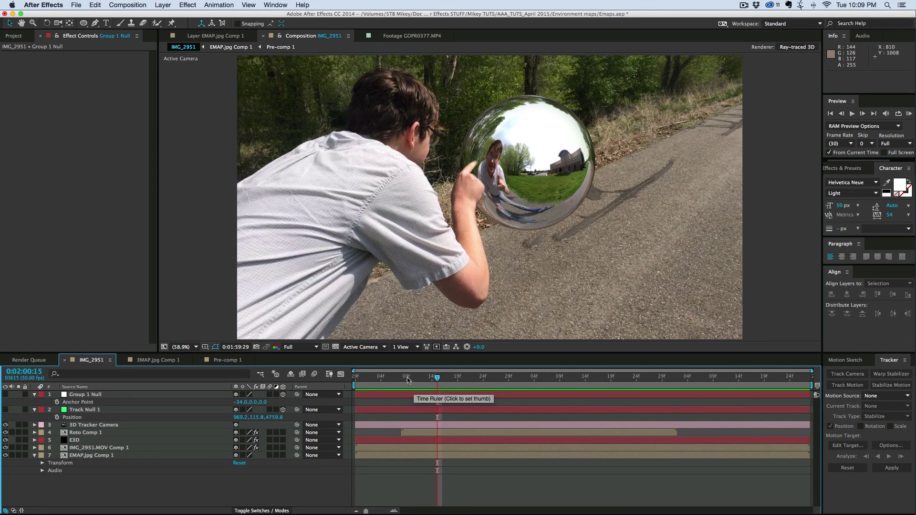
- Rewind IMG_2951 to its first frame and show the Project panel's footage and comps
{"action": "left_click_drag", "start_coordinate": [408, 380], "coordinate": [344, 386]}
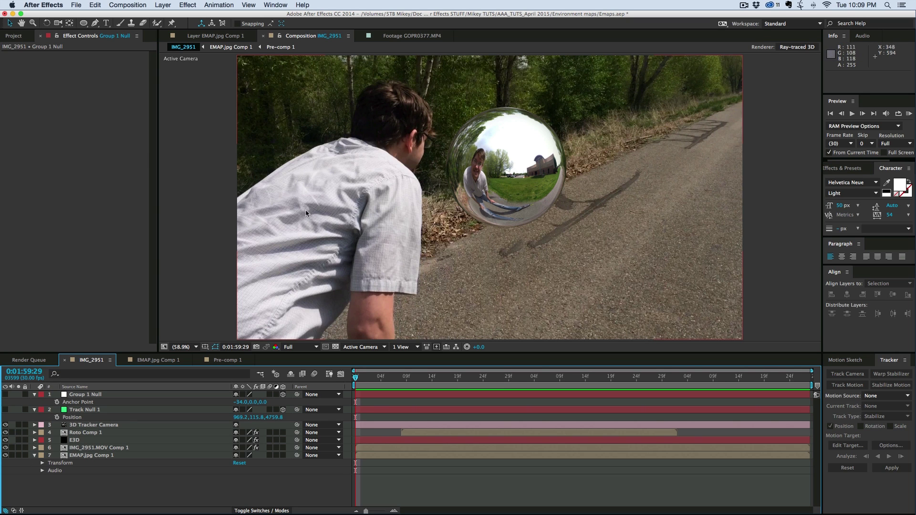
{"action": "key", "text": "super+0"}
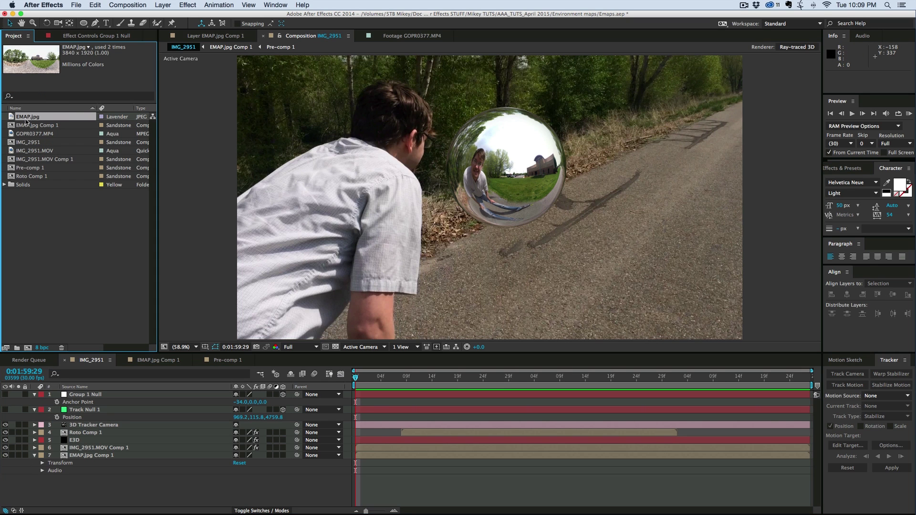
- View the 3840 x 1920 EMAP.jpg panorama in the Footage viewer, zoomed to fit
{"action": "key", "text": "space"}
{"action": "double_click", "coordinate": [11, 119]}
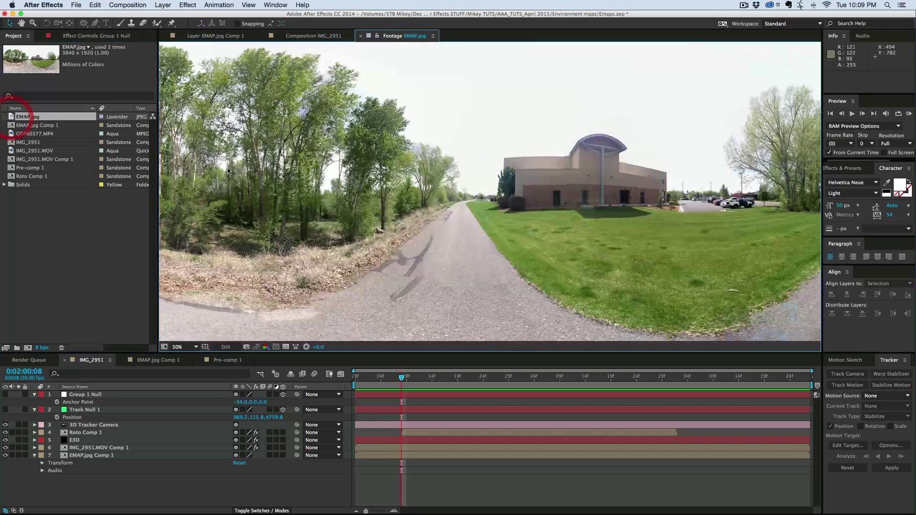
{"action": "key", "text": "comma"}
{"action": "key", "text": "comma"}
{"action": "key", "text": "comma"}
{"action": "key", "text": "comma"}
{"action": "key", "text": "comma"}
{"action": "key", "text": "period"}
{"action": "key", "text": "period"}
{"action": "key", "text": "period"}
{"action": "key", "text": "period"}
{"action": "key", "text": "comma"}
{"action": "key", "text": "comma"}
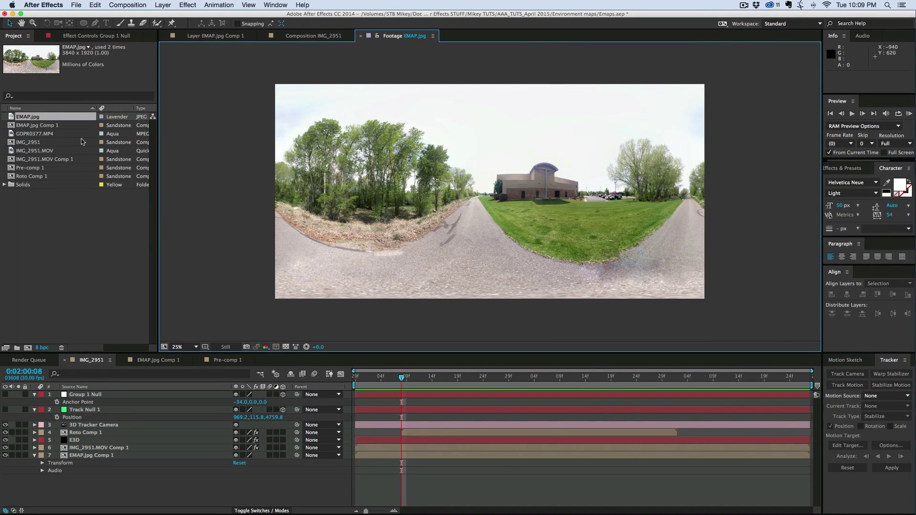
- Play the GOPR0377.MP4 clip, then open and play the IMG_2951.MOV road shot
{"action": "double_click", "coordinate": [10, 134]}
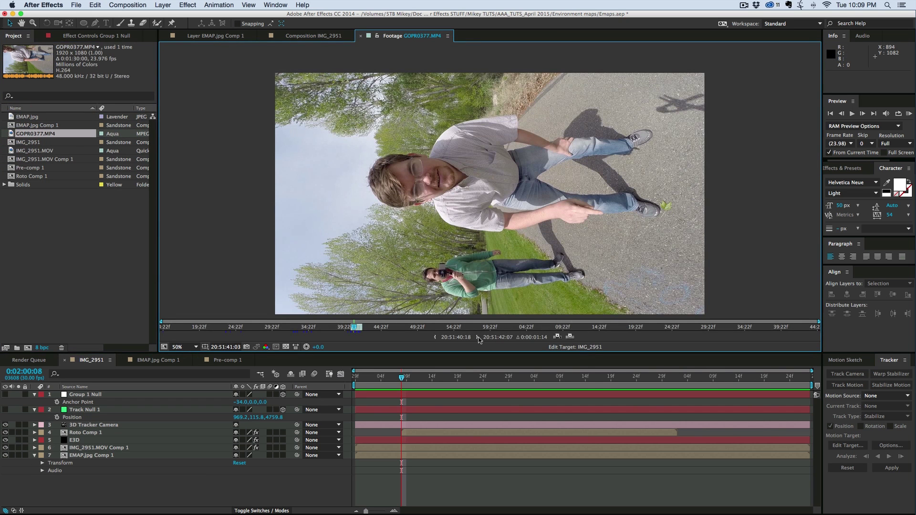
{"action": "key", "text": "space"}
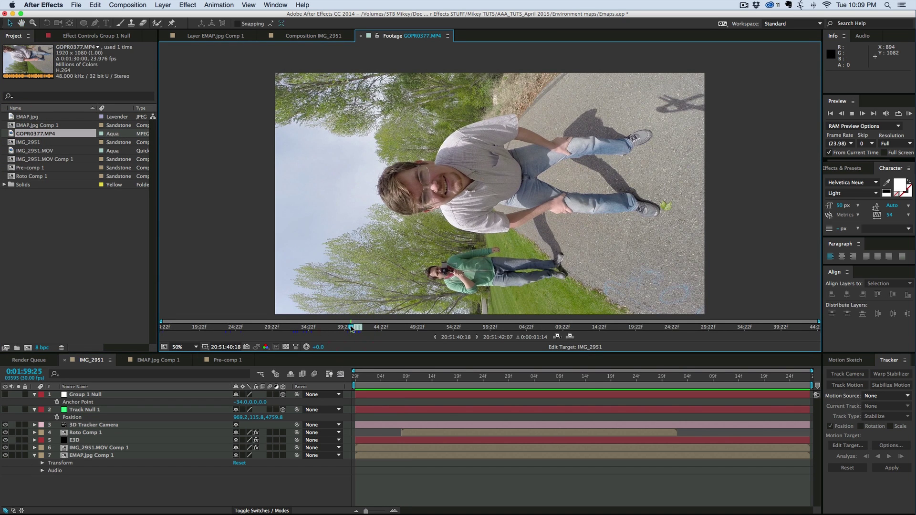
{"action": "key", "text": "space"}
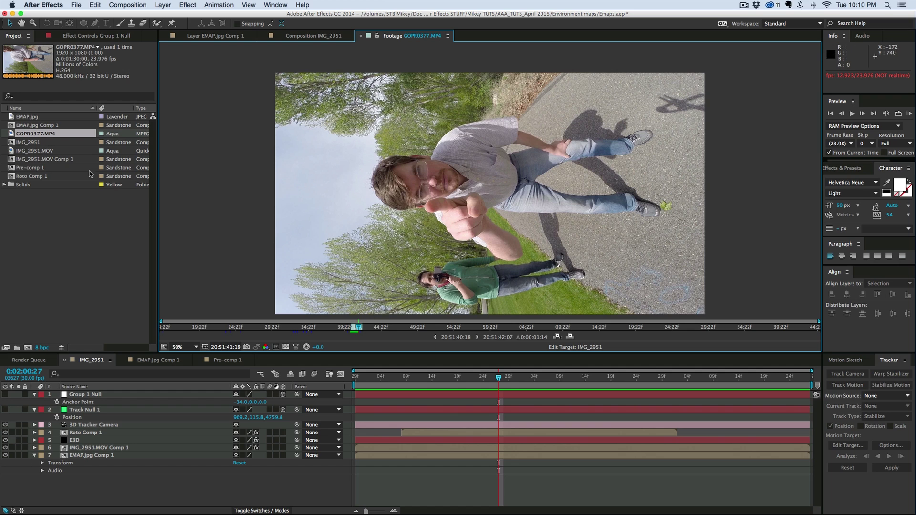
{"action": "double_click", "coordinate": [10, 151]}
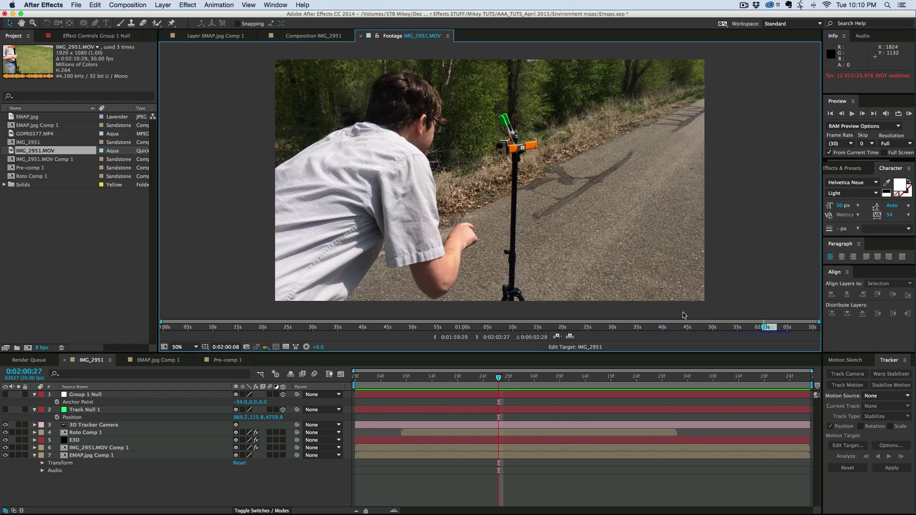
{"action": "key", "text": "space"}
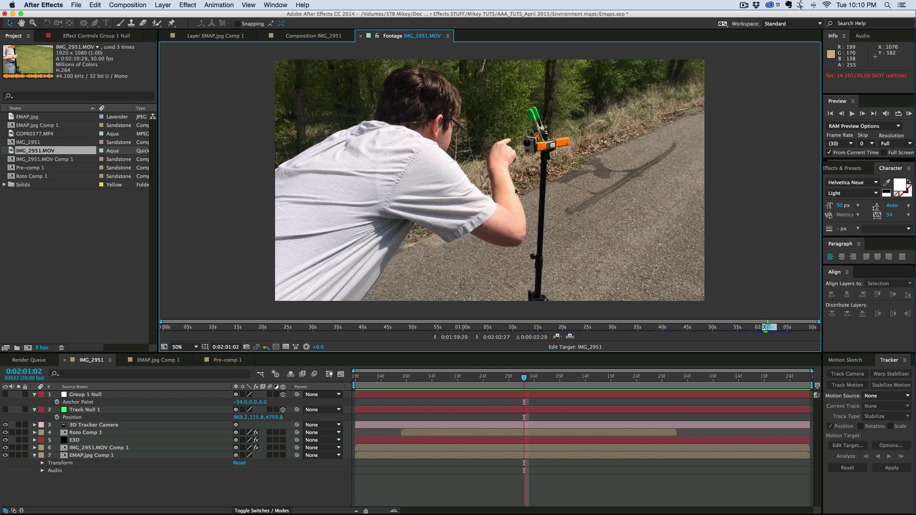
- Create the IMG_2952 comp from IMG_2951.MOV, preview it, and return to frame one
{"action": "left_click", "coordinate": [11, 153]}
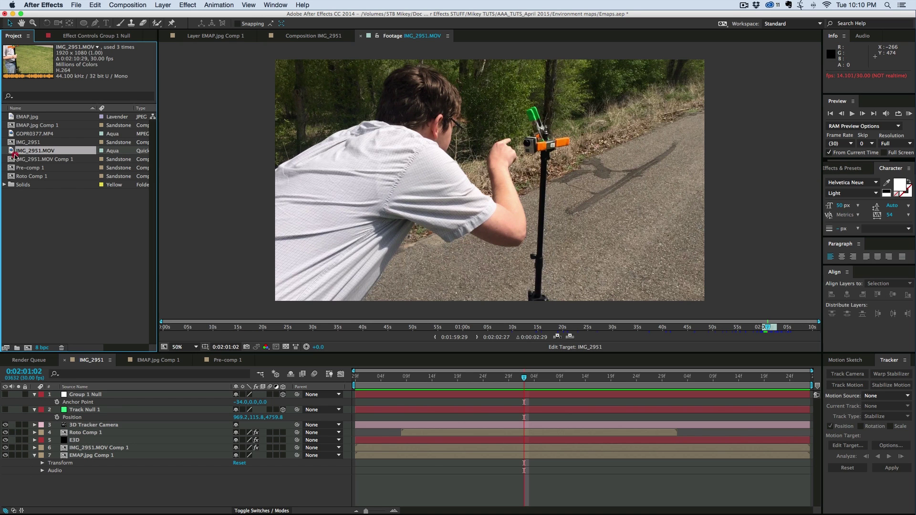
{"action": "left_click_drag", "start_coordinate": [30, 350], "coordinate": [26, 348]}
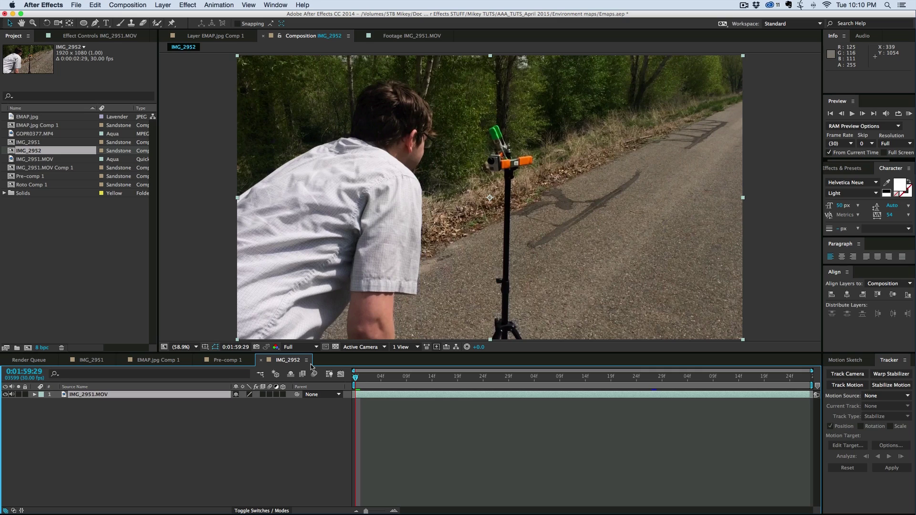
{"action": "key", "text": "space"}
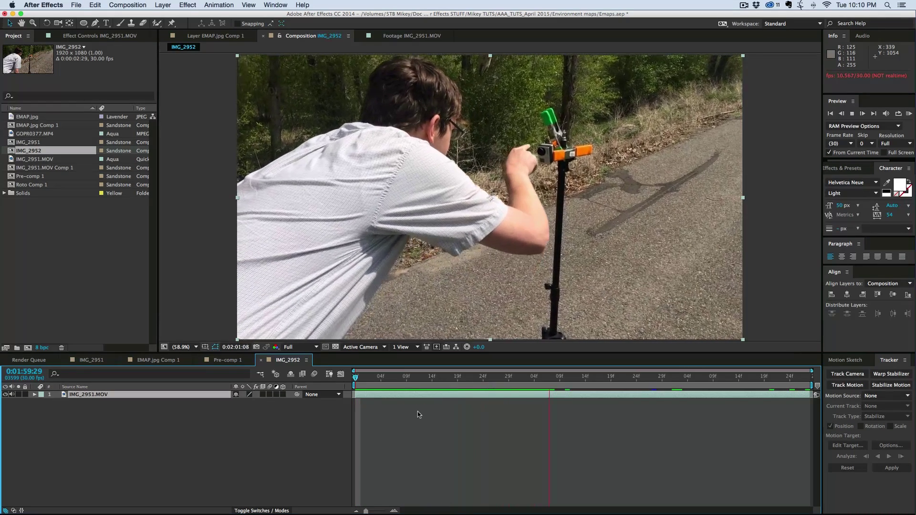
{"action": "key", "text": "space"}
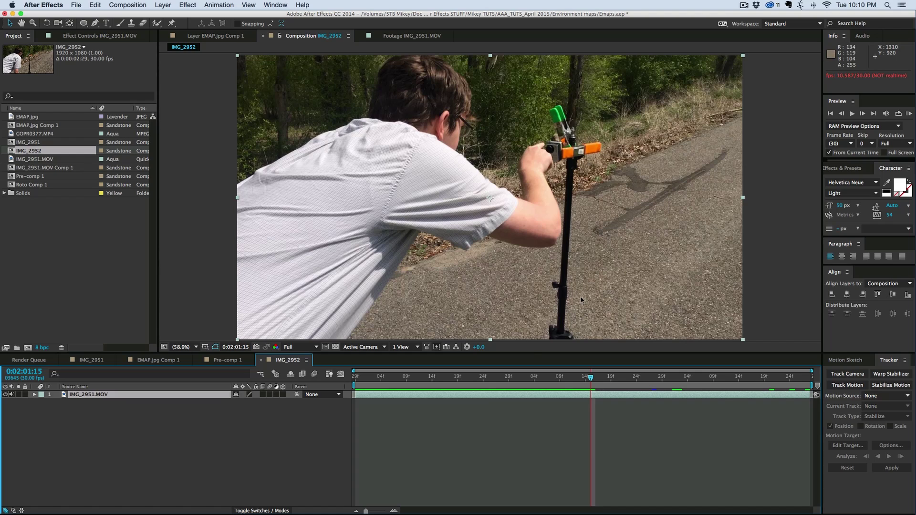
{"action": "key", "text": "Home"}
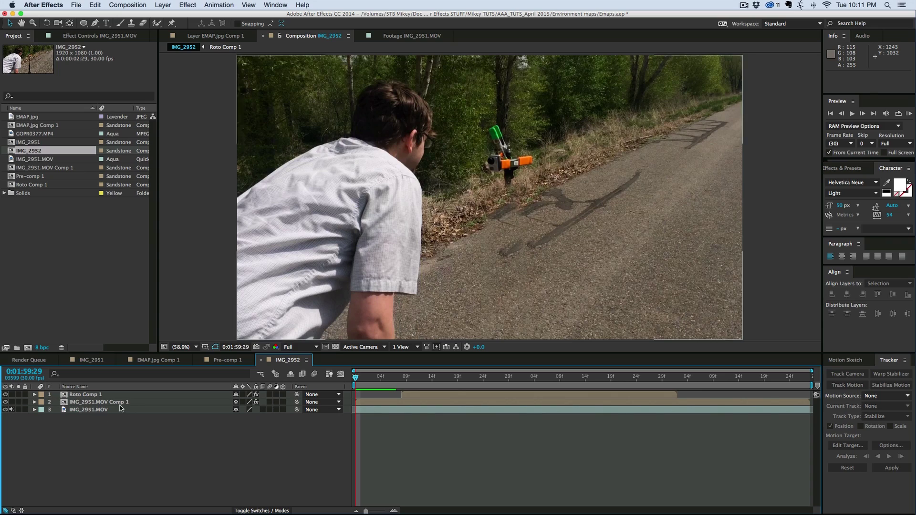
{"action": "left_click", "coordinate": [102, 402]}
{"action": "key", "text": "space"}
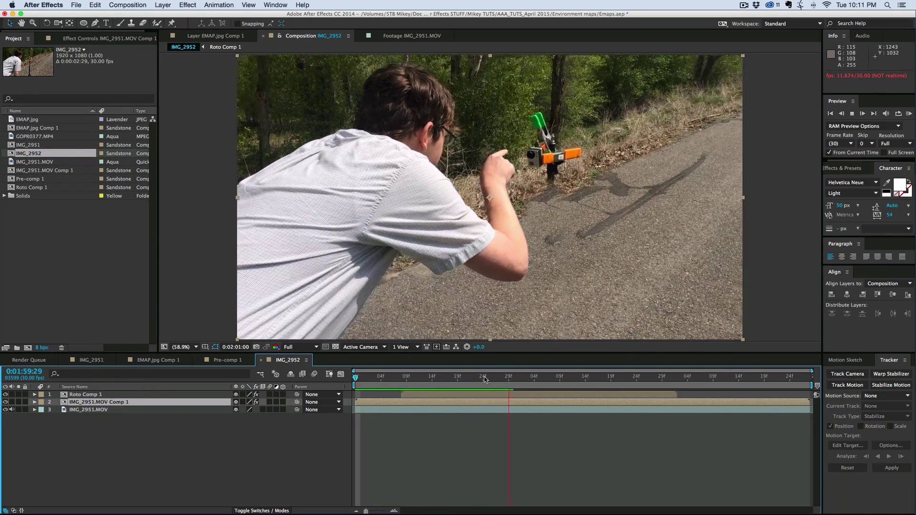
{"action": "left_click", "coordinate": [52, 395]}
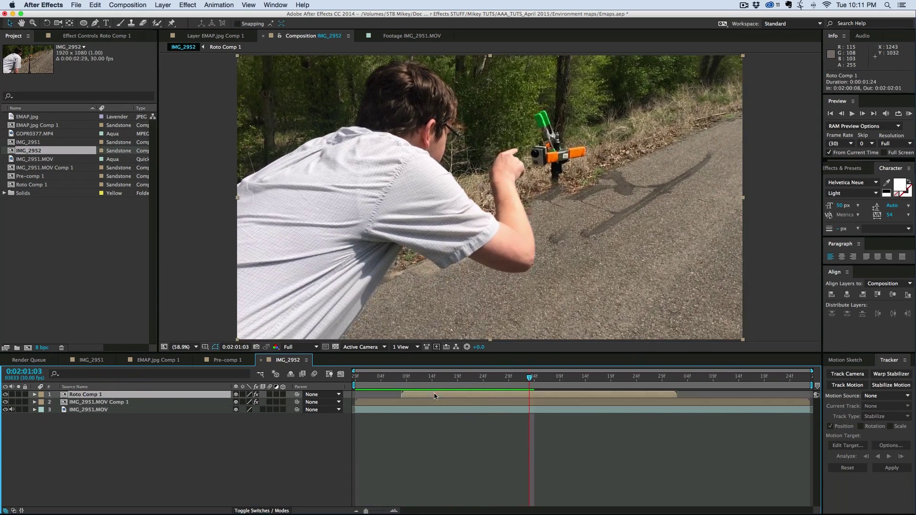
{"action": "left_click", "coordinate": [18, 395]}
{"action": "left_click", "coordinate": [402, 384]}
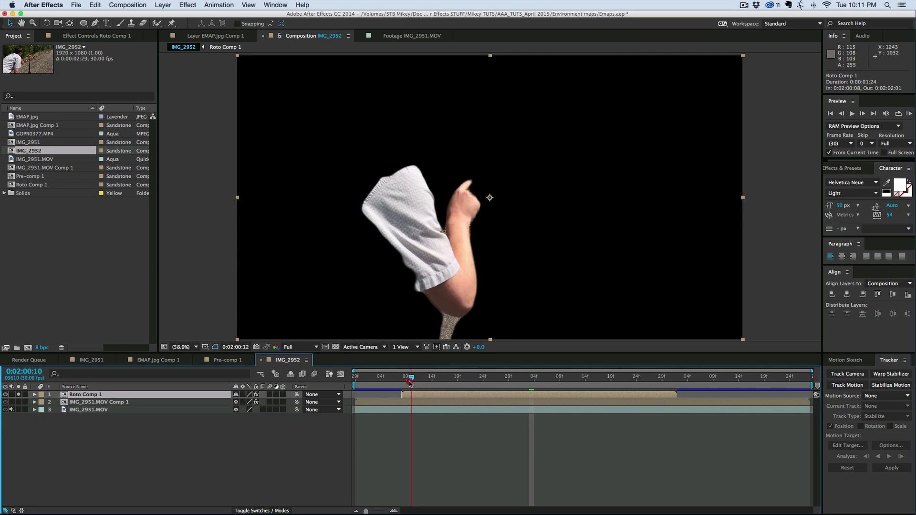
{"action": "key", "text": "space"}
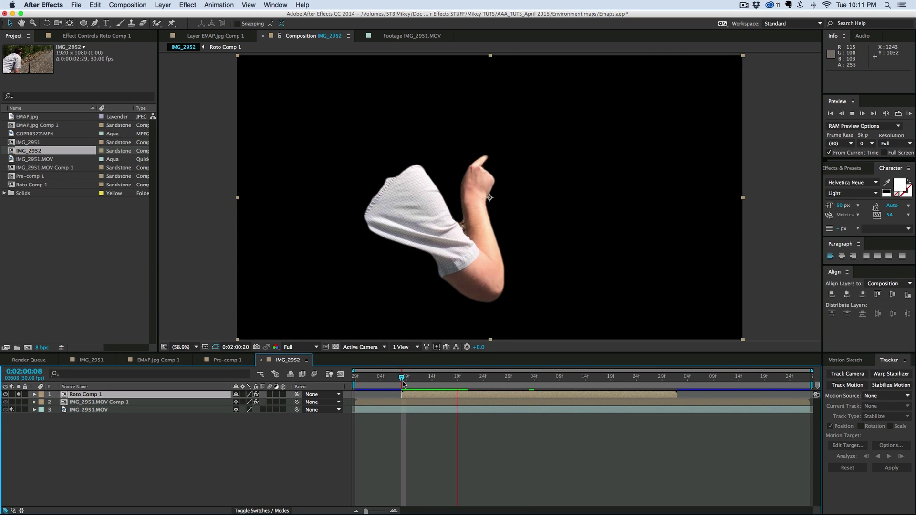
{"action": "key", "text": "space"}
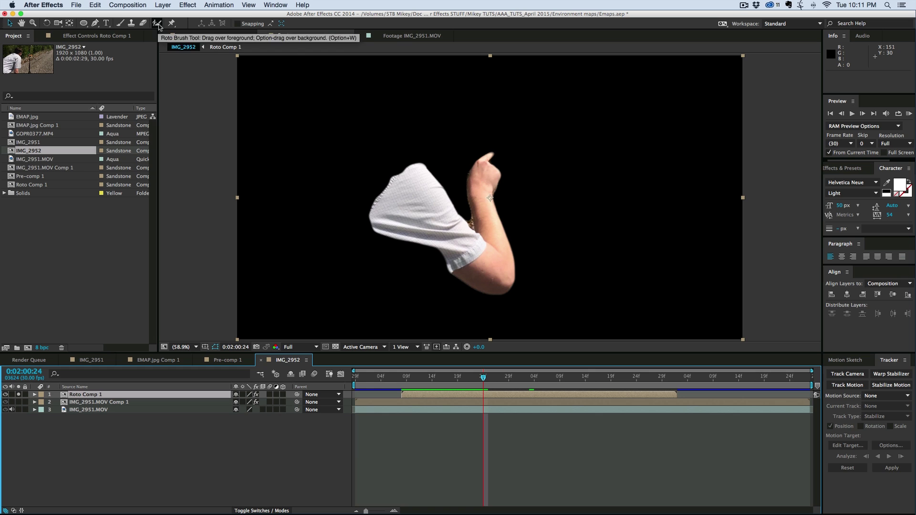
{"action": "key", "text": "space"}
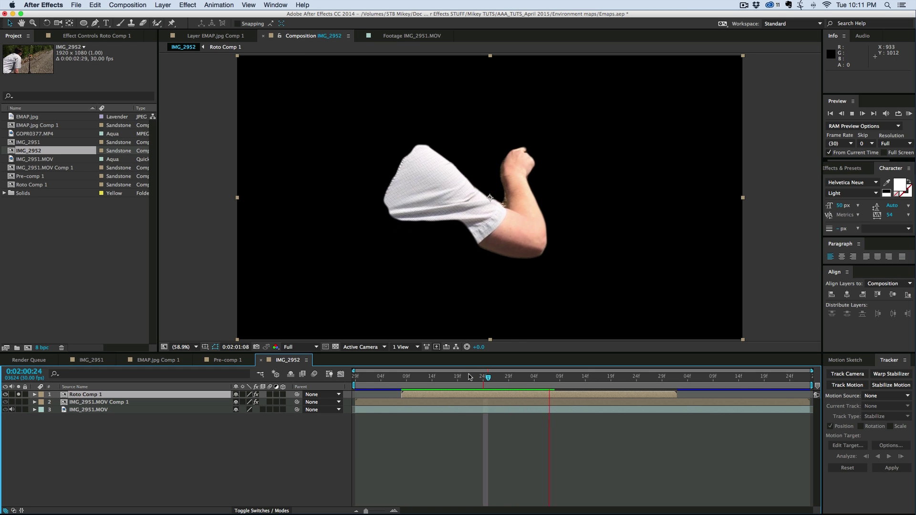
{"action": "left_click_drag", "start_coordinate": [514, 374], "coordinate": [444, 380]}
{"action": "key", "text": "space"}
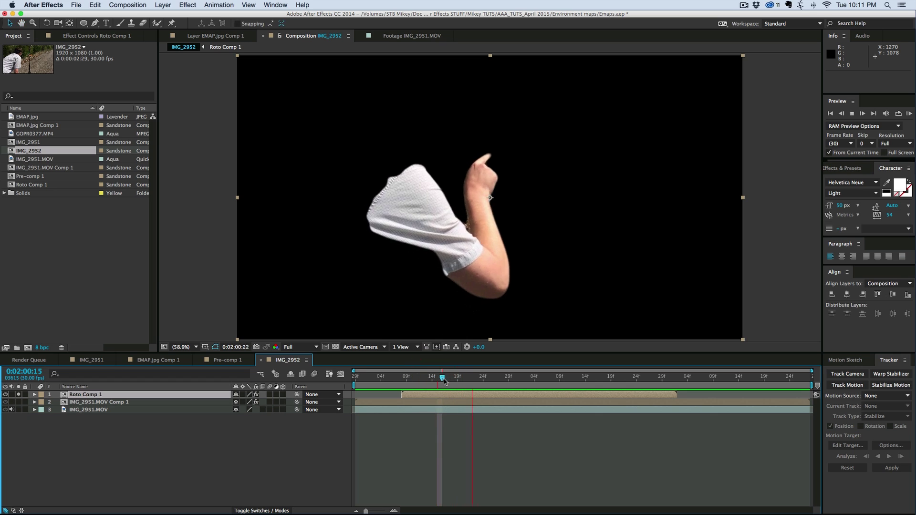
{"action": "key", "text": "space"}
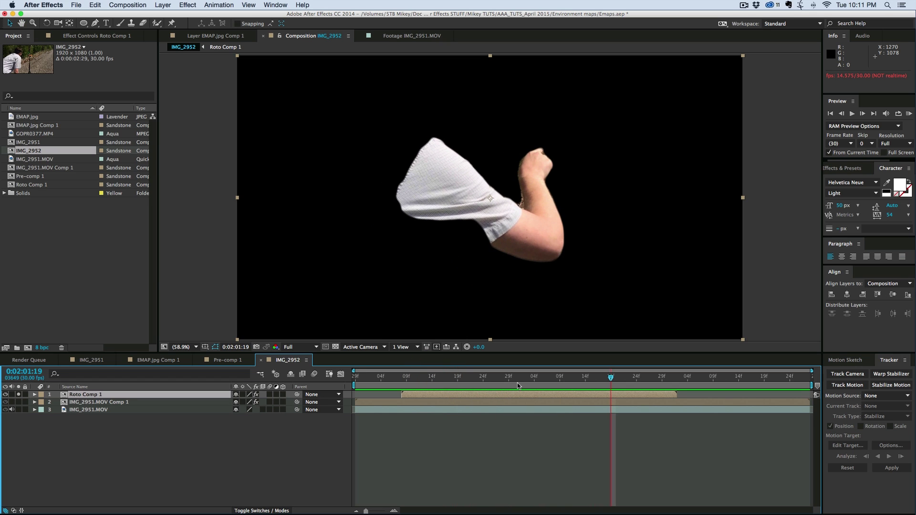
{"action": "left_click_drag", "start_coordinate": [517, 383], "coordinate": [412, 382]}
{"action": "key", "text": "space"}
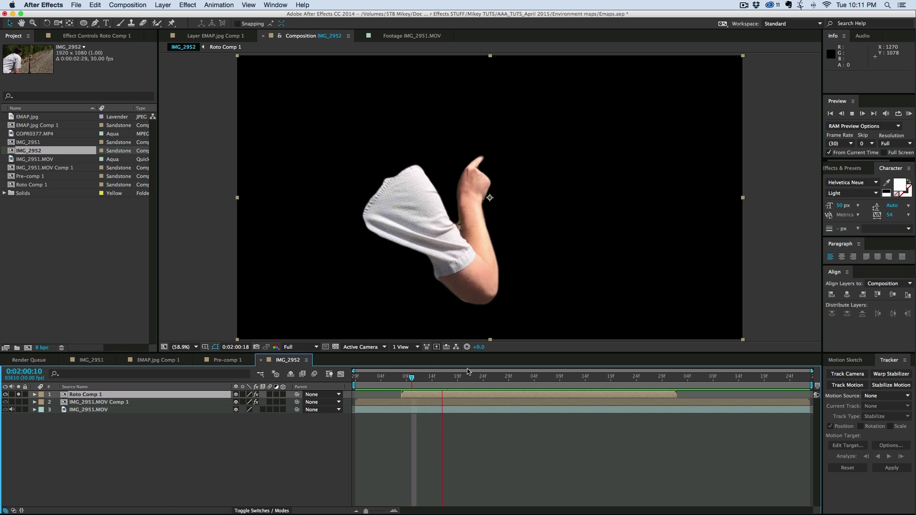
{"action": "key", "text": "space"}
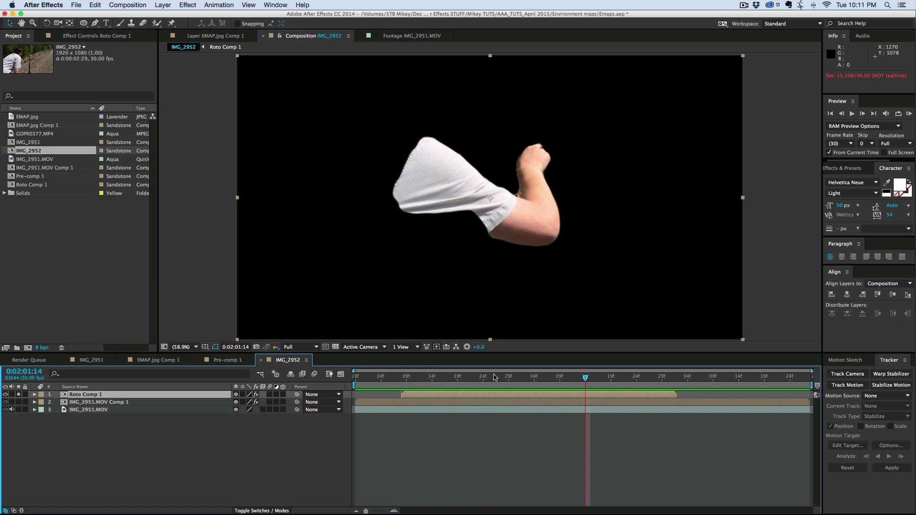
{"action": "left_click_drag", "start_coordinate": [456, 387], "coordinate": [431, 381]}
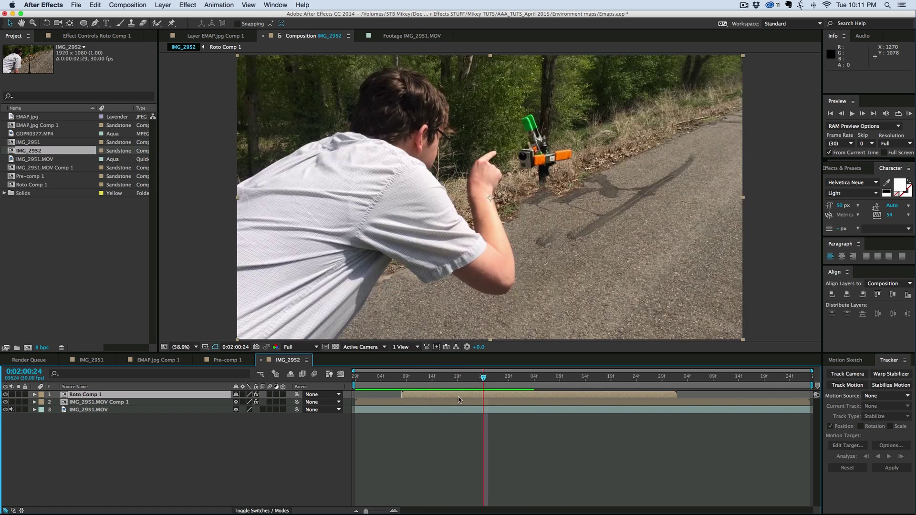
{"action": "left_click", "coordinate": [458, 402]}
- Open IMG_2951.MOV Comp 1 and preview it with the top footage layer hidden
{"action": "double_click", "coordinate": [458, 402]}
{"action": "left_click", "coordinate": [430, 456]}
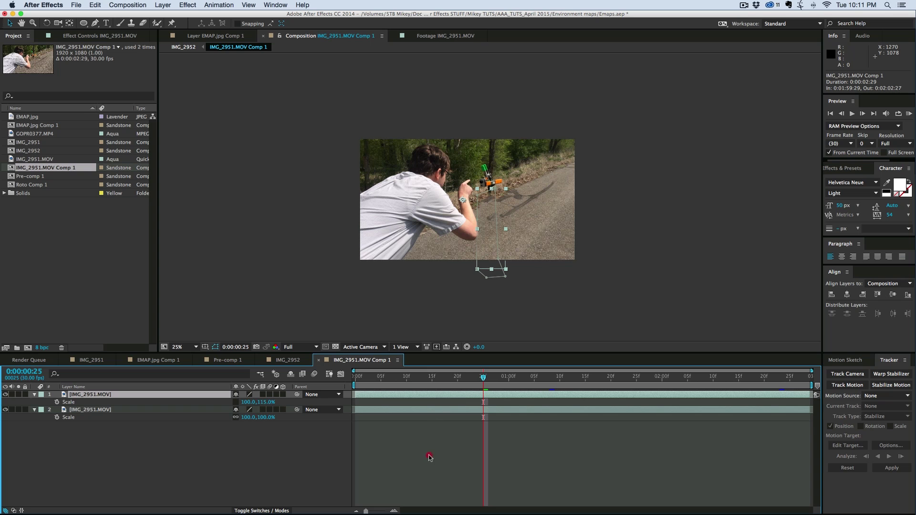
{"action": "left_click", "coordinate": [356, 378]}
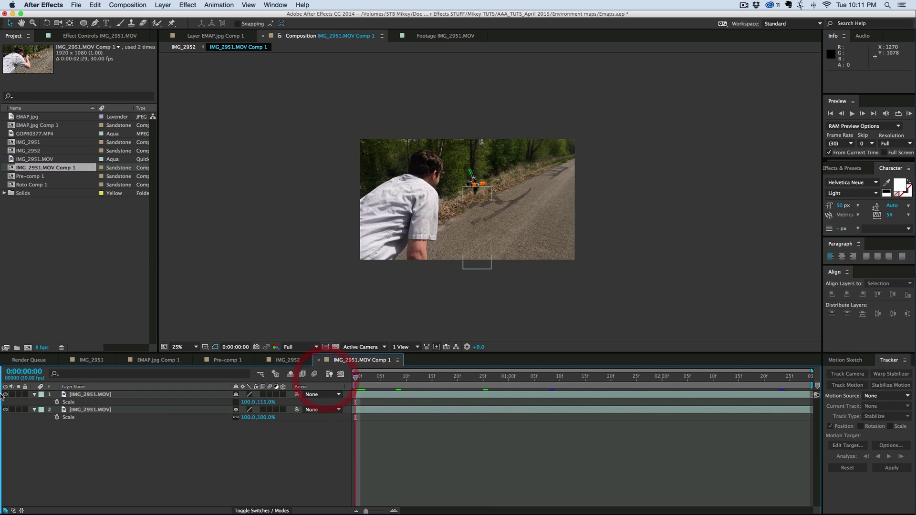
{"action": "left_click", "coordinate": [5, 395]}
{"action": "key", "text": "space"}
{"action": "scroll", "coordinate": [494, 265], "scroll_direction": "up", "scroll_amount": 4}
{"action": "scroll", "coordinate": [494, 265], "scroll_direction": "down", "scroll_amount": 2}
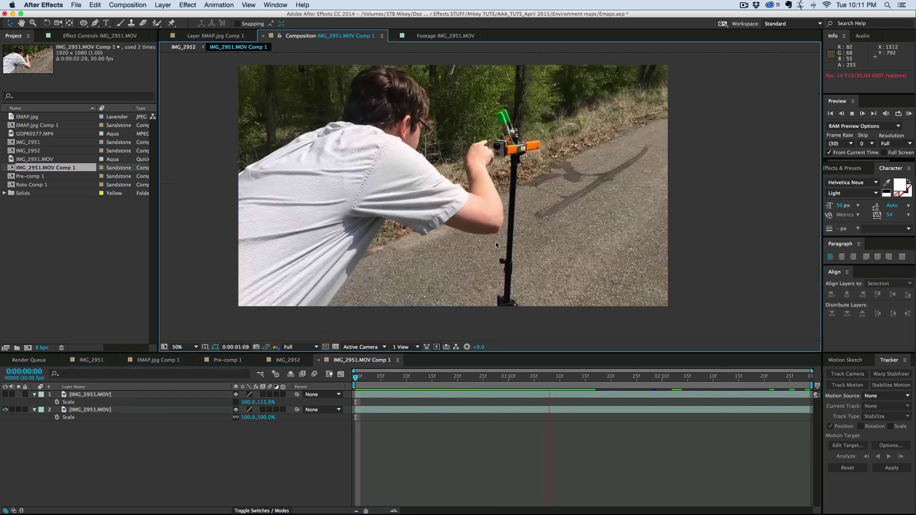
{"action": "key", "text": "space"}
- Solo the masked top layer, reveal its Mask 1 path keyframes, and preview the animation
{"action": "left_click", "coordinate": [387, 394]}
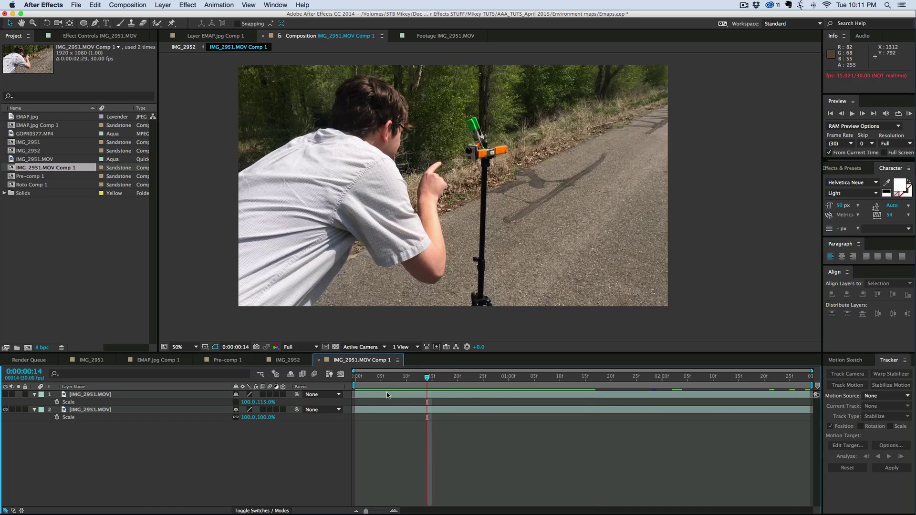
{"action": "left_click", "coordinate": [6, 395]}
{"action": "left_click", "coordinate": [18, 395]}
{"action": "key", "text": "space"}
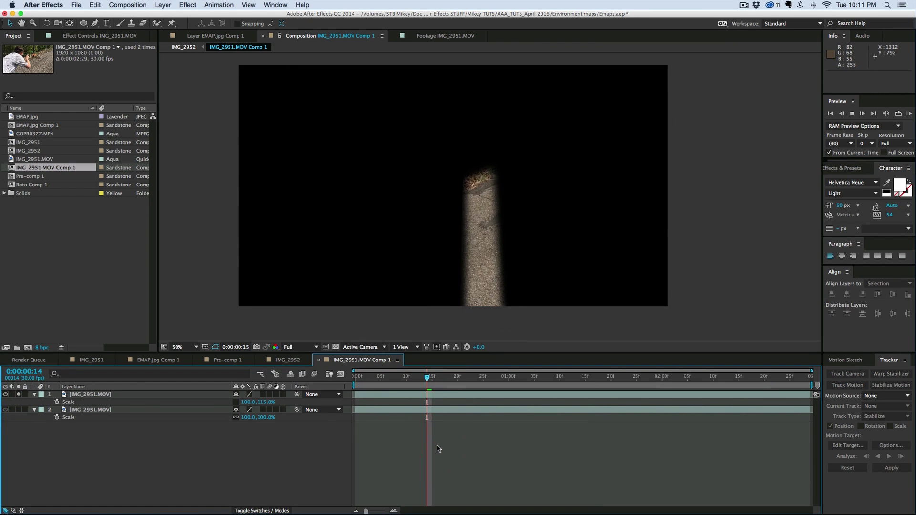
{"action": "key", "text": "Home"}
{"action": "left_click", "coordinate": [364, 394]}
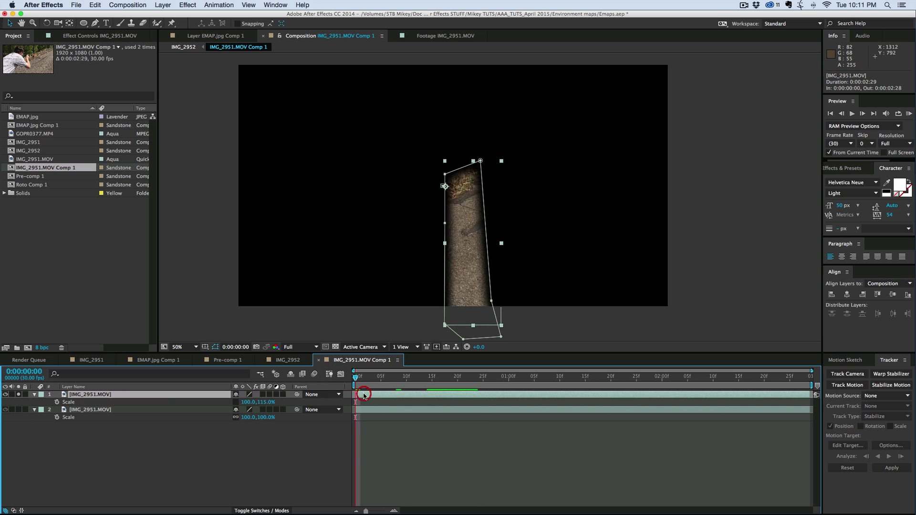
{"action": "key", "text": "u"}
{"action": "key", "text": "space"}
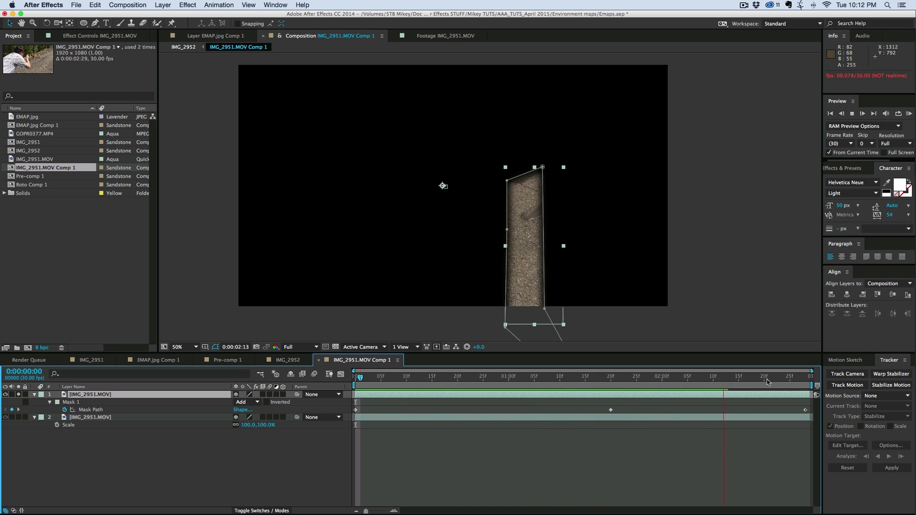
{"action": "key", "text": "space"}
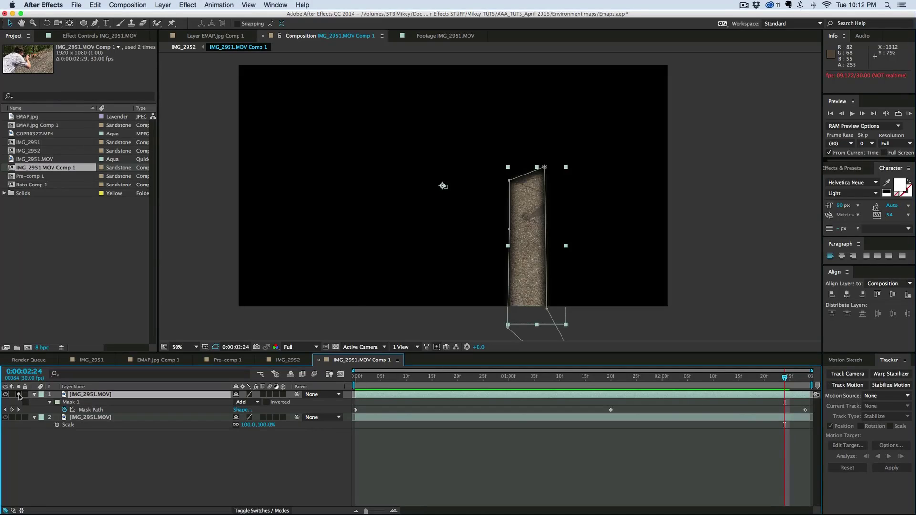
- Unsolo the layer, preview the full precomp from the start, then return to IMG_2952
{"action": "left_click", "coordinate": [19, 395]}
{"action": "key", "text": "Home"}
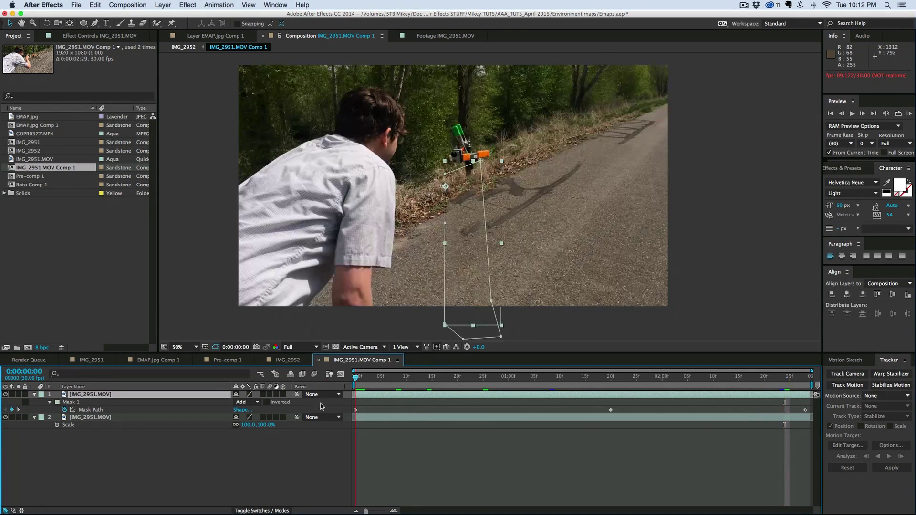
{"action": "left_click", "coordinate": [423, 435]}
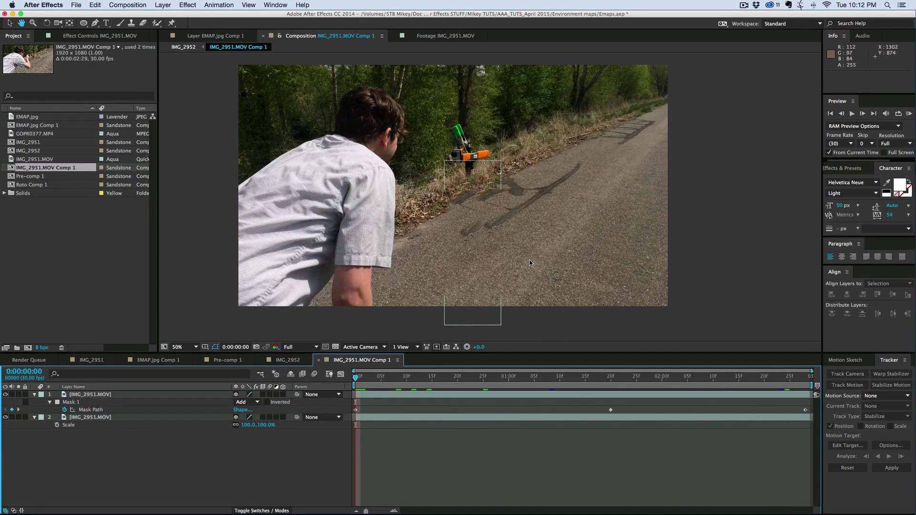
{"action": "key", "text": "space"}
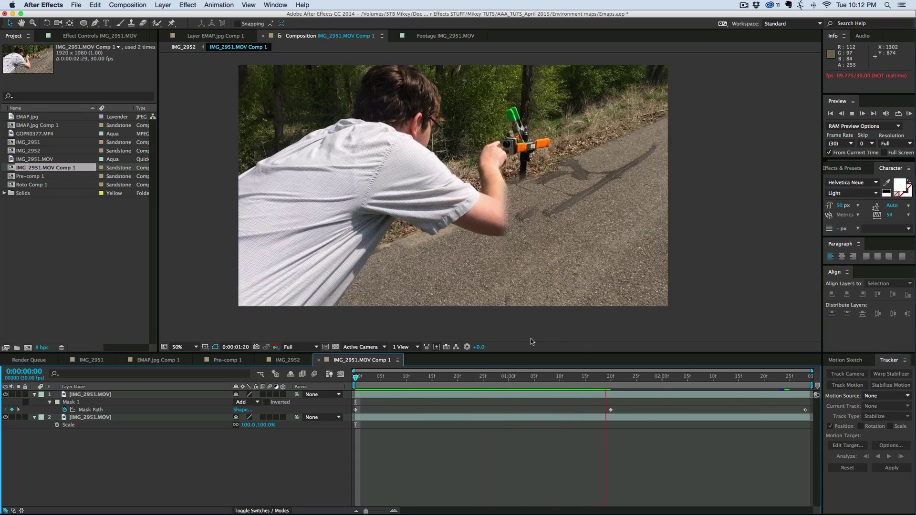
{"action": "left_click", "coordinate": [327, 377]}
{"action": "key", "text": "space"}
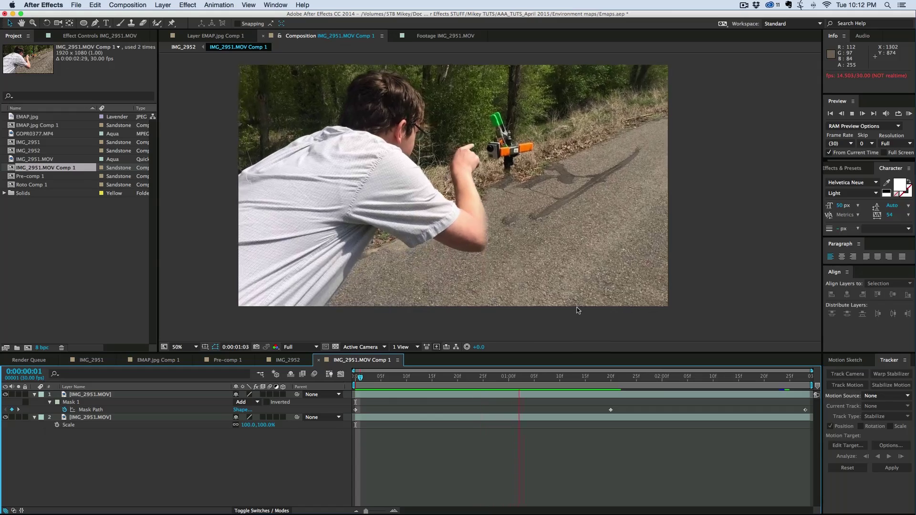
{"action": "left_click_drag", "start_coordinate": [549, 307], "coordinate": [491, 324]}
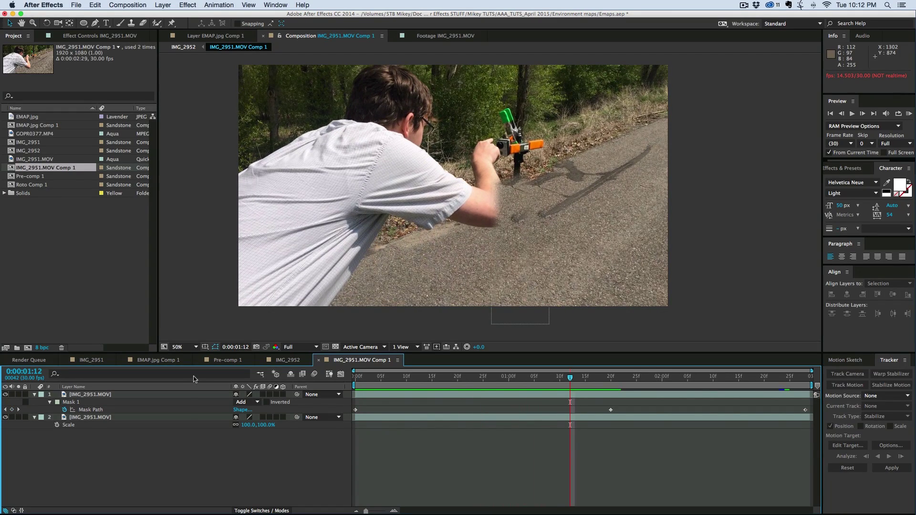
{"action": "left_click", "coordinate": [281, 361]}
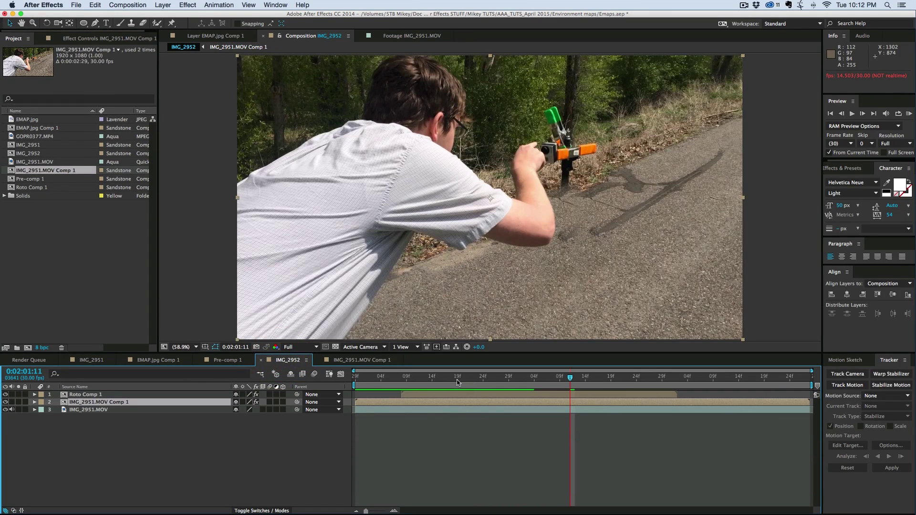
- Preview IMG_2952, toggling Roto Comp 1 off and on to compare the arm
{"action": "key", "text": "space"}
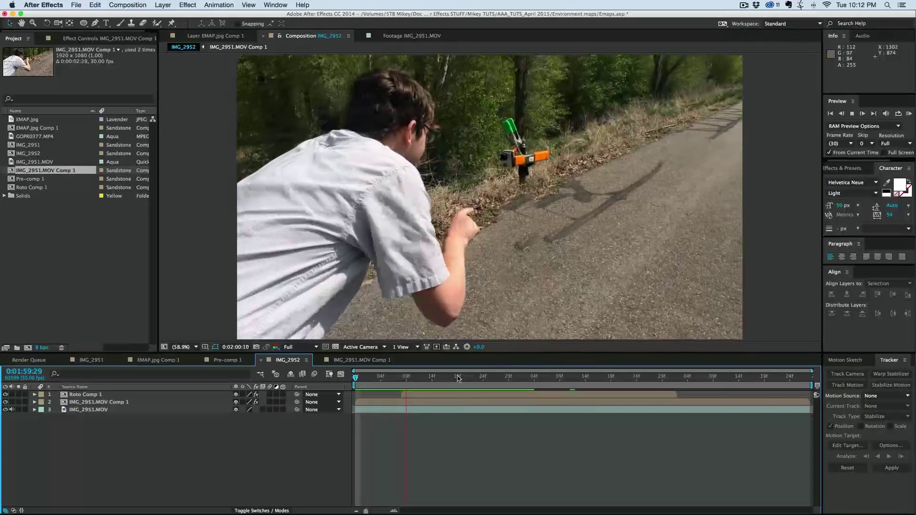
{"action": "left_click", "coordinate": [528, 209]}
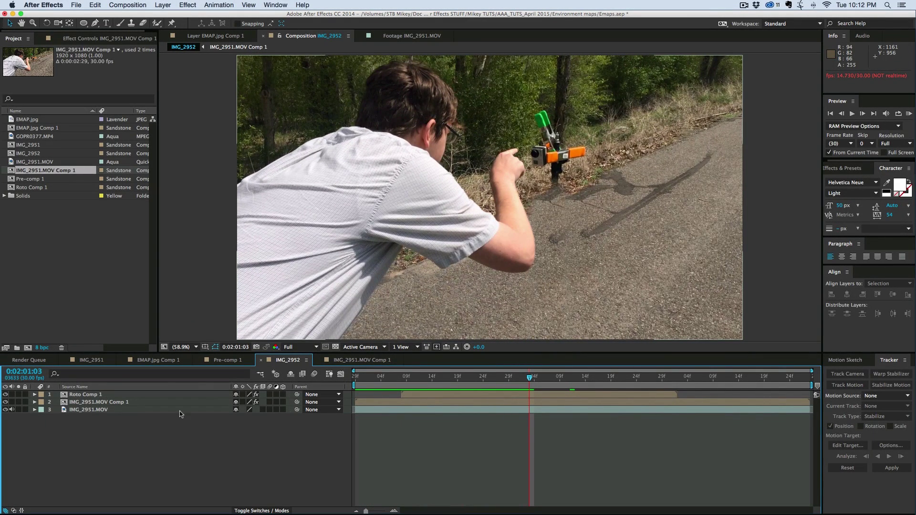
{"action": "left_click", "coordinate": [6, 395]}
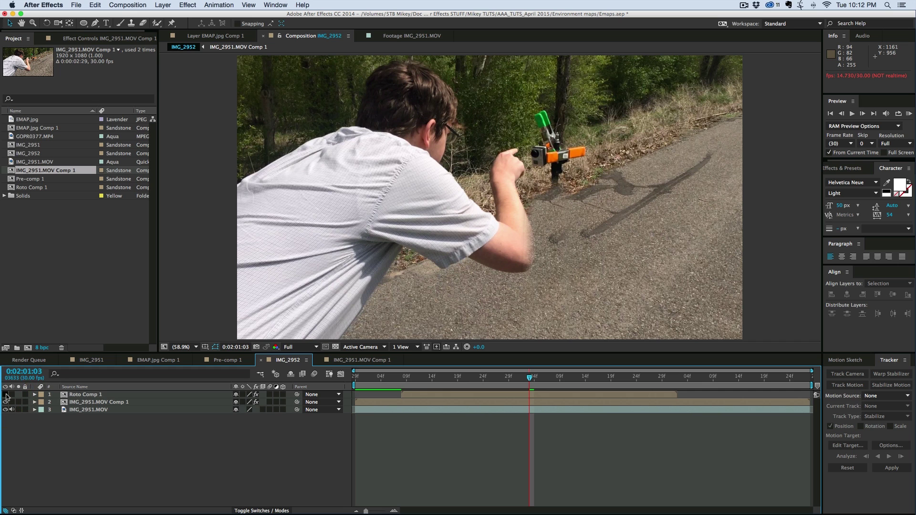
{"action": "left_click", "coordinate": [6, 395]}
{"action": "left_click", "coordinate": [6, 396]}
{"action": "left_click", "coordinate": [6, 395]}
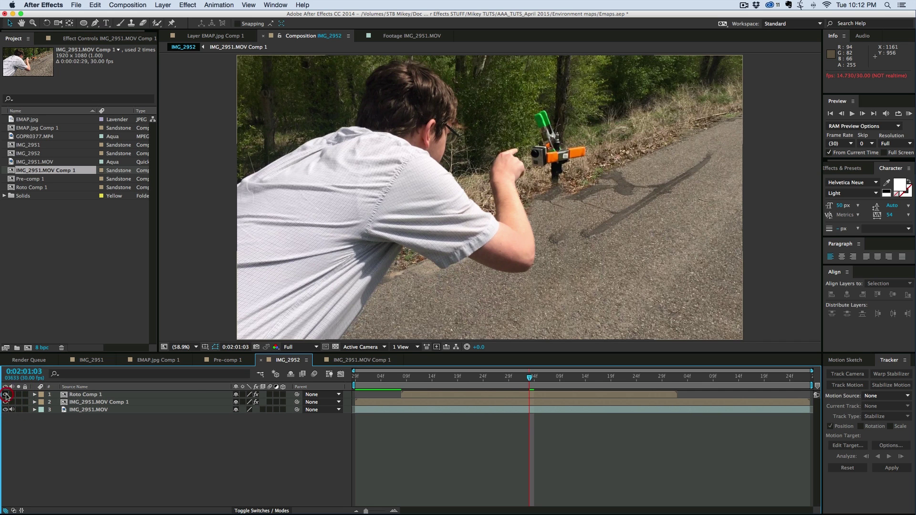
{"action": "key", "text": "space"}
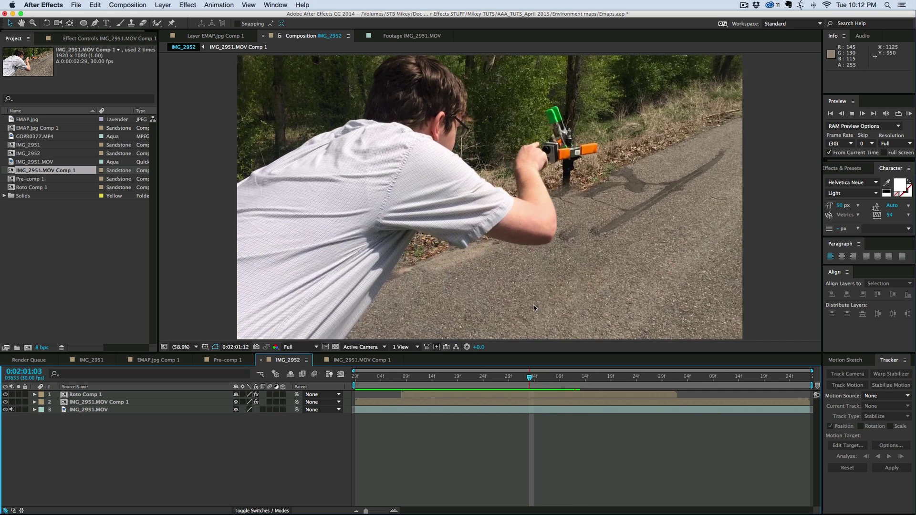
{"action": "key", "text": "space"}
{"action": "left_click", "coordinate": [6, 395]}
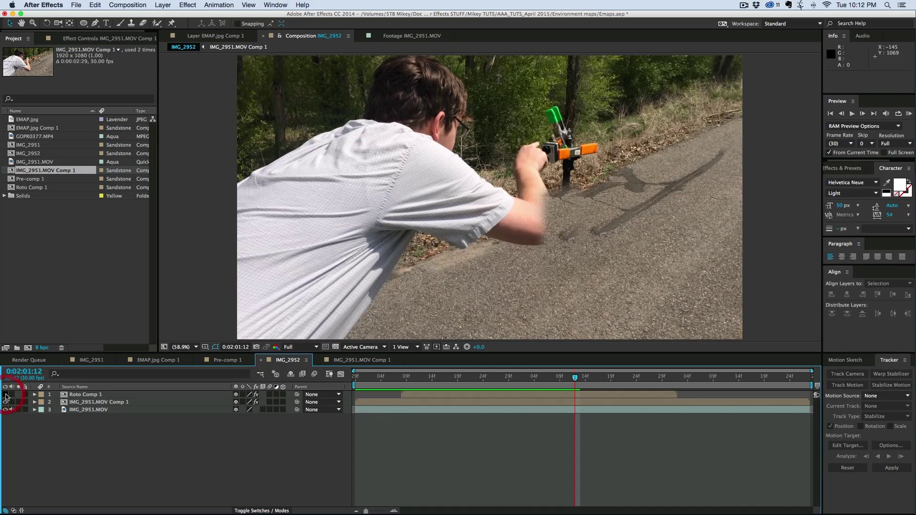
{"action": "left_click", "coordinate": [6, 395]}
{"action": "key", "text": "space"}
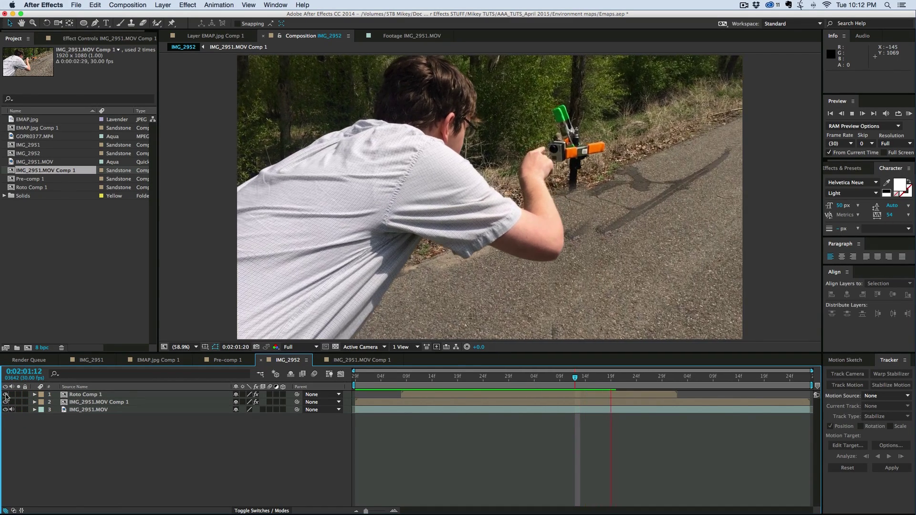
- Move the current time to frame 0:02:00:17, leaving viewer magnification unchanged
{"action": "left_click", "coordinate": [502, 380]}
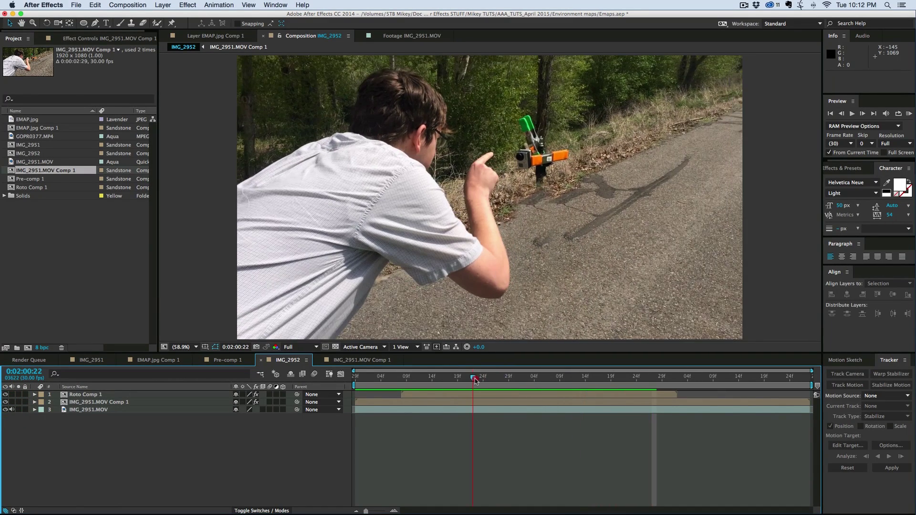
{"action": "left_click", "coordinate": [470, 380]}
{"action": "left_click", "coordinate": [443, 381]}
{"action": "mouse_move", "coordinate": [445, 383]}
{"action": "left_mouse_down"}
{"action": "mouse_move", "coordinate": [400, 382]}
{"action": "mouse_move", "coordinate": [445, 383]}
{"action": "left_mouse_up"}
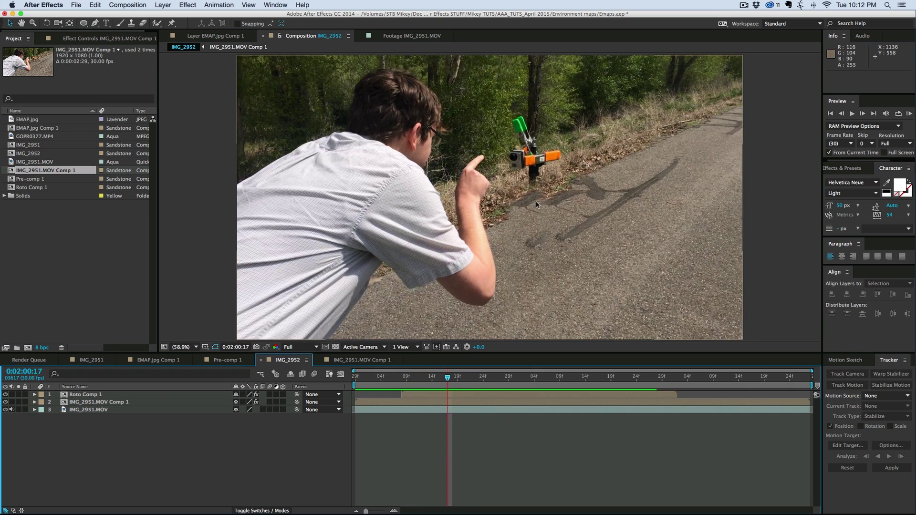
{"action": "left_click", "coordinate": [182, 348]}
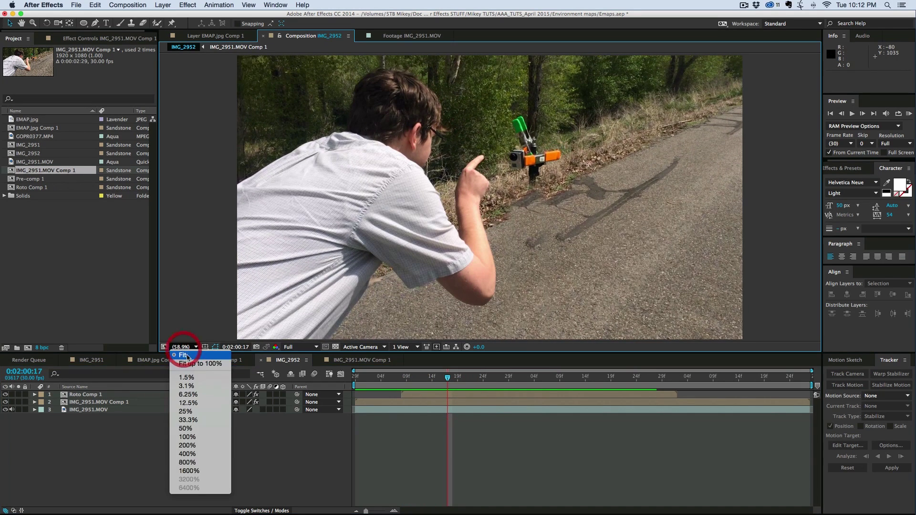
{"action": "left_click", "coordinate": [400, 463]}
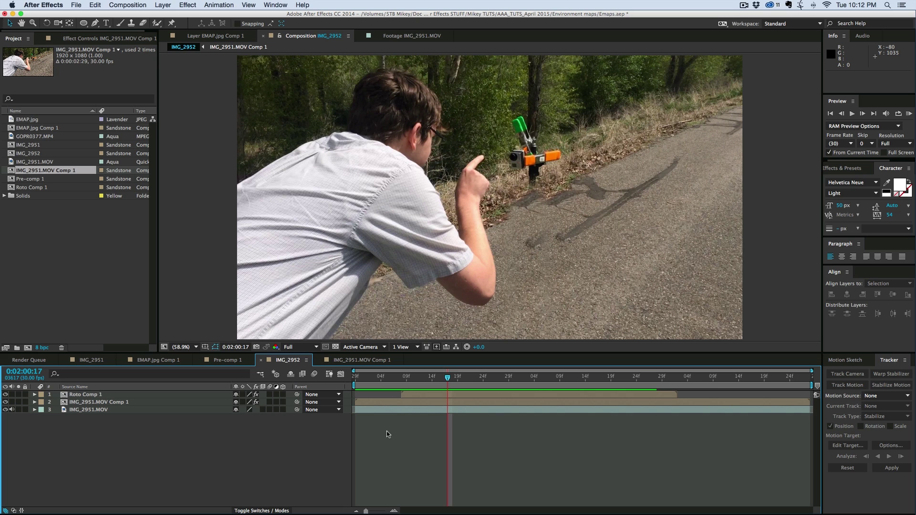
- Add a black solid named E3D and apply Video Copilot's Element effect to it
{"action": "left_click", "coordinate": [163, 5]}
{"action": "mouse_move", "coordinate": [215, 16]}
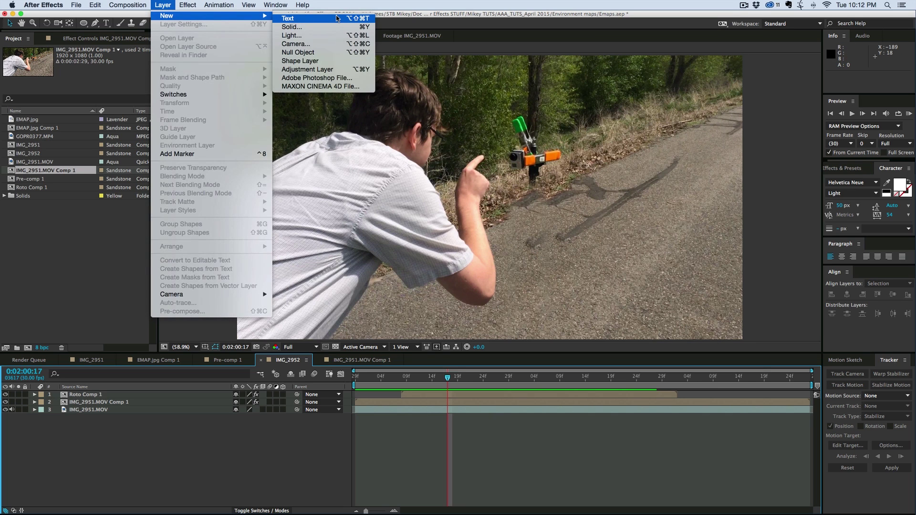
{"action": "left_click", "coordinate": [322, 26]}
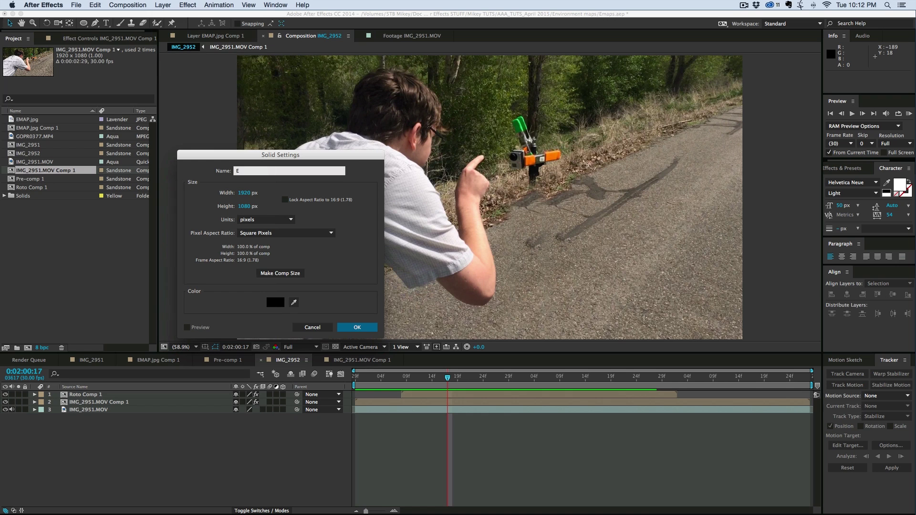
{"action": "key", "text": "Return"}
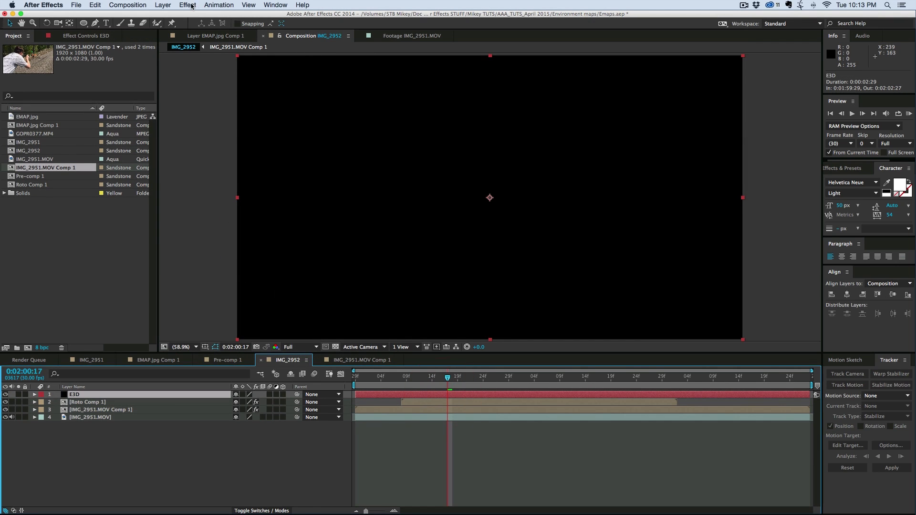
{"action": "left_click", "coordinate": [187, 5]}
{"action": "mouse_move", "coordinate": [229, 499]}
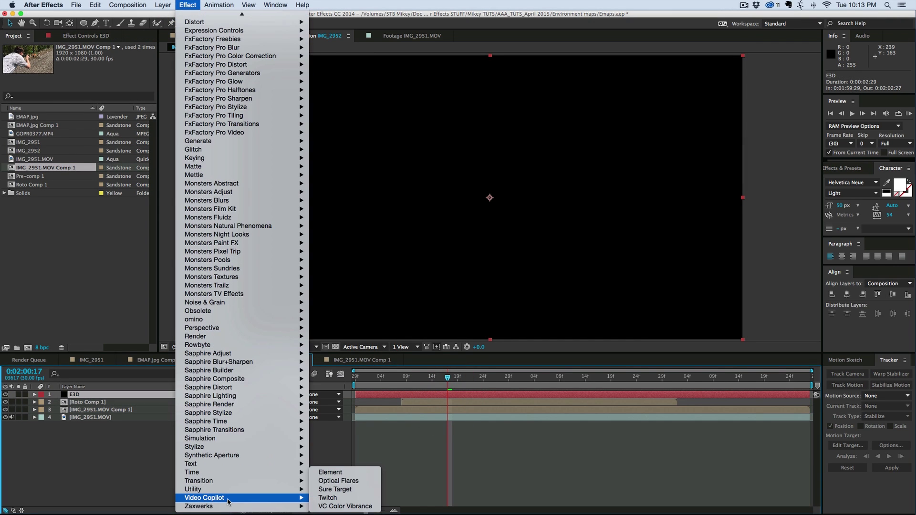
{"action": "left_click", "coordinate": [361, 473]}
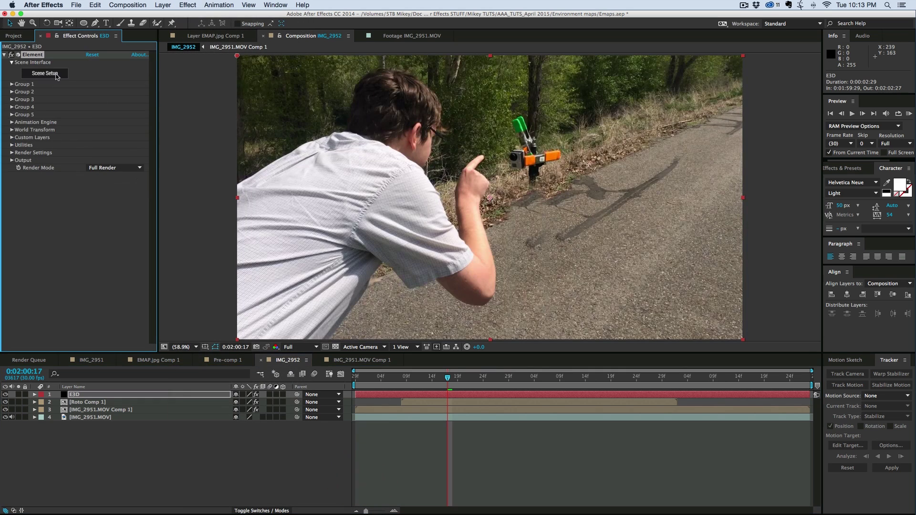
- In Element's Scene Setup, create a sphere and give it the V1_Materials Chrome preset
{"action": "left_click", "coordinate": [55, 74]}
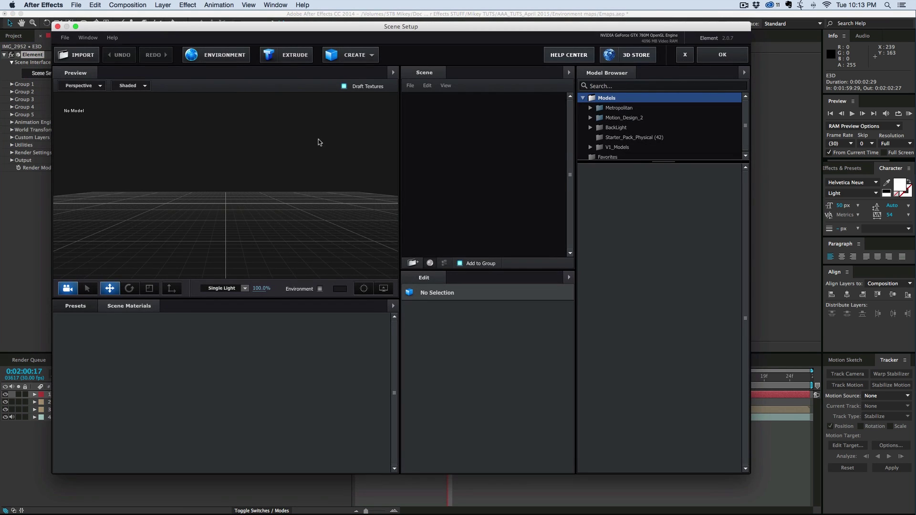
{"action": "left_click", "coordinate": [368, 54]}
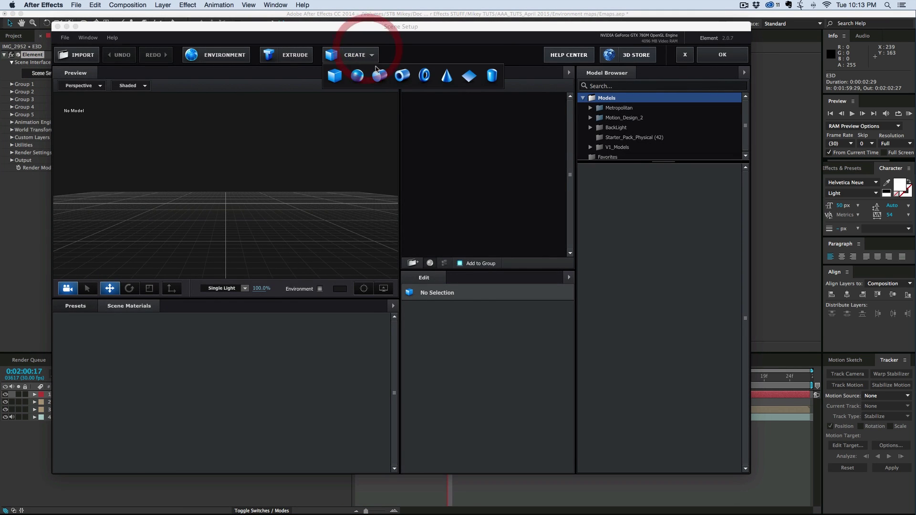
{"action": "left_click", "coordinate": [358, 75]}
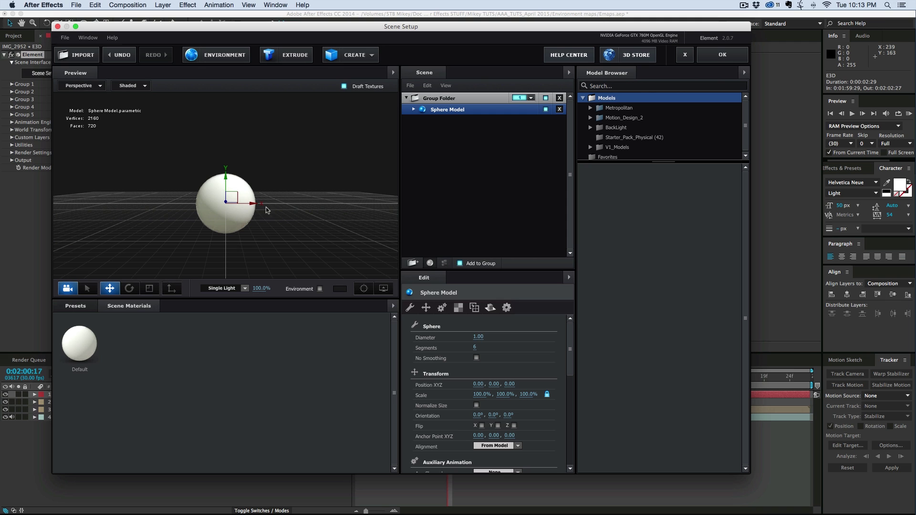
{"action": "left_click", "coordinate": [88, 308]}
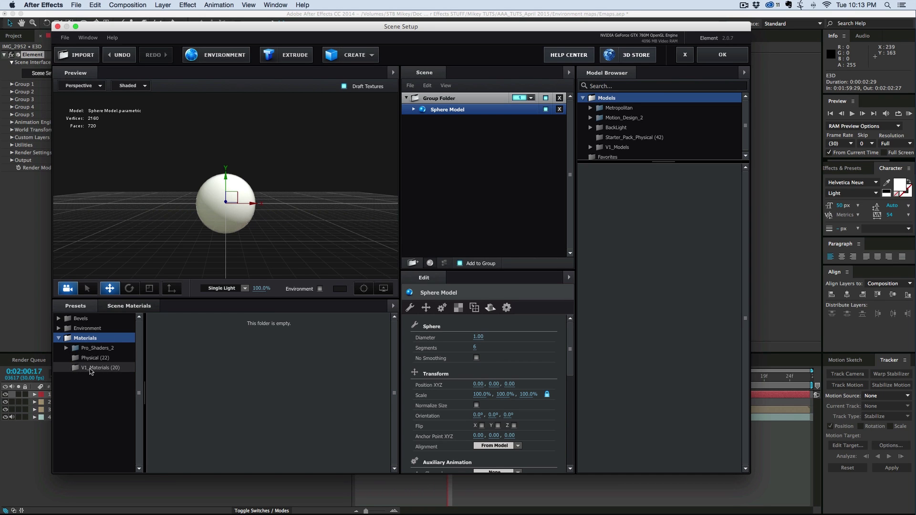
{"action": "left_click", "coordinate": [75, 369]}
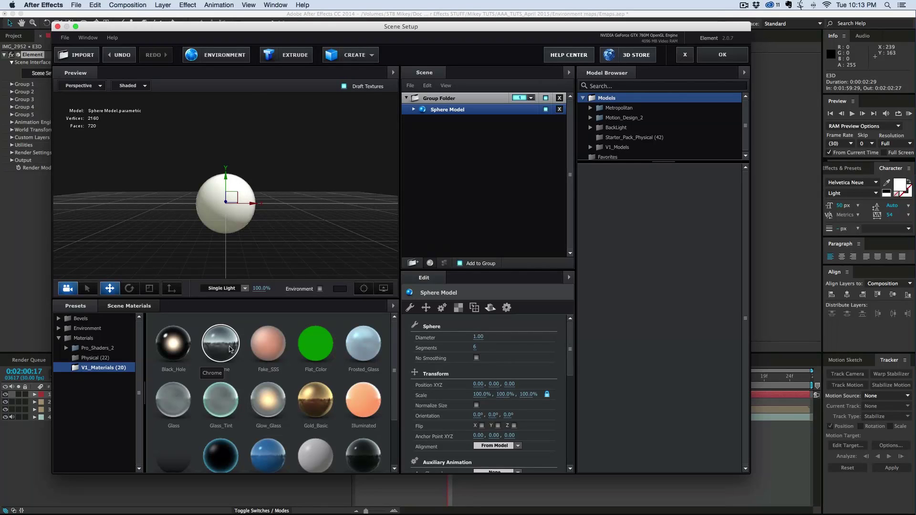
{"action": "left_click_drag", "start_coordinate": [229, 349], "coordinate": [227, 210]}
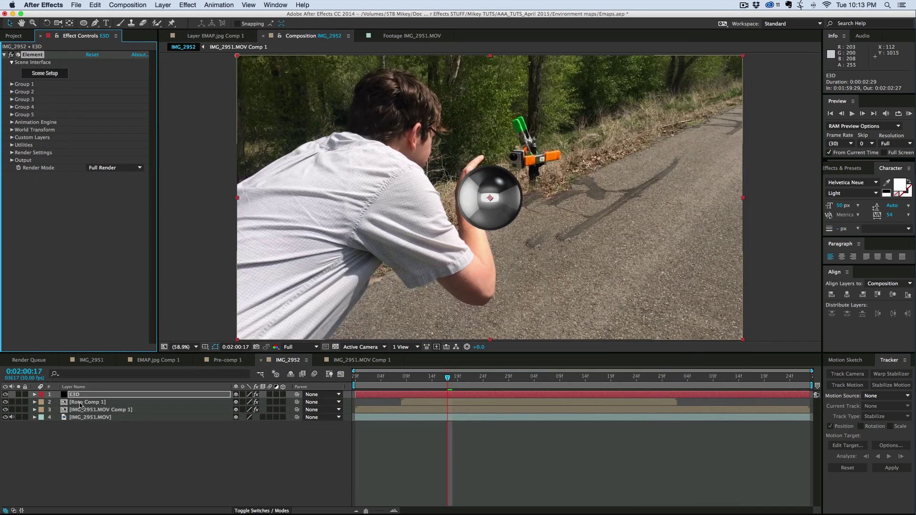
- Hide the E3D layer, solo IMG_2951.MOV, and go to the first frame
{"action": "left_click", "coordinate": [5, 394]}
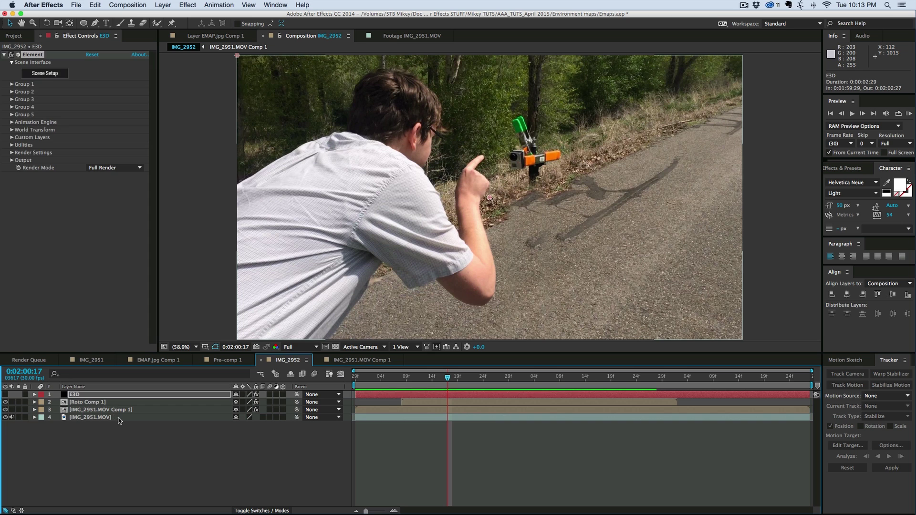
{"action": "left_click", "coordinate": [118, 418]}
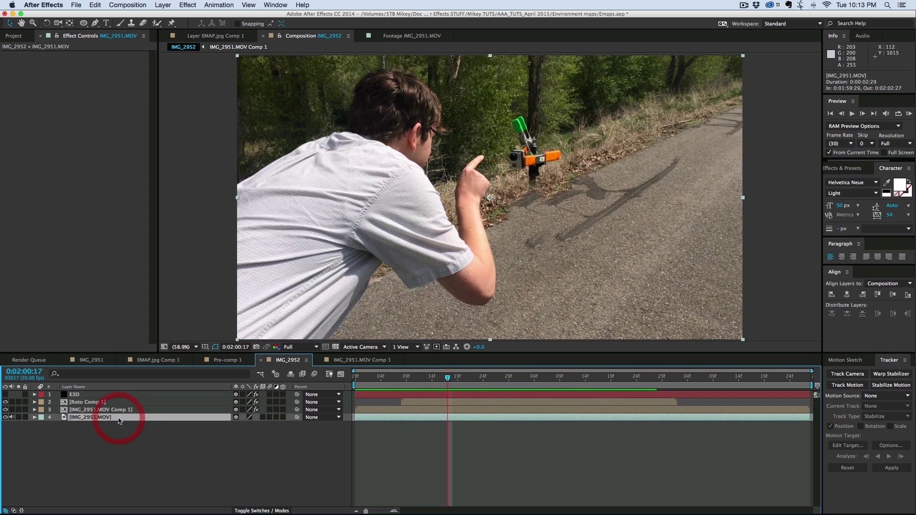
{"action": "left_click", "coordinate": [18, 418]}
{"action": "left_click", "coordinate": [436, 418]}
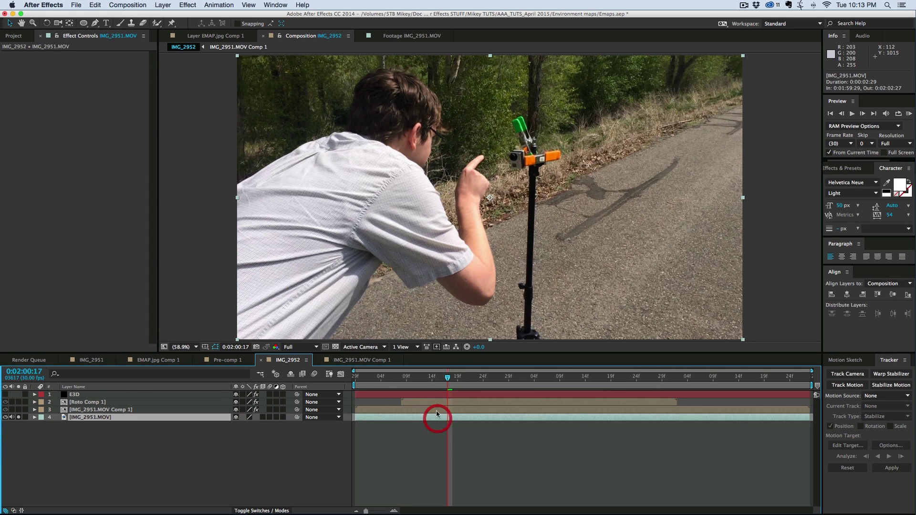
{"action": "key", "text": "Home"}
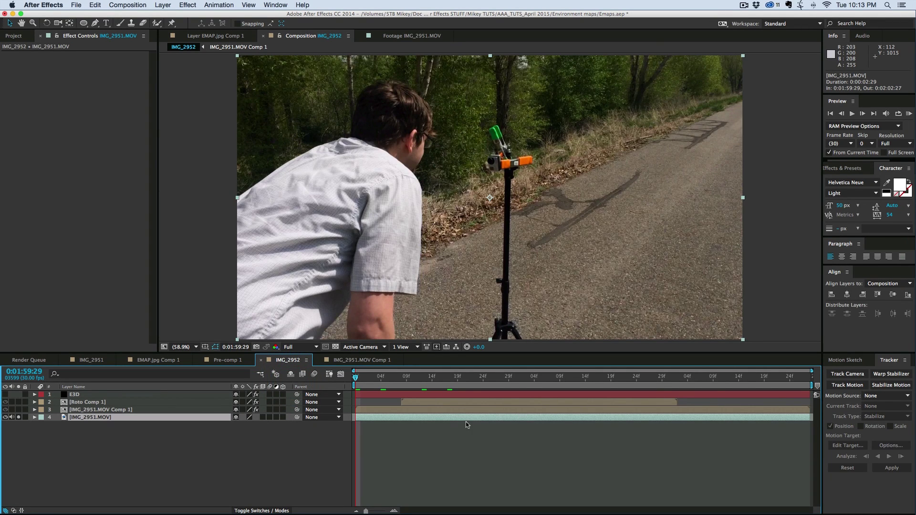
- Preview the footage with the clean plate on, then run Track Camera on IMG_2951.MOV
{"action": "left_click", "coordinate": [9, 411]}
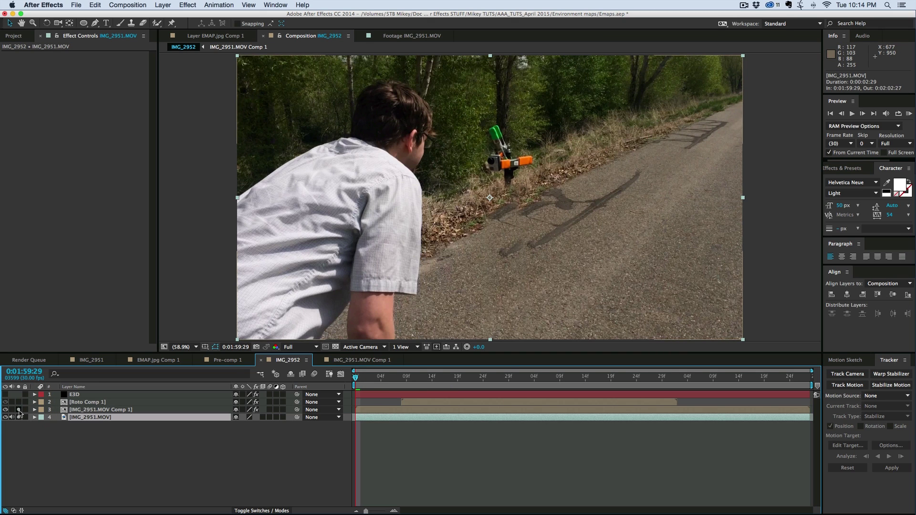
{"action": "key", "text": "space"}
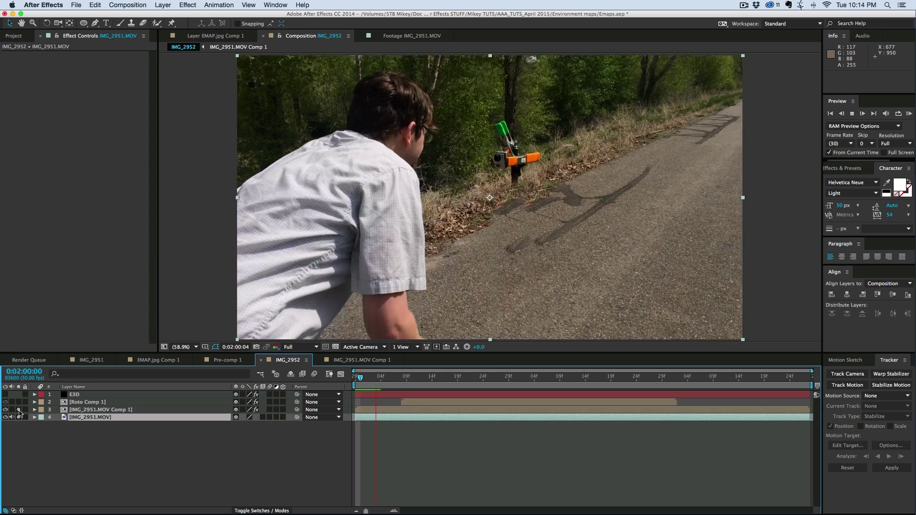
{"action": "key", "text": "space"}
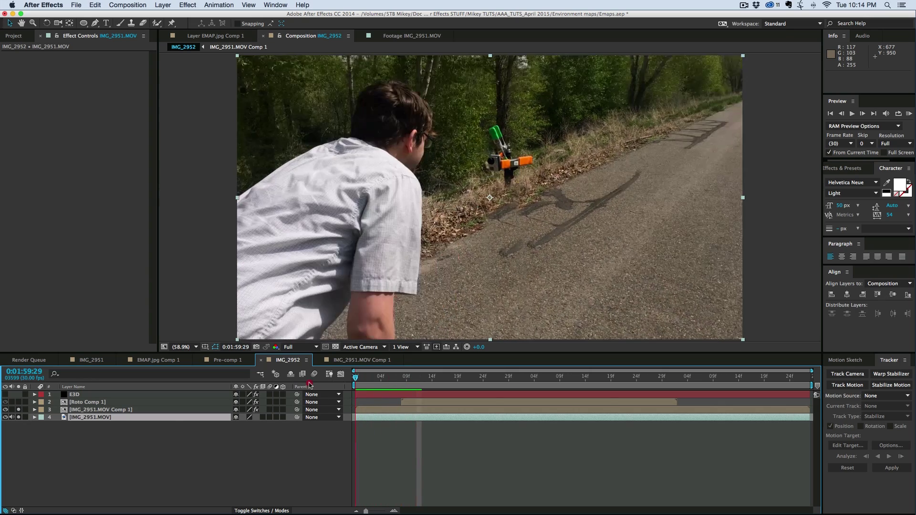
{"action": "left_click", "coordinate": [20, 411]}
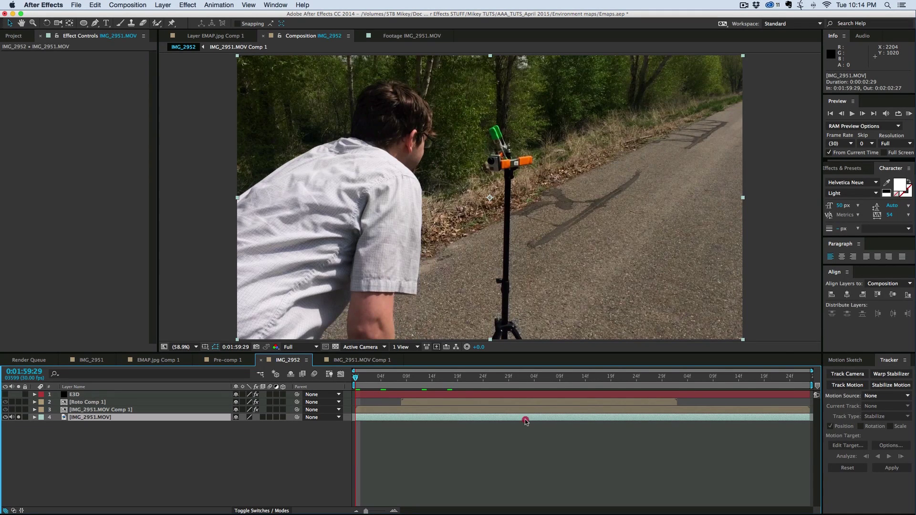
{"action": "left_click", "coordinate": [855, 377]}
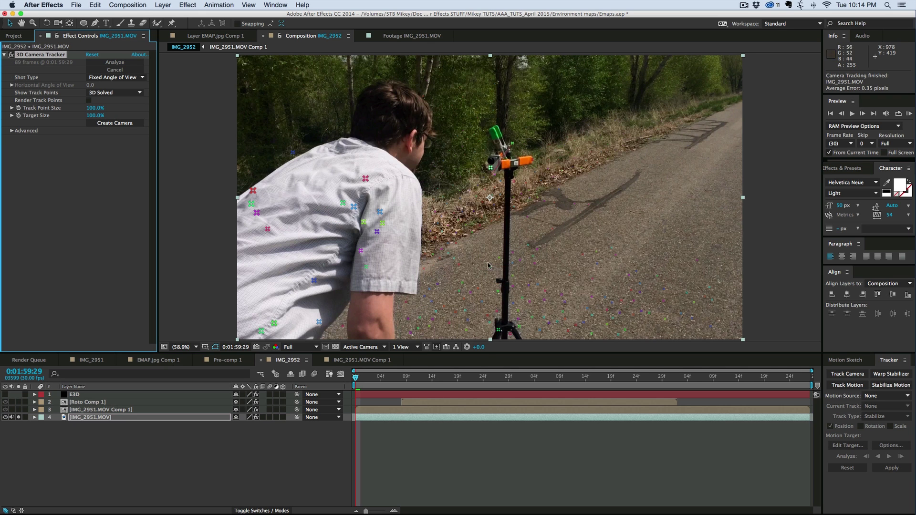
- Create a Track Null 1 and 3D Tracker Camera from the stand-top track point
{"action": "left_click_drag", "start_coordinate": [429, 389], "coordinate": [308, 377]}
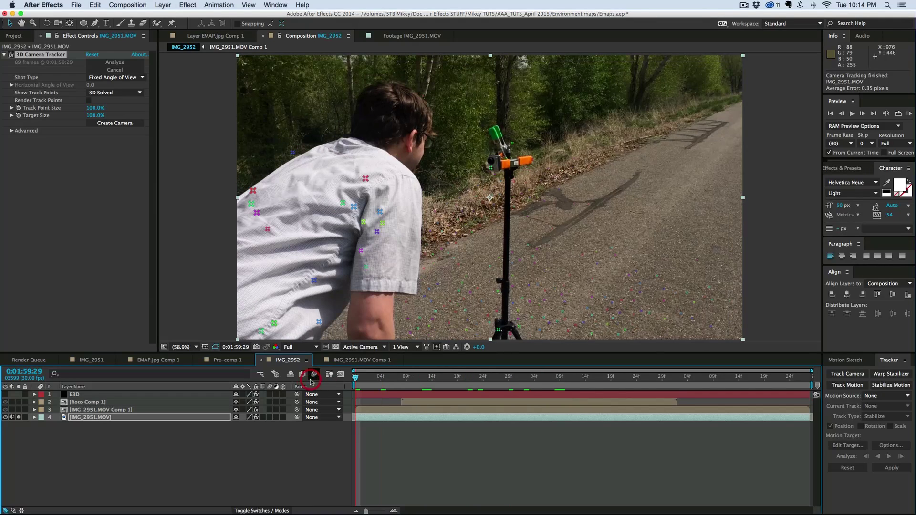
{"action": "right_click", "coordinate": [491, 172]}
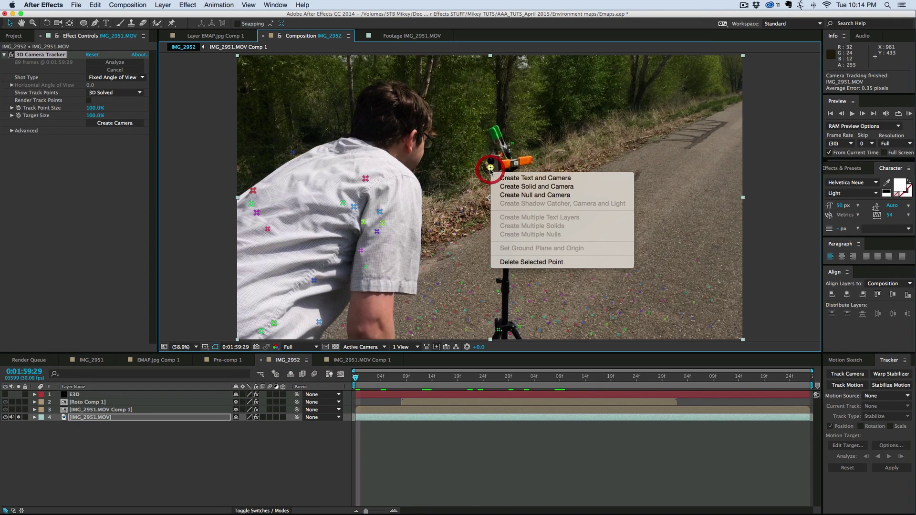
{"action": "left_click", "coordinate": [528, 196]}
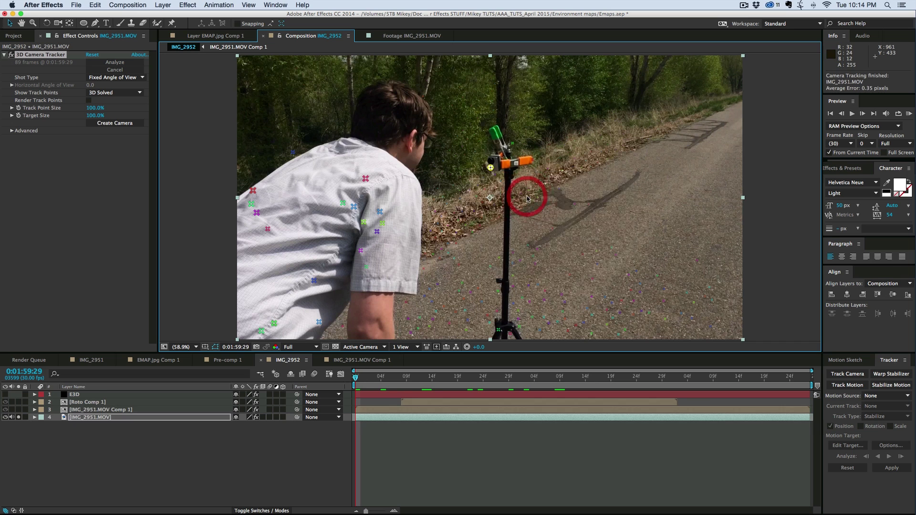
- Check the road footage layer's visibility, return to the clip start, and select E3D
{"action": "left_click", "coordinate": [93, 443]}
{"action": "left_click", "coordinate": [92, 433]}
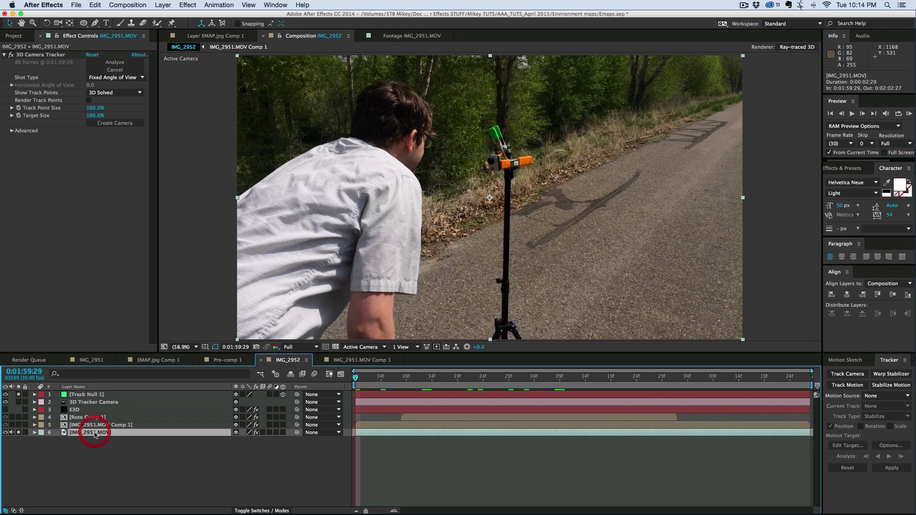
{"action": "left_click", "coordinate": [5, 433]}
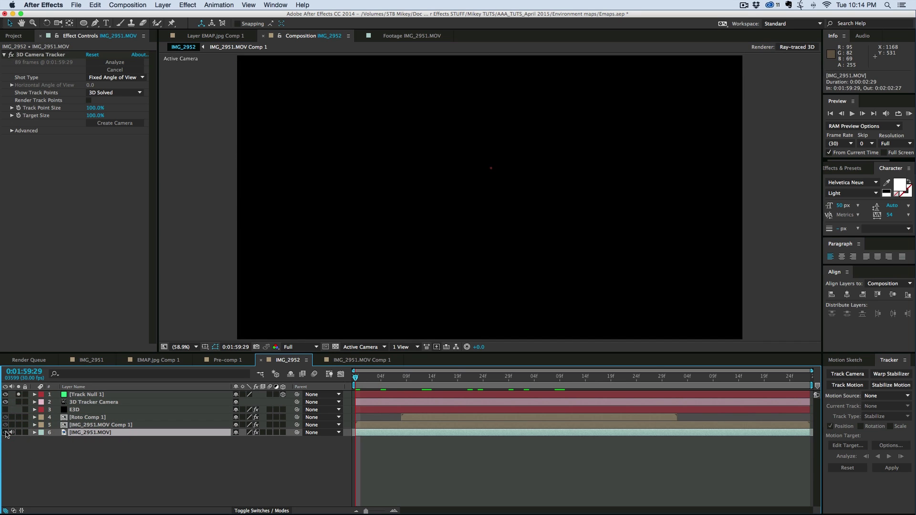
{"action": "left_click", "coordinate": [5, 433]}
{"action": "left_click", "coordinate": [688, 377]}
{"action": "left_click_drag", "start_coordinate": [687, 377], "coordinate": [355, 381]}
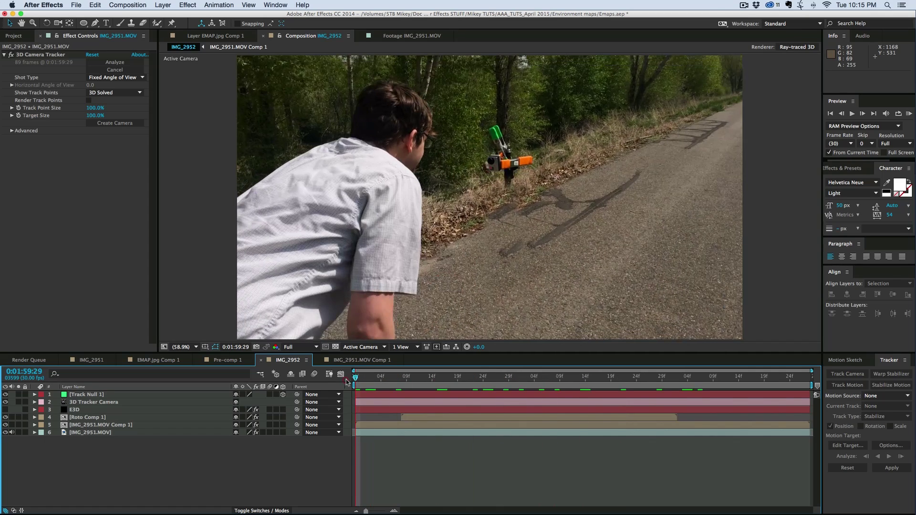
{"action": "left_click", "coordinate": [115, 459]}
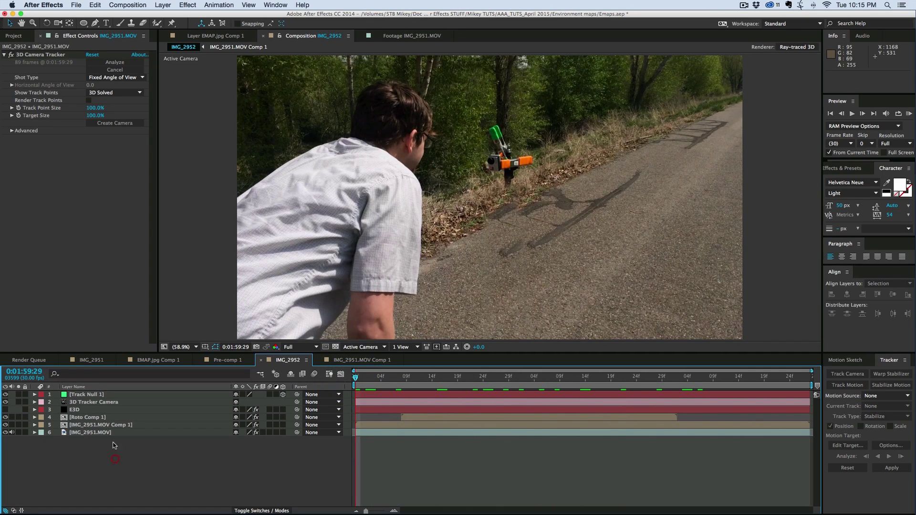
{"action": "left_click", "coordinate": [84, 411]}
- Create a Group 1 null for the sphere and paste Track Null 1's position onto it
{"action": "left_click", "coordinate": [11, 84]}
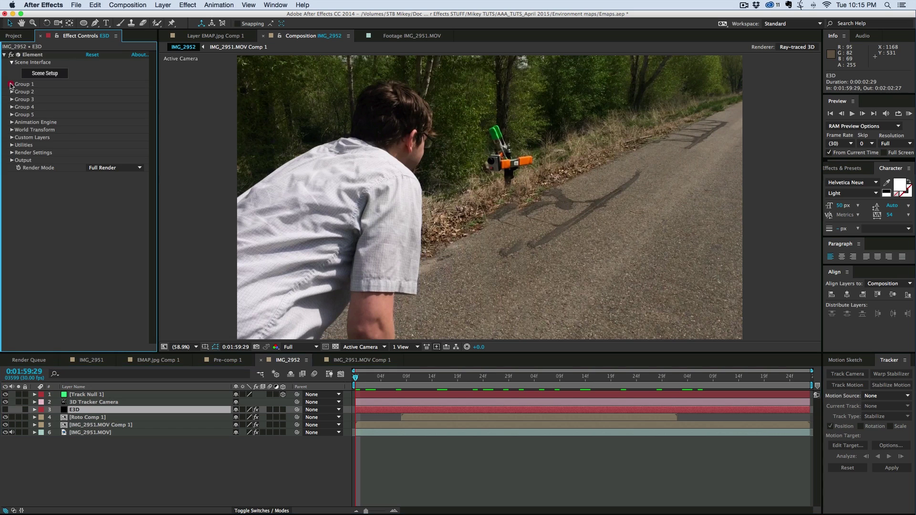
{"action": "left_click", "coordinate": [26, 138]}
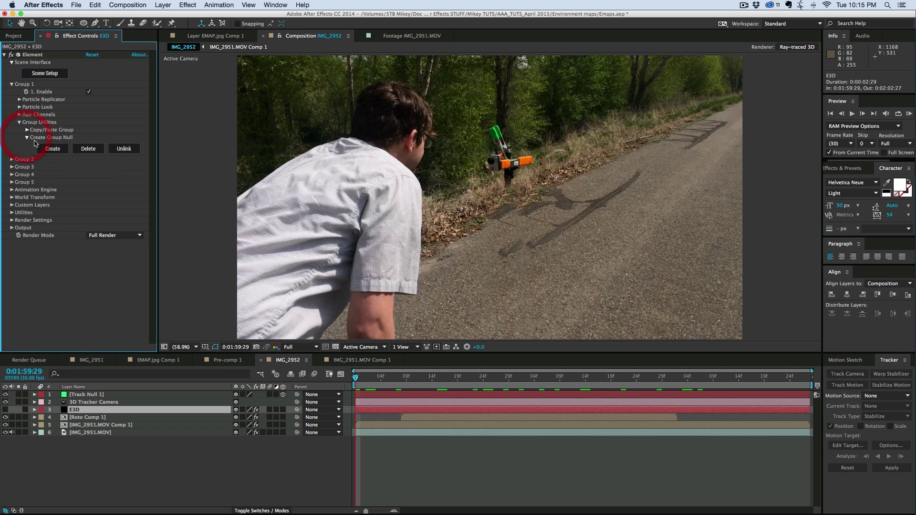
{"action": "left_click", "coordinate": [52, 147]}
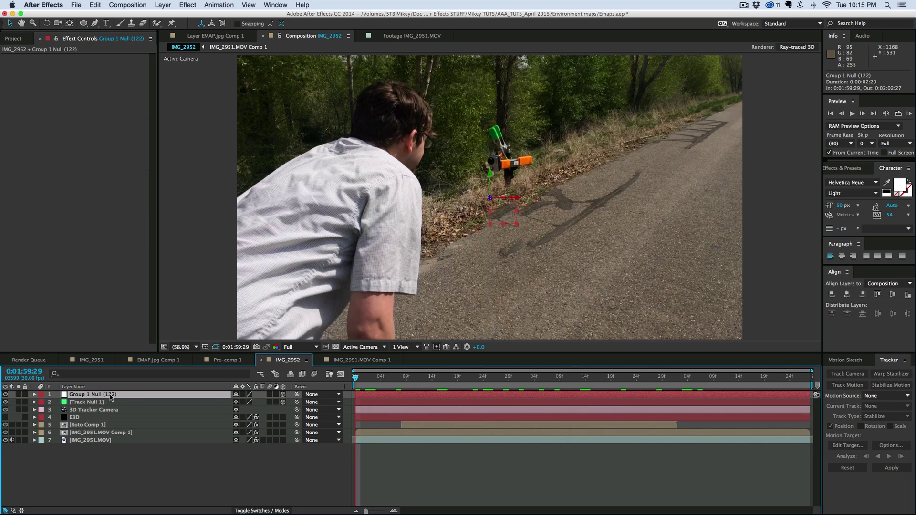
{"action": "key", "text": "p"}
{"action": "left_click", "coordinate": [85, 410]}
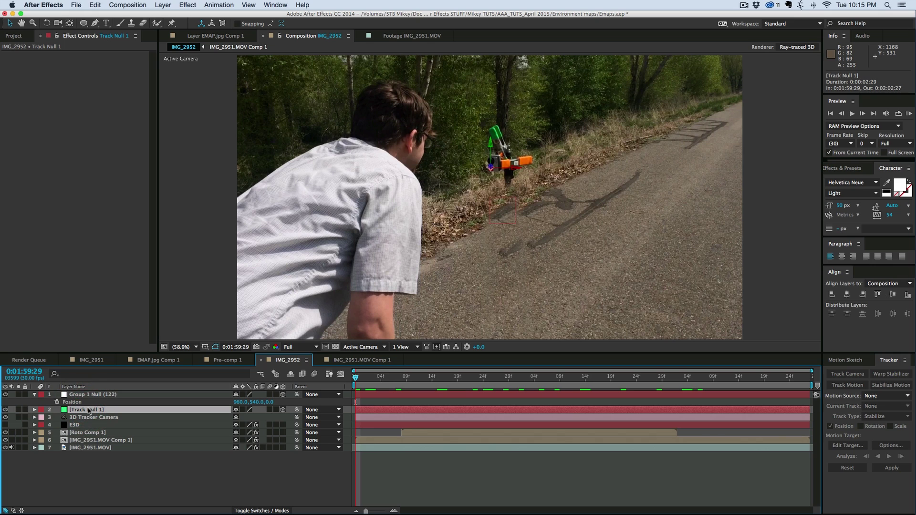
{"action": "key", "text": "p"}
{"action": "left_click", "coordinate": [74, 417]}
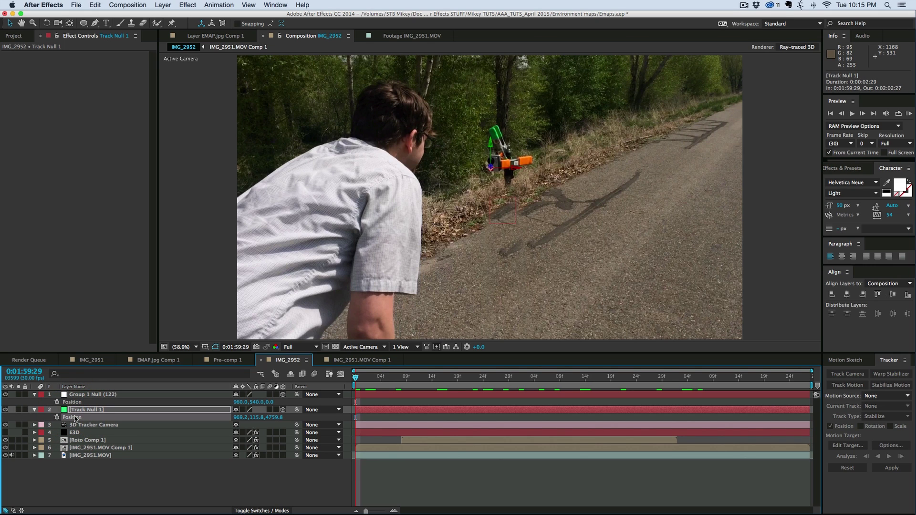
{"action": "key", "text": "super+c"}
{"action": "left_click", "coordinate": [79, 402]}
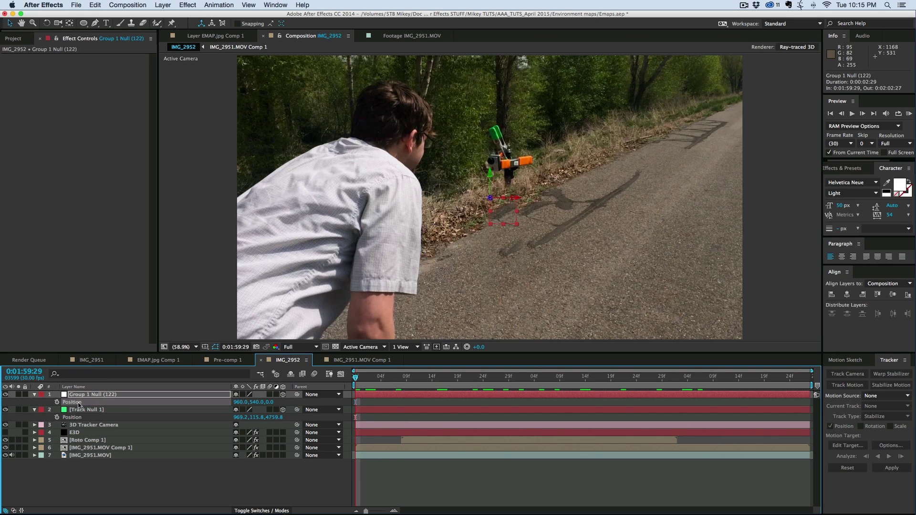
{"action": "key", "text": "super+v"}
- Scale the Group 1 Null to 565% so the sphere fits the hand, then preview
{"action": "left_click", "coordinate": [153, 473]}
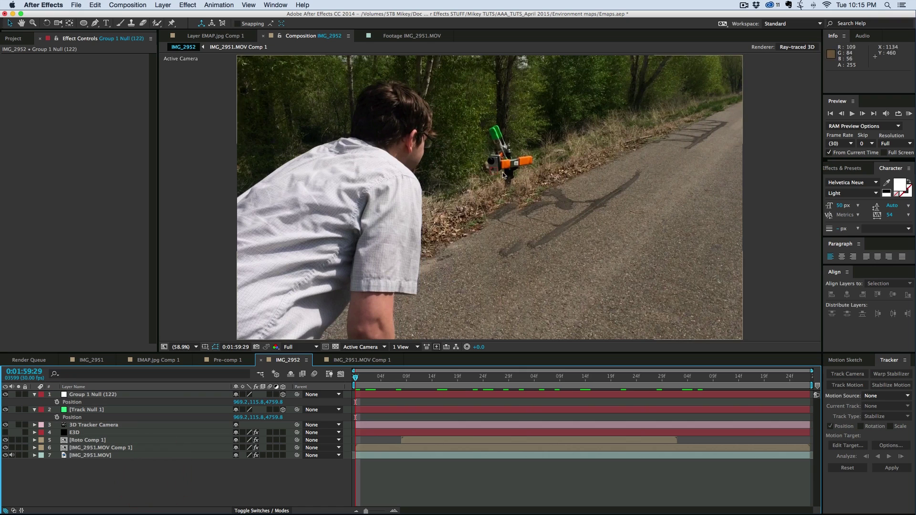
{"action": "left_click", "coordinate": [99, 396]}
{"action": "key", "text": "s"}
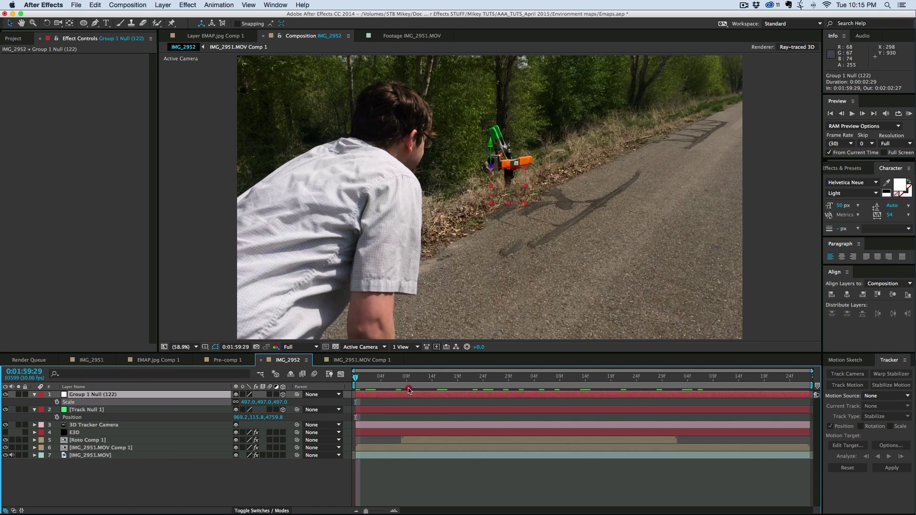
{"action": "left_click_drag", "start_coordinate": [262, 402], "coordinate": [401, 381]}
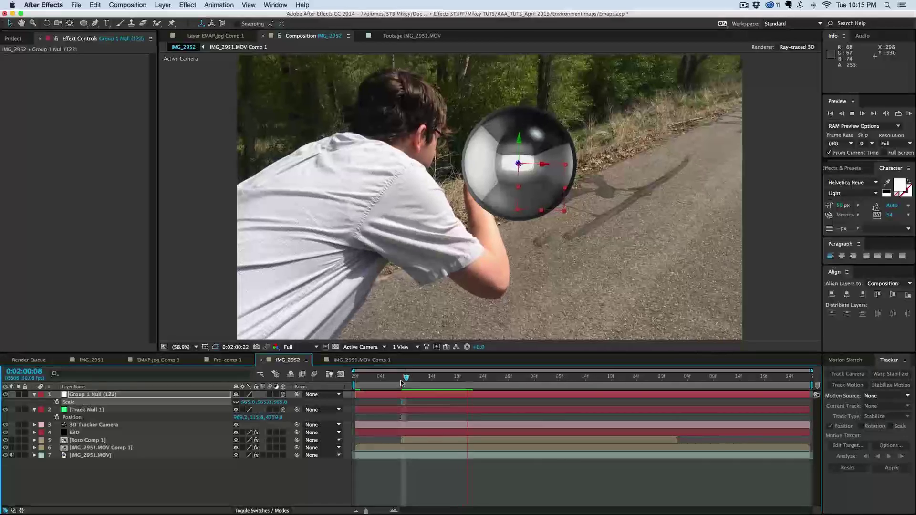
{"action": "left_click", "coordinate": [292, 375]}
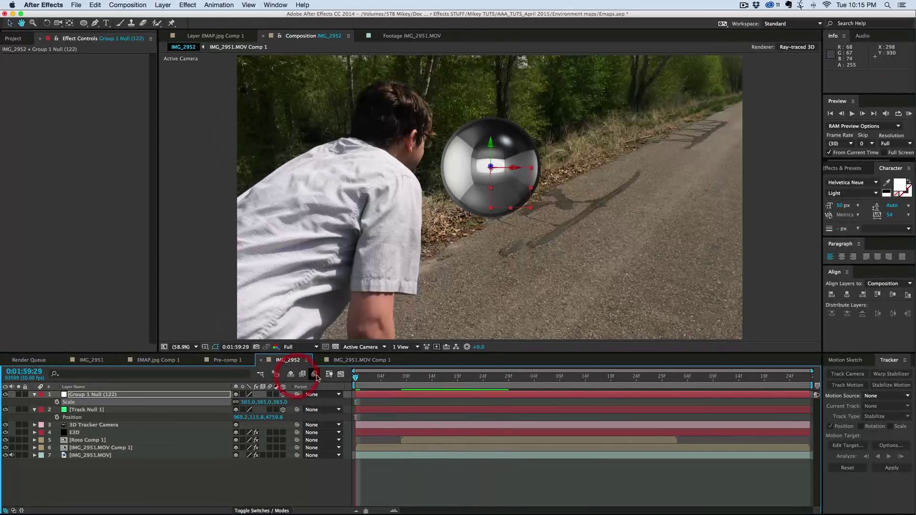
{"action": "key", "text": "space"}
{"action": "key", "text": "space"}
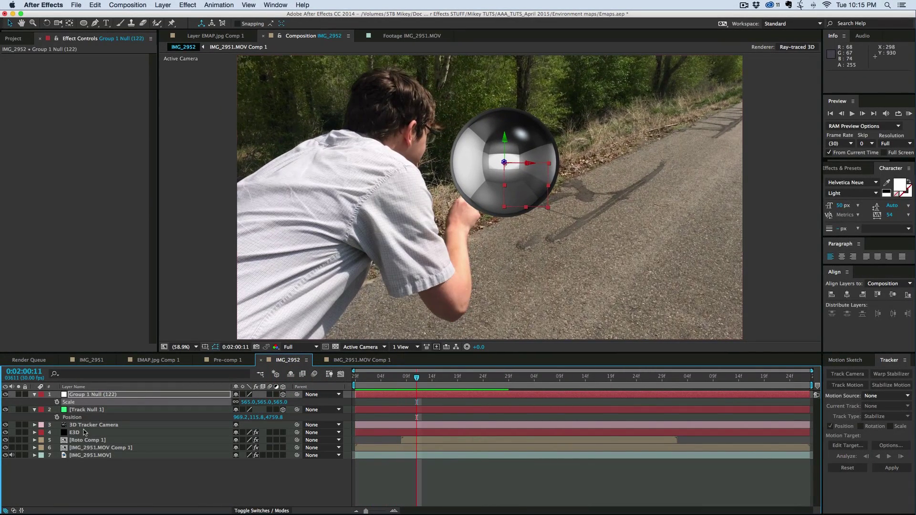
- Move the E3D layer below Roto Comp 1 and preview the new layer order
{"action": "left_click", "coordinate": [84, 433]}
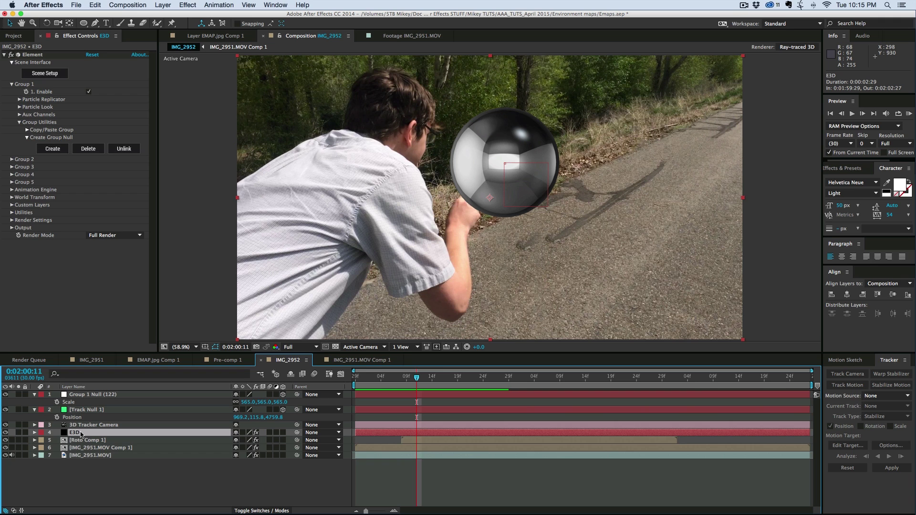
{"action": "left_click_drag", "start_coordinate": [81, 433], "coordinate": [83, 446]}
{"action": "key", "text": "space"}
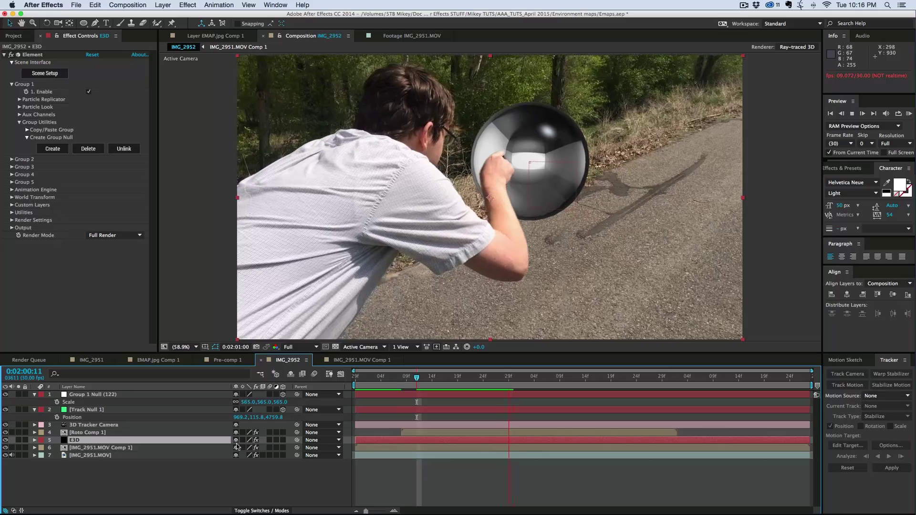
{"action": "left_click", "coordinate": [405, 432]}
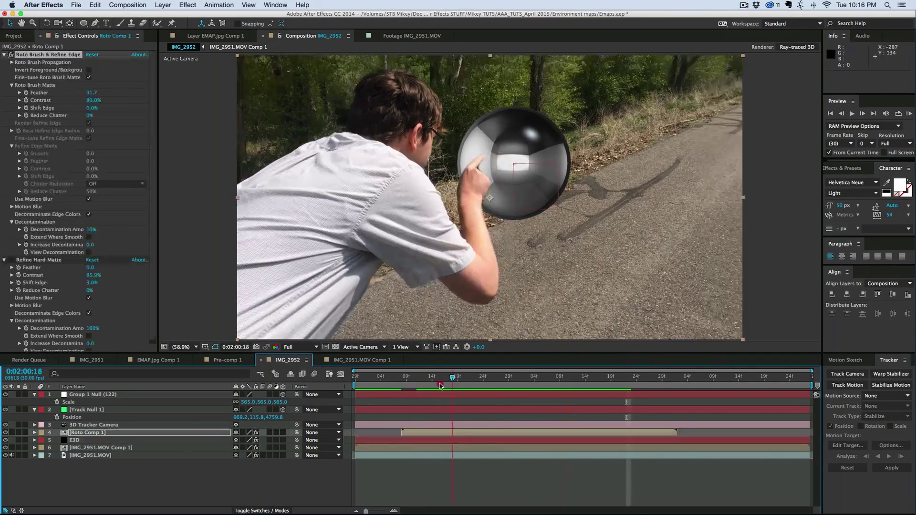
{"action": "left_click_drag", "start_coordinate": [400, 391], "coordinate": [392, 390]}
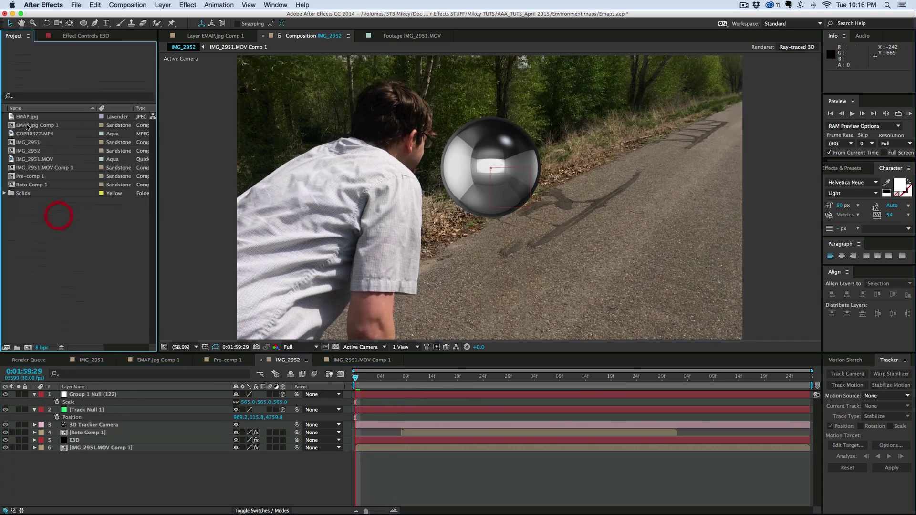
- Add EMAP.jpg from the Project panel as the top layer of IMG_2952
{"action": "left_click", "coordinate": [23, 117]}
{"action": "left_click_drag", "start_coordinate": [24, 117], "coordinate": [497, 202]}
{"action": "key", "text": "comma"}
{"action": "key", "text": "comma"}
{"action": "key", "text": "comma"}
{"action": "key", "text": "period"}
{"action": "key", "text": "period"}
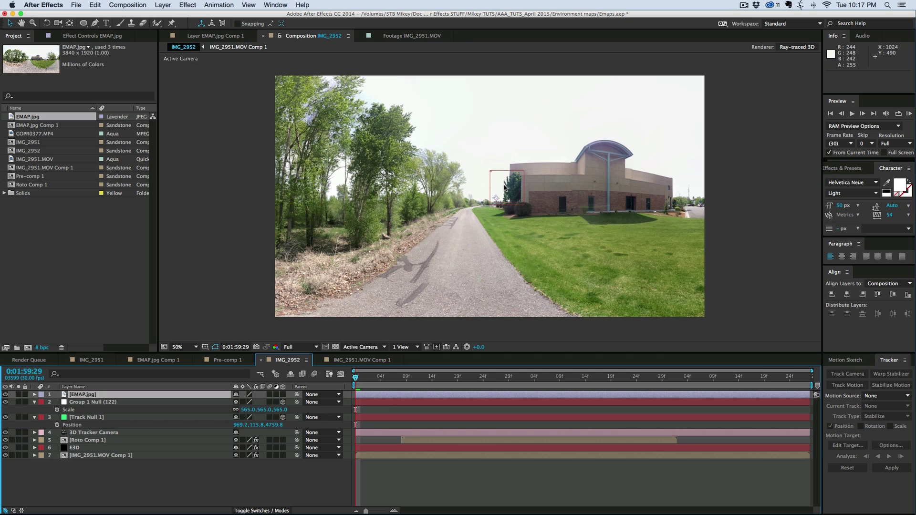
- Precompose the EMAP.jpg layer with Cmd+Shift+C into a new composition called 'Map'
{"action": "key", "text": "comma"}
{"action": "key", "text": "comma"}
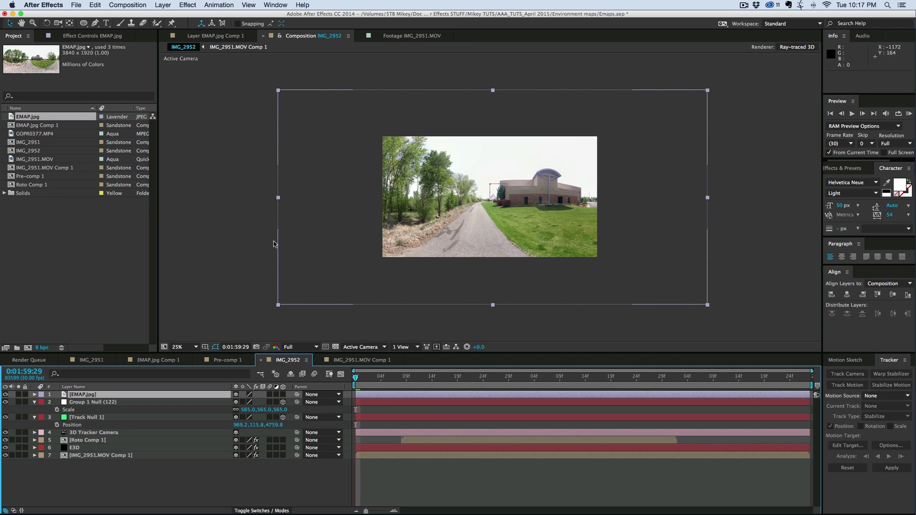
{"action": "left_click", "coordinate": [181, 479]}
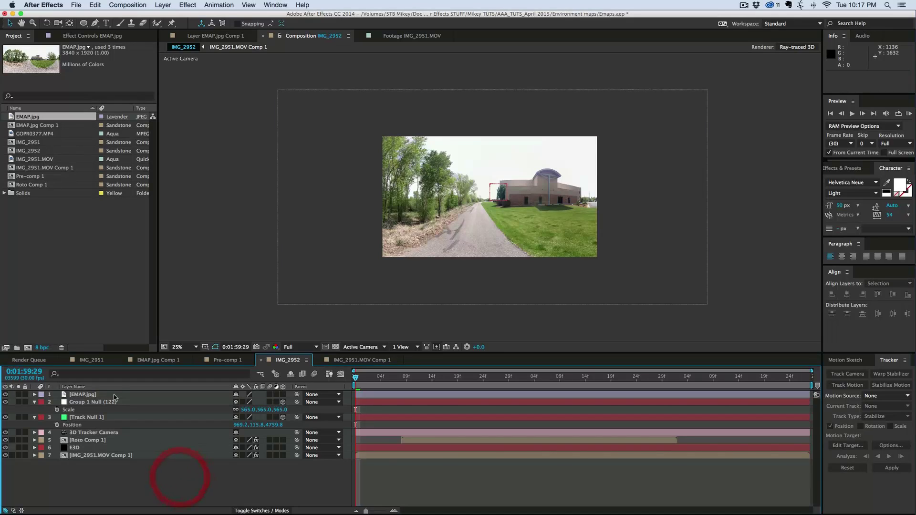
{"action": "left_click", "coordinate": [114, 396]}
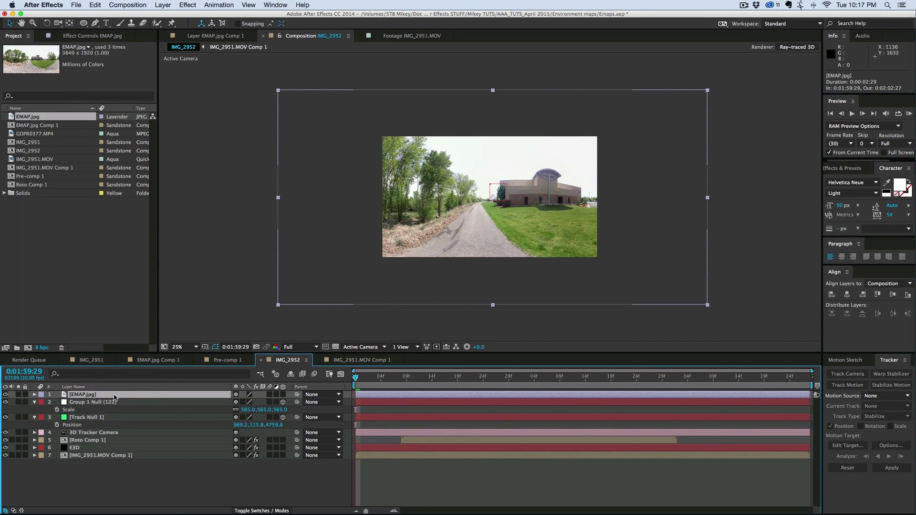
{"action": "key", "text": "super+shift+c"}
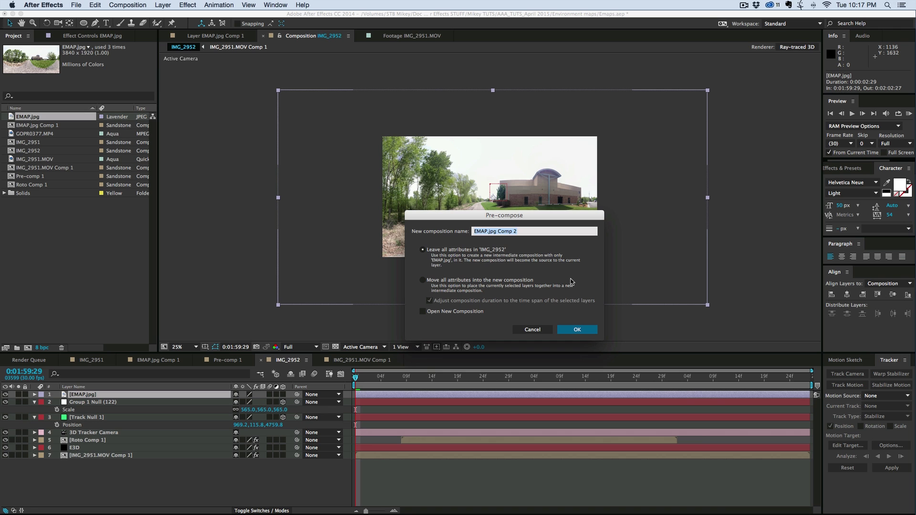
{"action": "type", "text": "Map"}
{"action": "key", "text": "Return"}
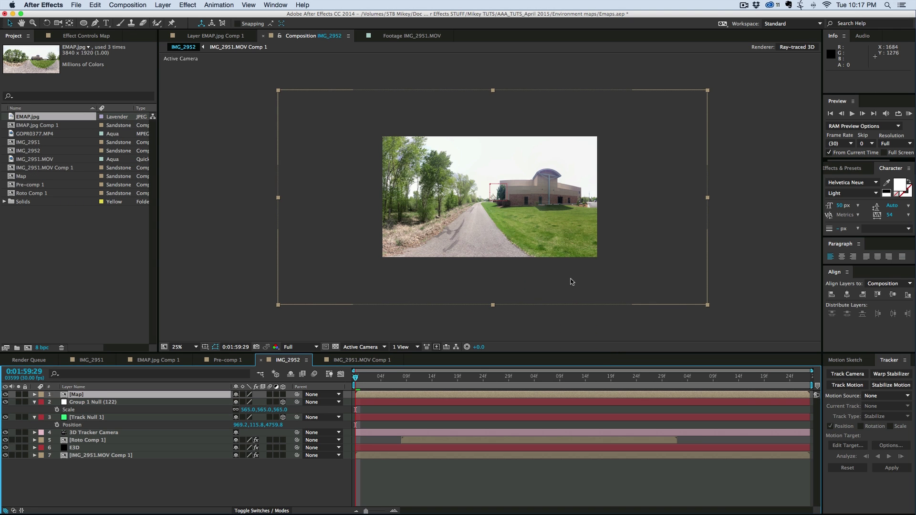
- Open the Map precomp and add GOPR0377.MP4 above EMAP.jpg, with the time at 0:00:01:15
{"action": "double_click", "coordinate": [376, 394]}
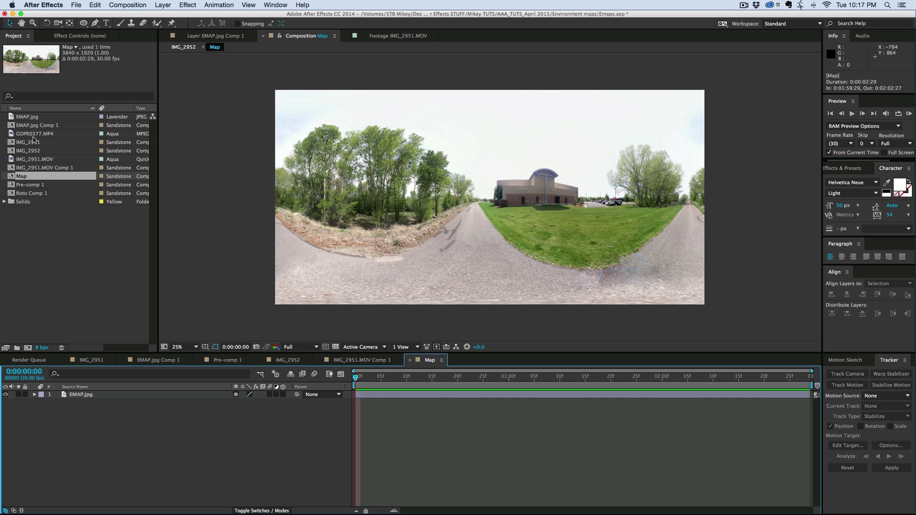
{"action": "left_click_drag", "start_coordinate": [33, 134], "coordinate": [477, 206]}
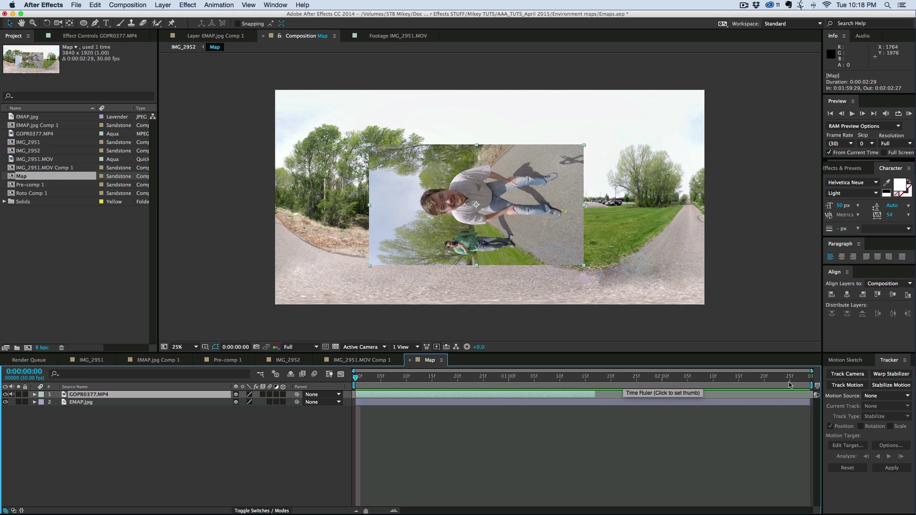
{"action": "mouse_move", "coordinate": [811, 385]}
{"action": "left_mouse_down"}
{"action": "mouse_move", "coordinate": [600, 388]}
{"action": "mouse_move", "coordinate": [811, 385]}
{"action": "left_mouse_up"}
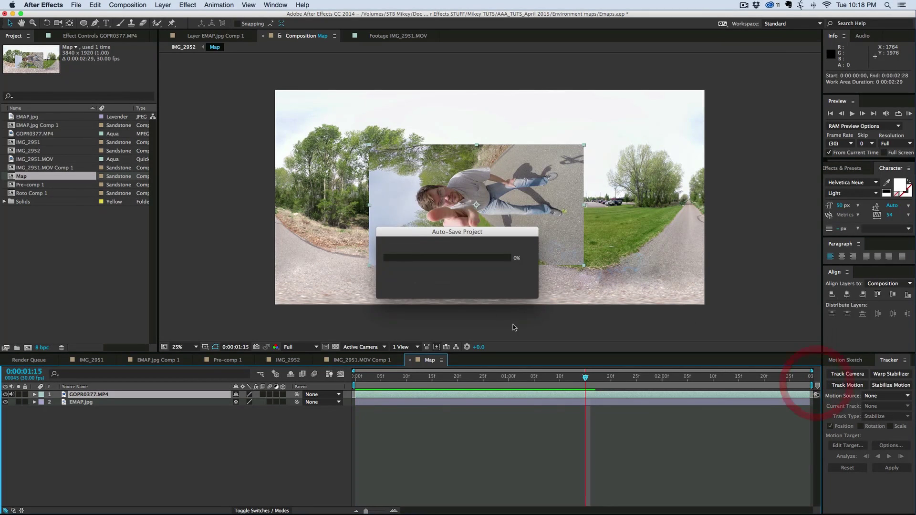
{"action": "left_click", "coordinate": [407, 382]}
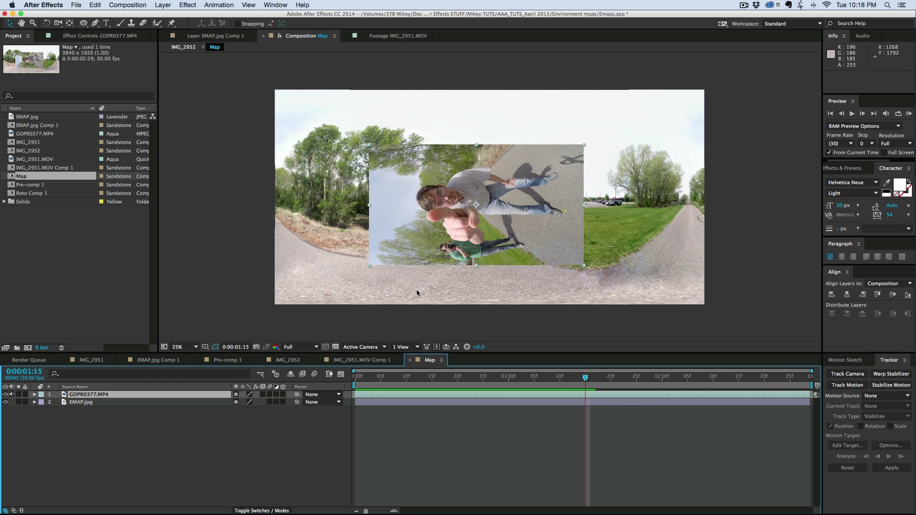
- Set the Map composition's frame rate to 23.976 fps
{"action": "right_click", "coordinate": [232, 269]}
{"action": "left_click", "coordinate": [257, 289]}
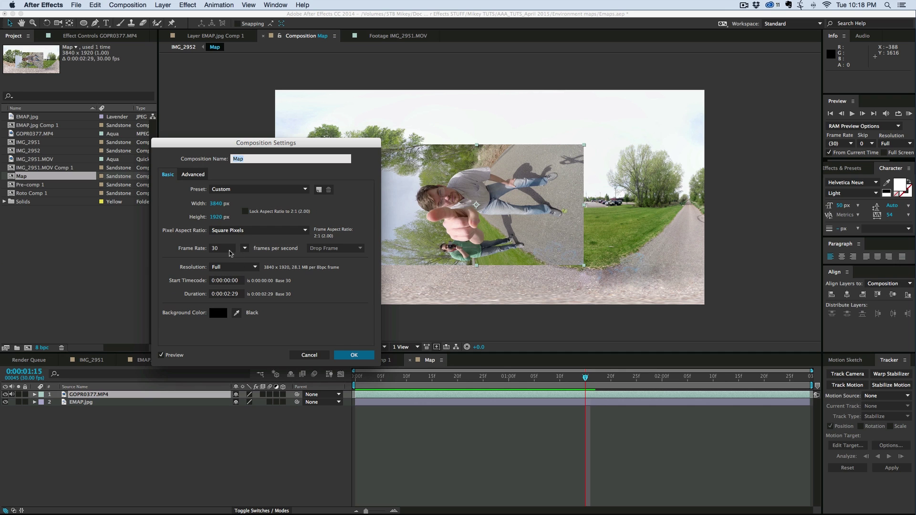
{"action": "left_click", "coordinate": [229, 252]}
{"action": "left_click", "coordinate": [245, 248]}
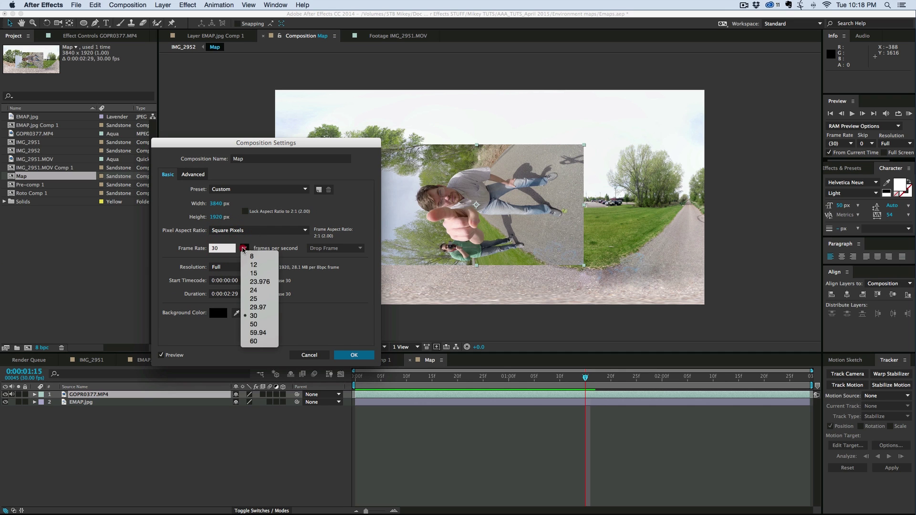
{"action": "left_click", "coordinate": [268, 281]}
{"action": "left_click", "coordinate": [354, 355]}
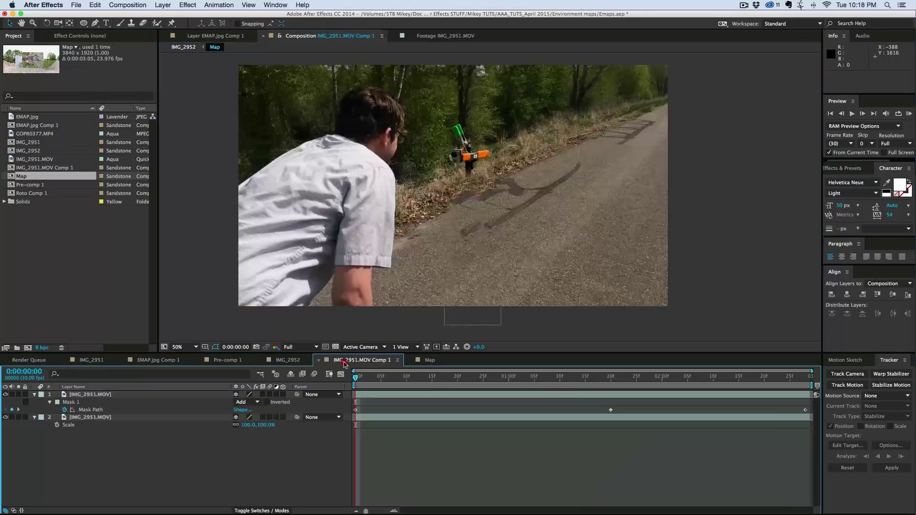
- Set the IMG_2952 composition's frame rate to 23.976 fps
{"action": "right_click", "coordinate": [237, 300]}
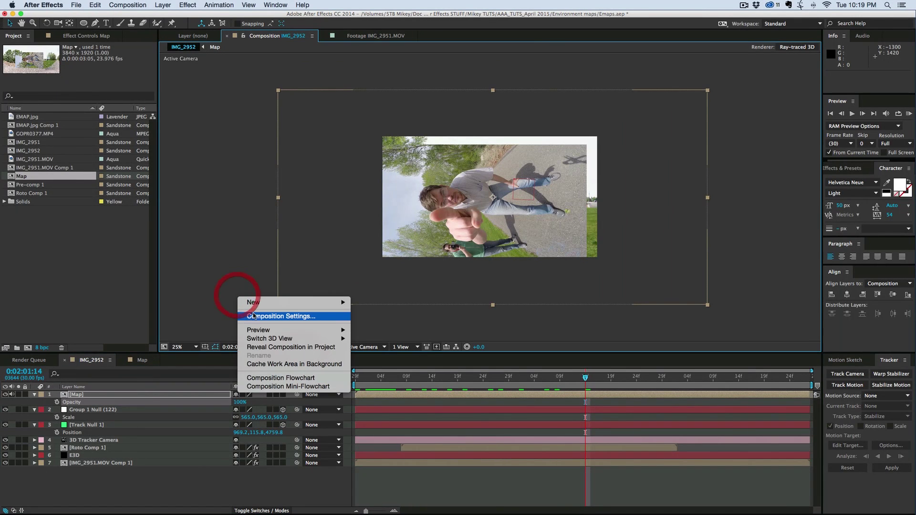
{"action": "left_click", "coordinate": [253, 312]}
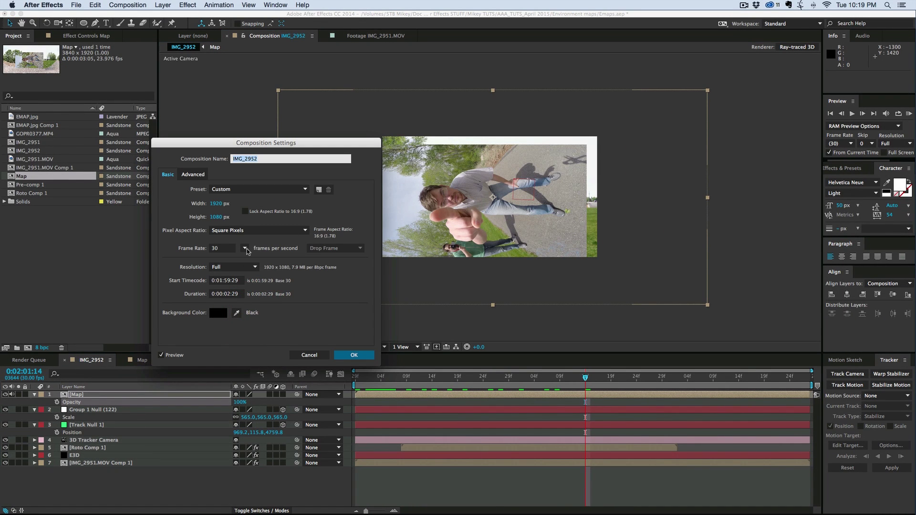
{"action": "left_click", "coordinate": [244, 248]}
{"action": "left_click", "coordinate": [266, 281]}
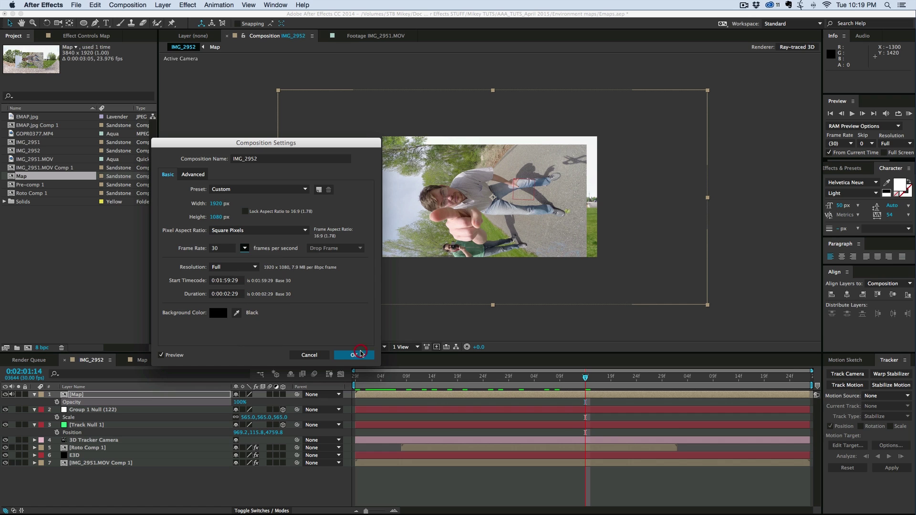
{"action": "left_click", "coordinate": [359, 355]}
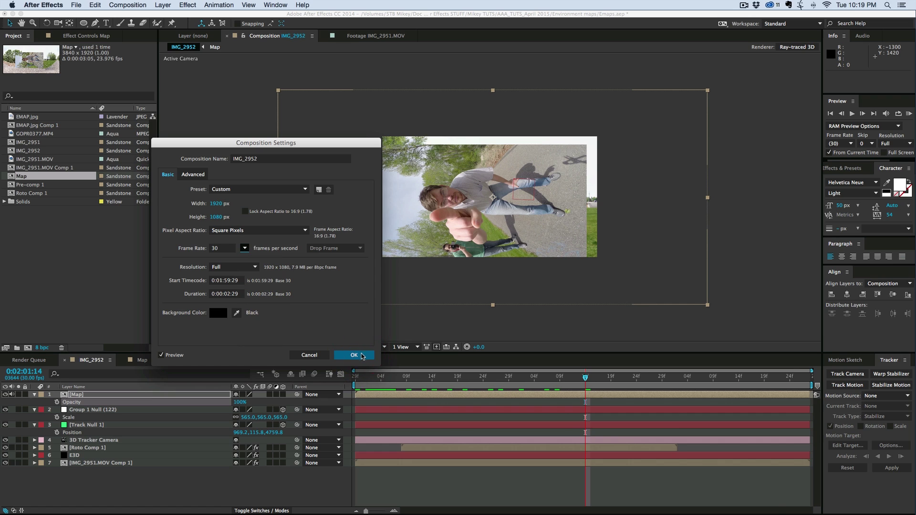
- RAM-preview the shot from 0:02:00:12, then reopen the Map precomposition
{"action": "left_click", "coordinate": [401, 378]}
{"action": "key", "text": "KP_0"}
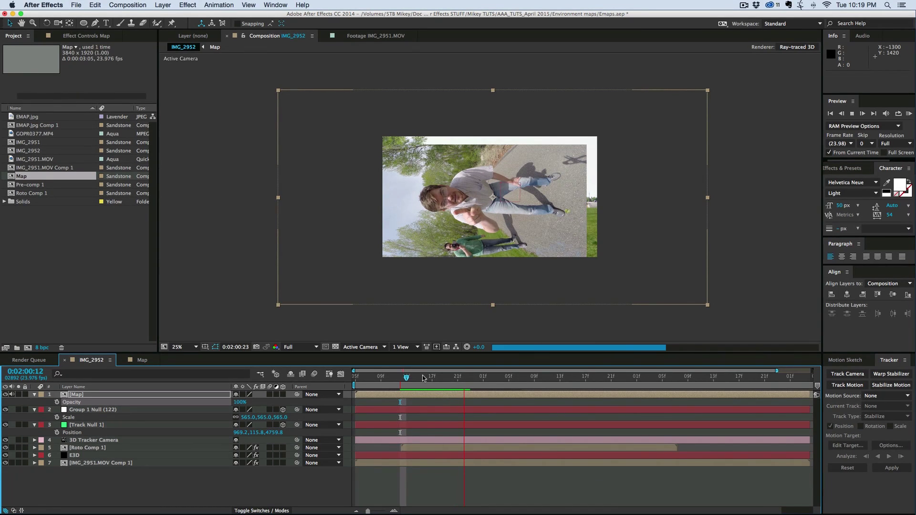
{"action": "left_click", "coordinate": [29, 396]}
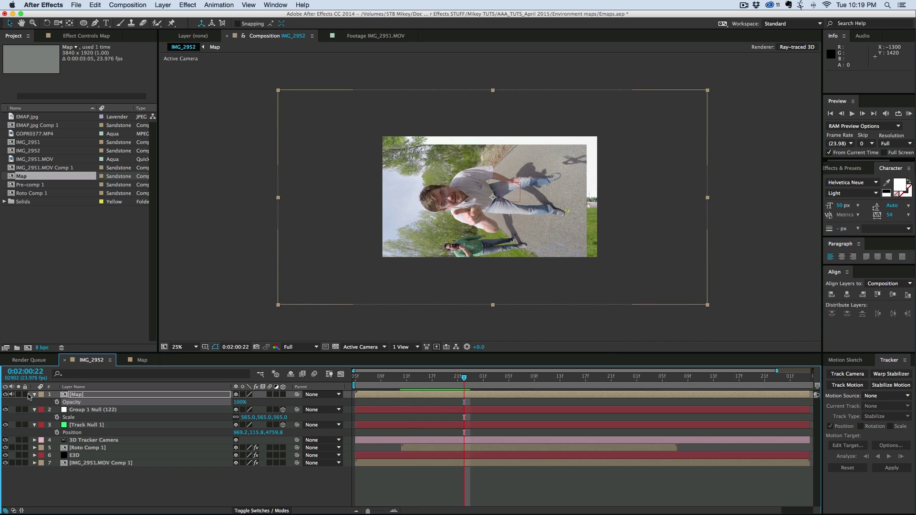
{"action": "double_click", "coordinate": [448, 396]}
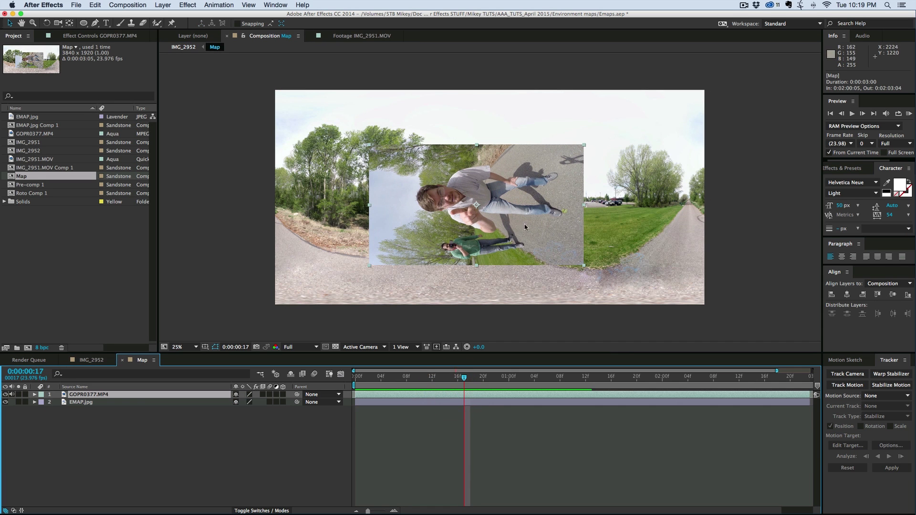
- Rotate the GOPR0377.MP4 clip 90° so it stands upright
{"action": "left_click", "coordinate": [6, 395]}
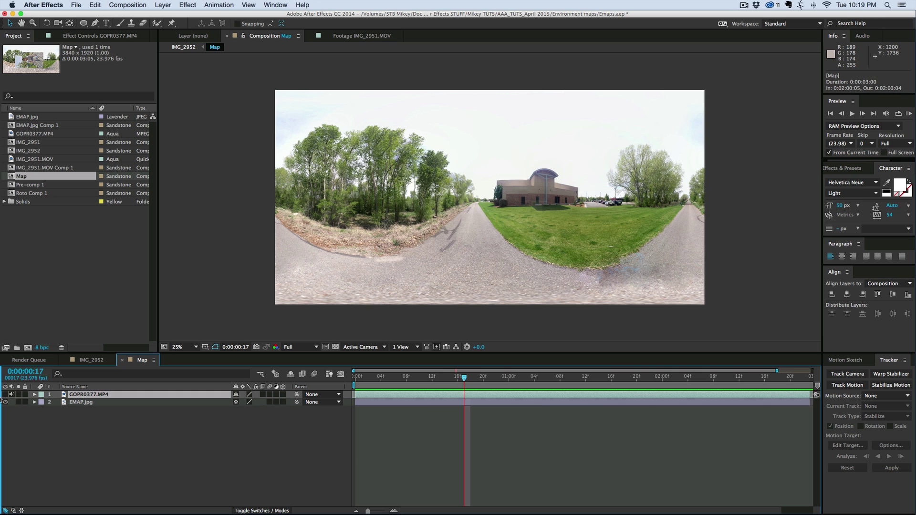
{"action": "left_click", "coordinate": [6, 395]}
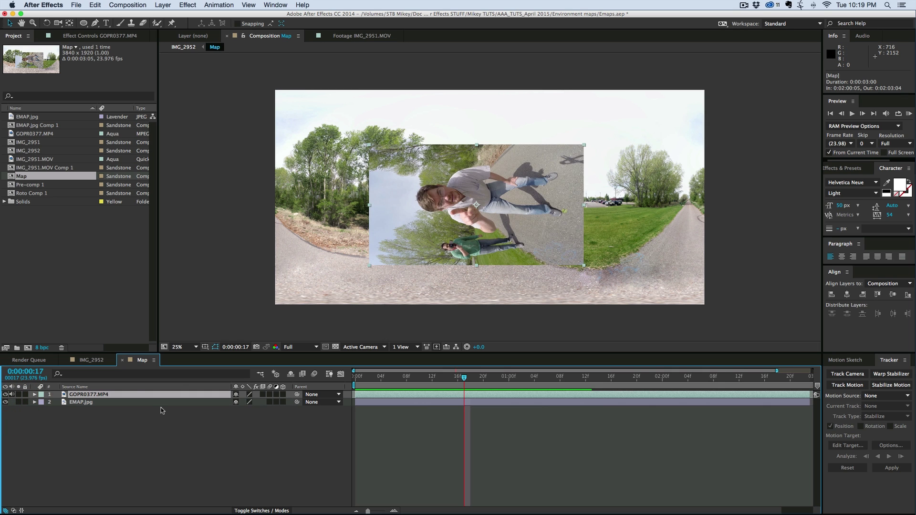
{"action": "key", "text": "r"}
{"action": "left_click", "coordinate": [249, 402]}
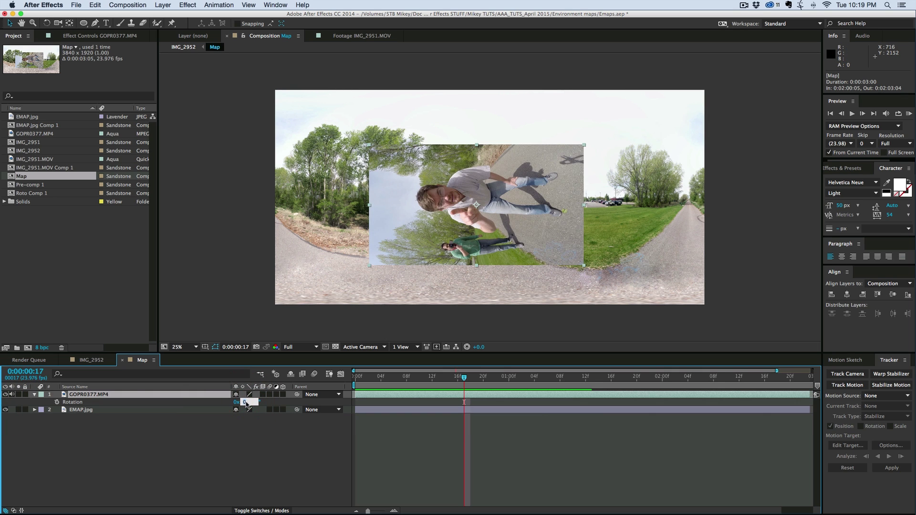
{"action": "key", "text": "Return"}
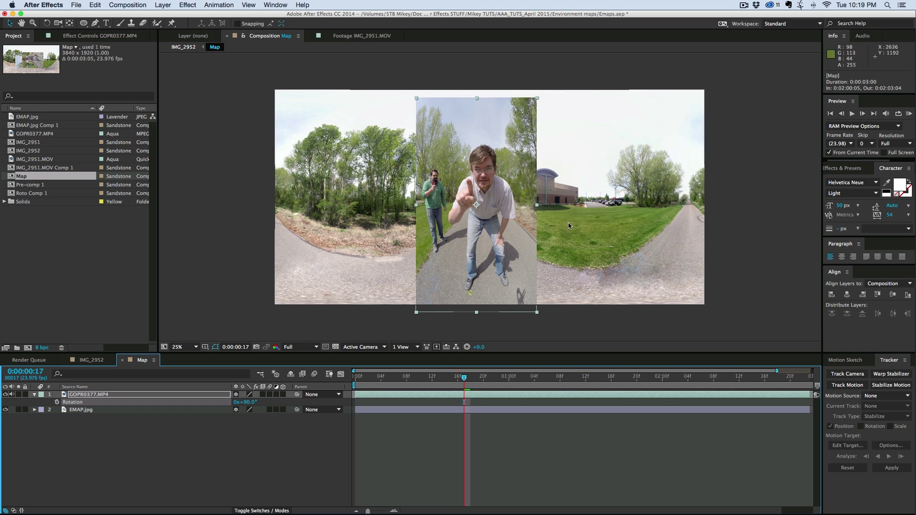
- Move the rotated clip over the right edge of the Map panorama
{"action": "left_click_drag", "start_coordinate": [466, 220], "coordinate": [680, 210]}
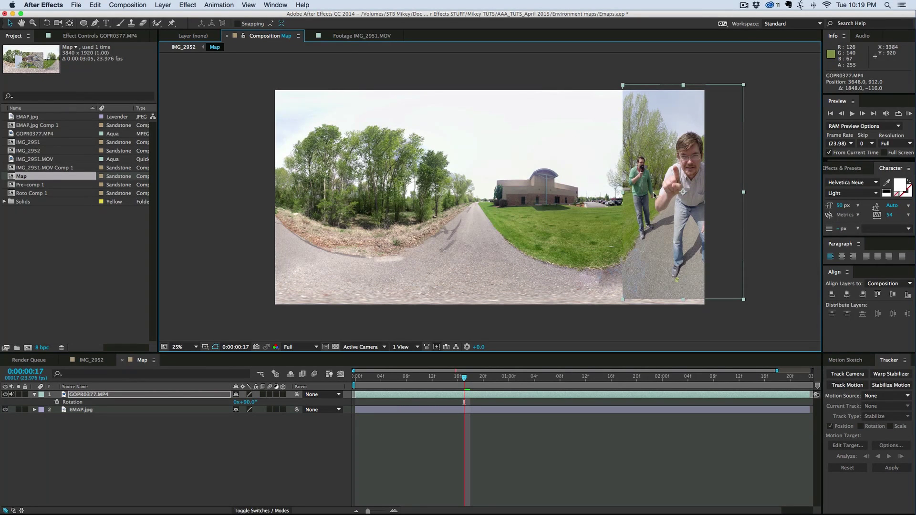
{"action": "mouse_move", "coordinate": [655, 193]}
{"action": "left_mouse_down"}
{"action": "mouse_move", "coordinate": [666, 189]}
{"action": "mouse_move", "coordinate": [502, 189]}
{"action": "mouse_move", "coordinate": [726, 202]}
{"action": "mouse_move", "coordinate": [670, 200]}
{"action": "left_mouse_up"}
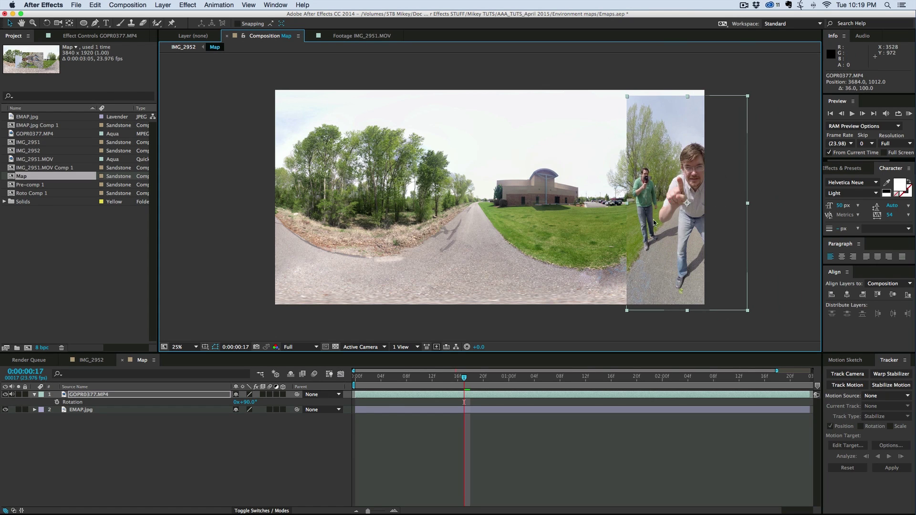
{"action": "left_click", "coordinate": [386, 411]}
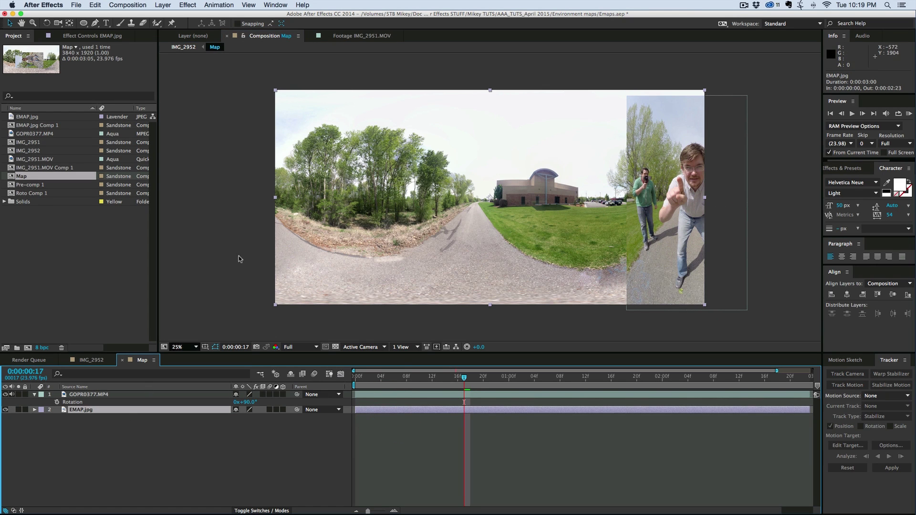
- Apply the Offset effect to EMAP.jpg with a horizontal shift of 0
{"action": "left_click", "coordinate": [188, 5]}
{"action": "mouse_move", "coordinate": [227, 254]}
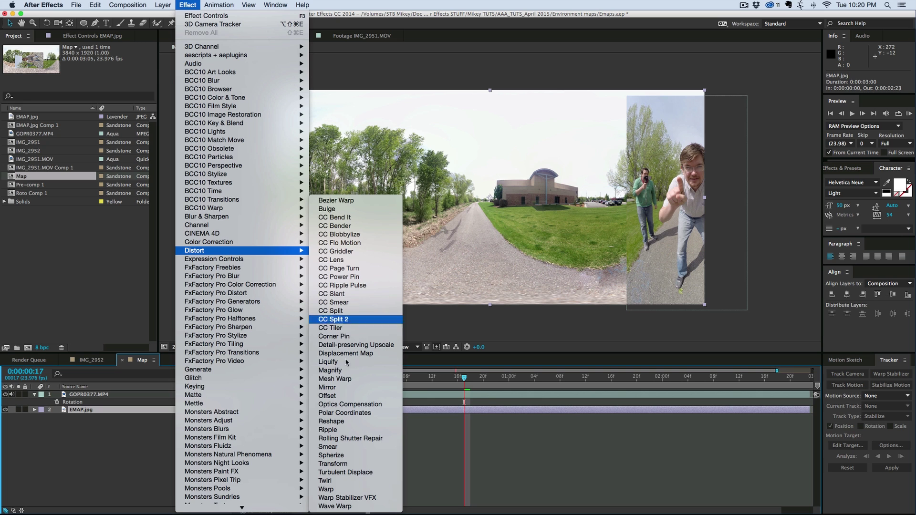
{"action": "left_click", "coordinate": [338, 396]}
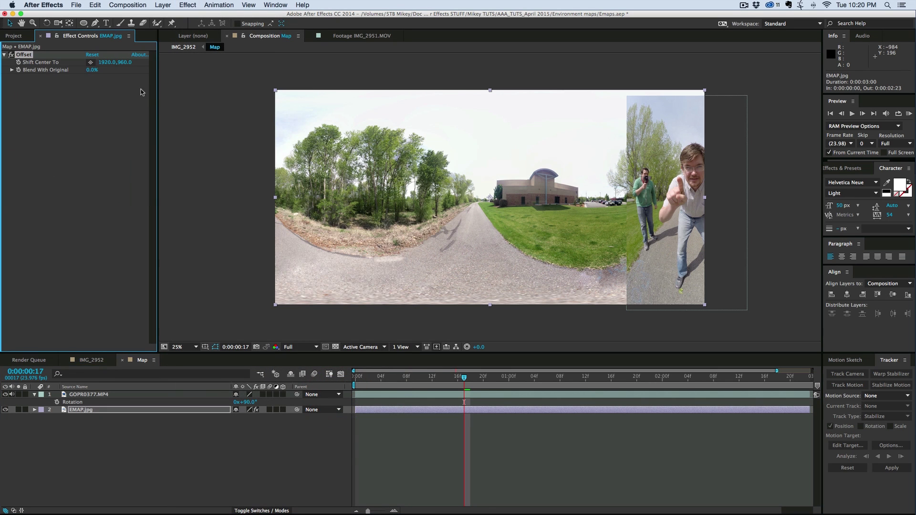
{"action": "left_click_drag", "start_coordinate": [108, 65], "coordinate": [153, 70]}
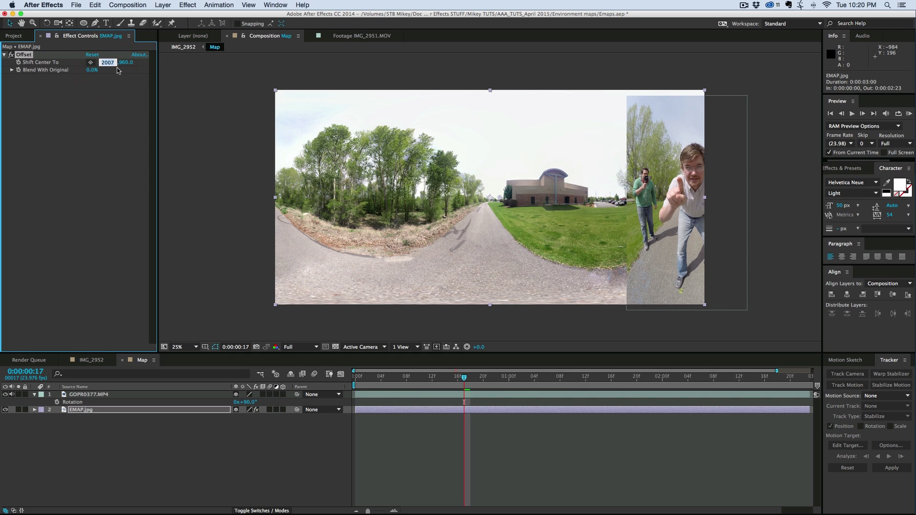
{"action": "type", "text": "0"}
{"action": "key", "text": "Return"}
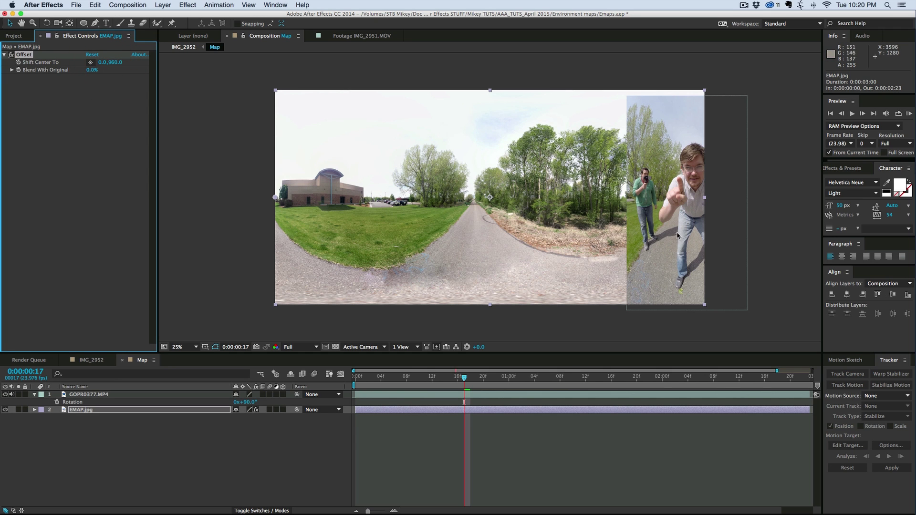
{"action": "left_click_drag", "start_coordinate": [681, 229], "coordinate": [492, 221]}
{"action": "key", "text": "ctrl+z"}
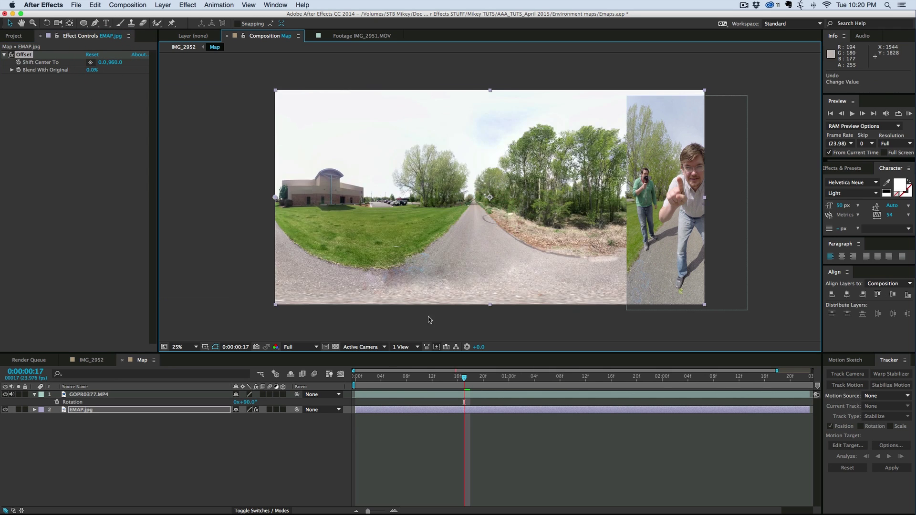
- Centre the GoPro clip over the road at about 69% scale, then hide it
{"action": "left_click", "coordinate": [388, 394]}
{"action": "left_click_drag", "start_coordinate": [693, 210], "coordinate": [477, 213]}
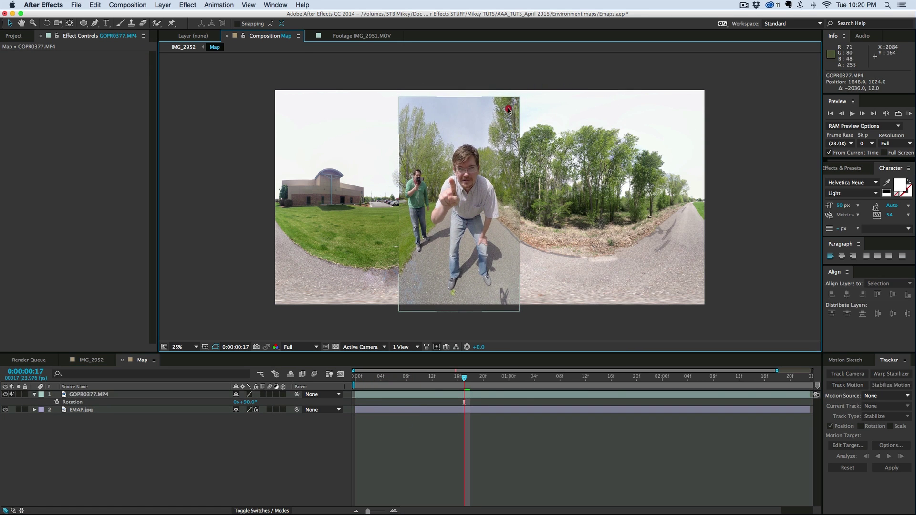
{"action": "left_click_drag", "start_coordinate": [520, 98], "coordinate": [502, 132]}
{"action": "left_click_drag", "start_coordinate": [492, 188], "coordinate": [492, 184]}
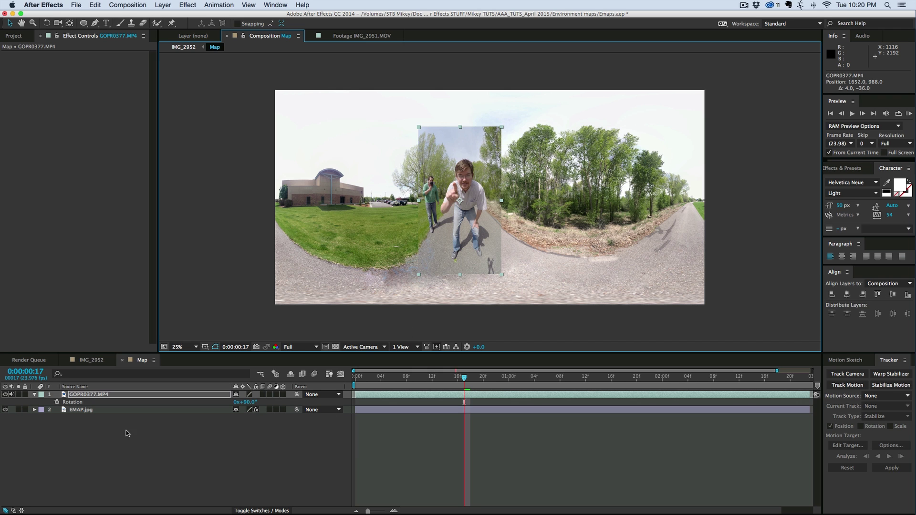
{"action": "left_click", "coordinate": [5, 394]}
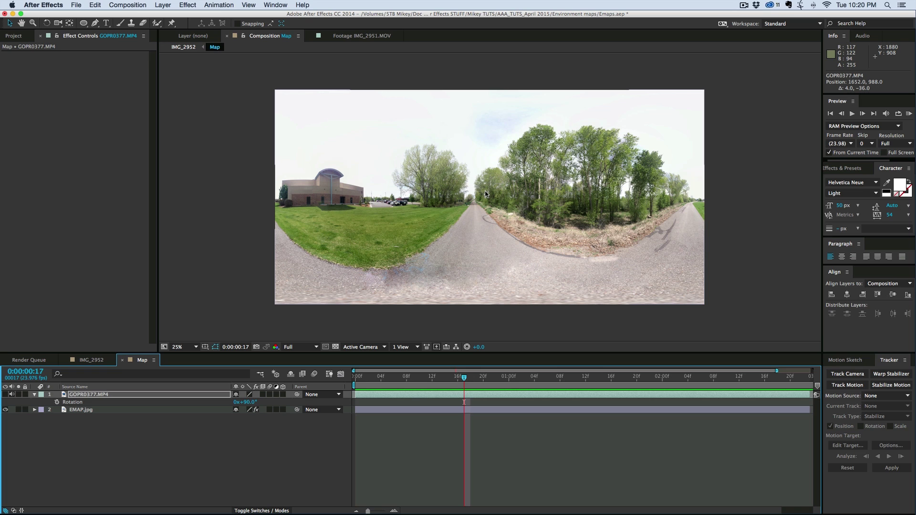
{"action": "left_click", "coordinate": [366, 410]}
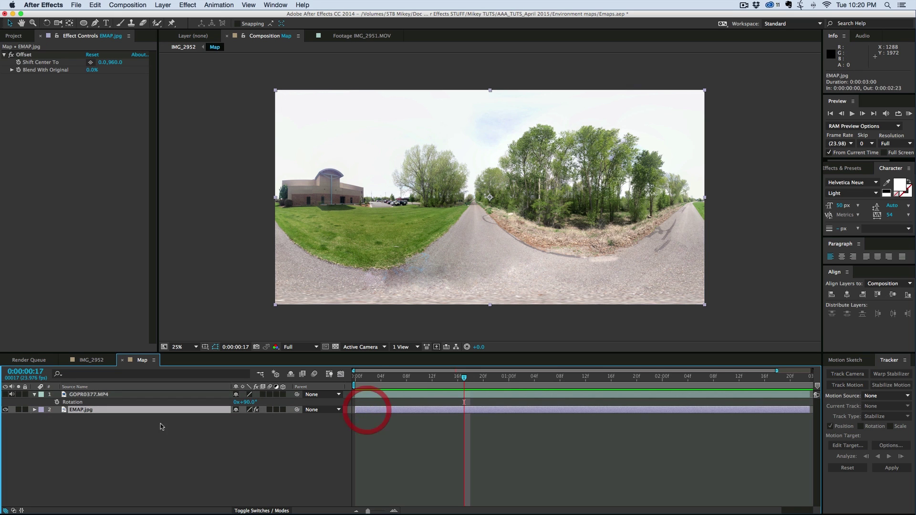
- Add Mettle SkyBox Converter to EMAP.jpg with Input set to Equirectangular
{"action": "left_click", "coordinate": [214, 7]}
{"action": "mouse_move", "coordinate": [192, 6]}
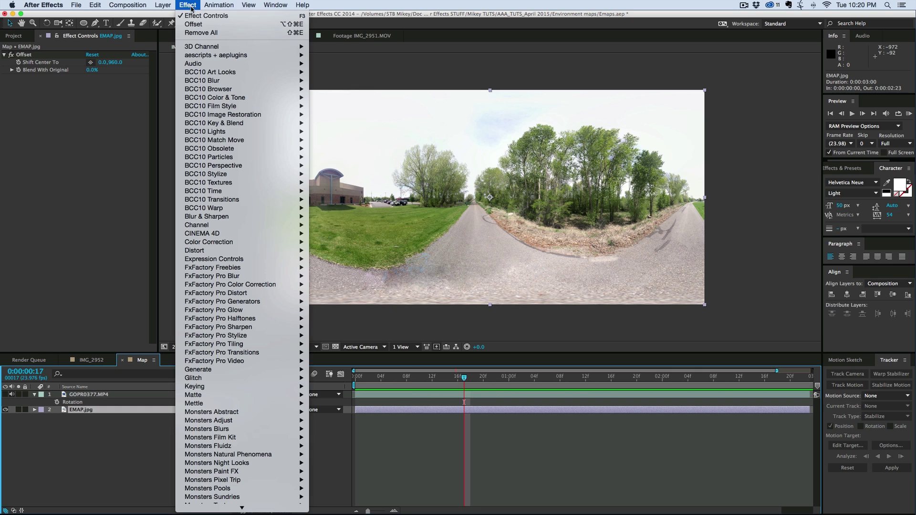
{"action": "mouse_move", "coordinate": [274, 405]}
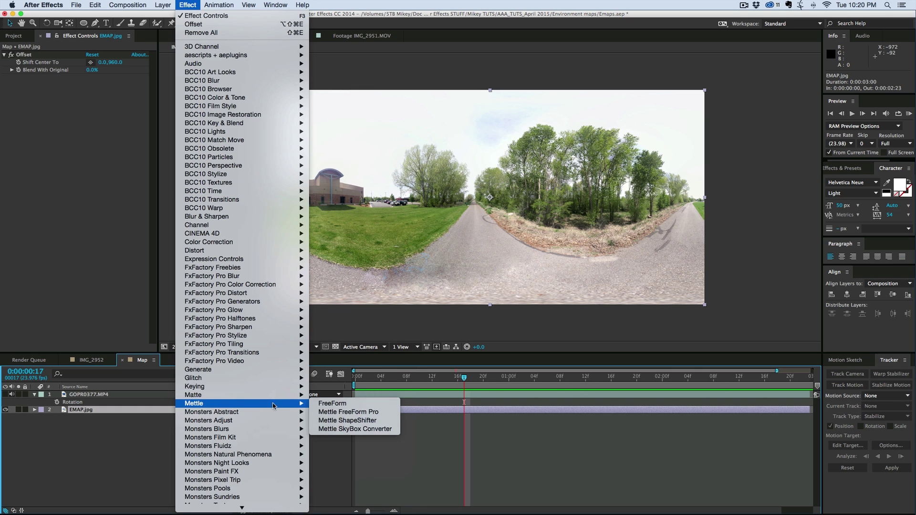
{"action": "left_click", "coordinate": [360, 429]}
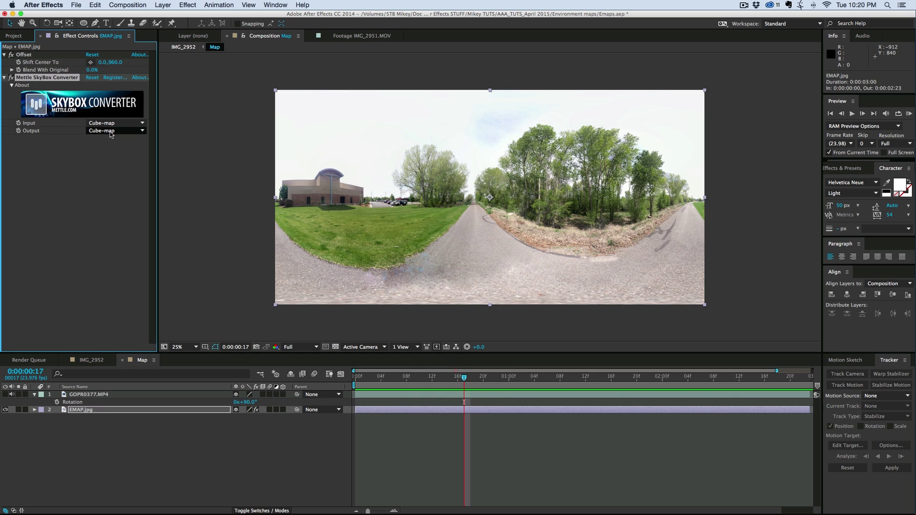
{"action": "left_click", "coordinate": [110, 131]}
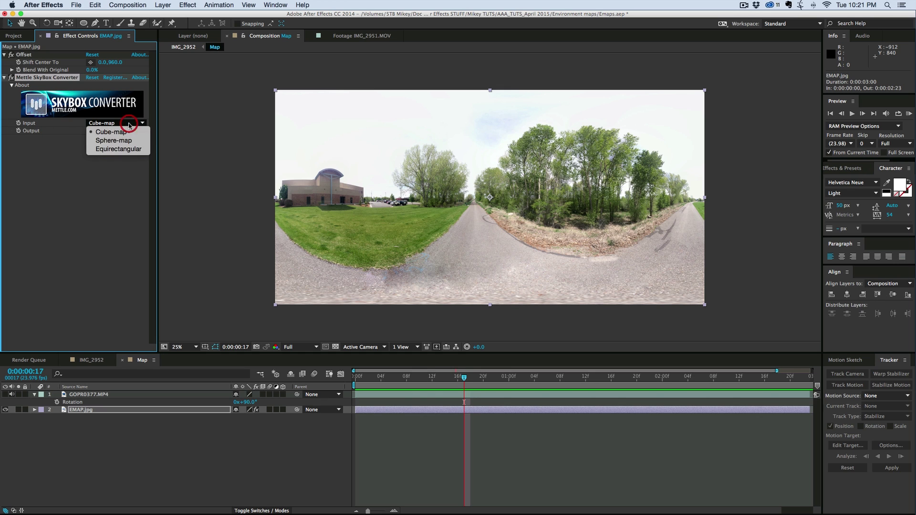
{"action": "left_click", "coordinate": [128, 150]}
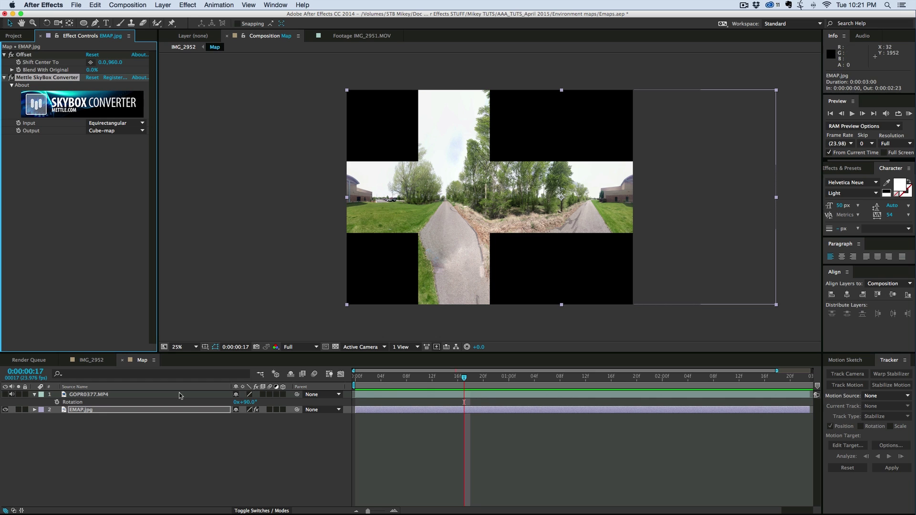
- Pre-compose the GoPro clip and EMAP.jpg into a composition named 'cube'
{"action": "left_click", "coordinate": [95, 395]}
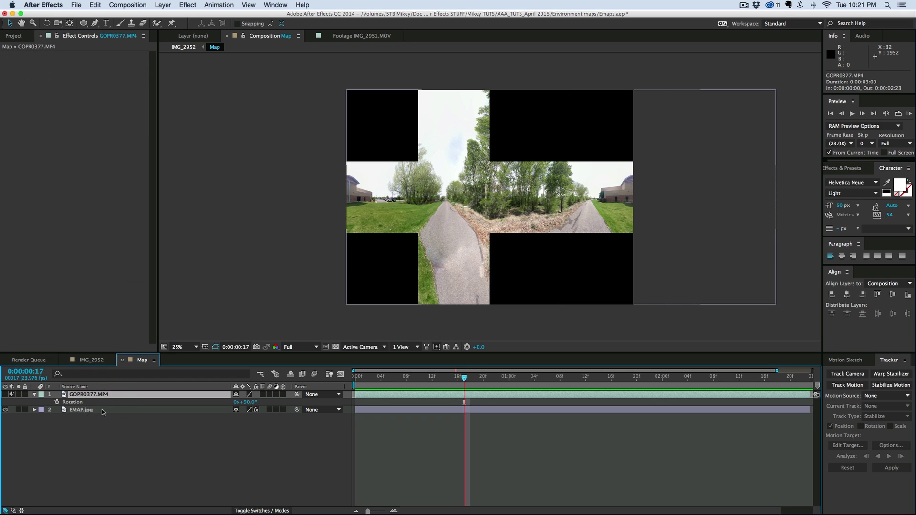
{"action": "left_click", "coordinate": [96, 409], "text": "shift"}
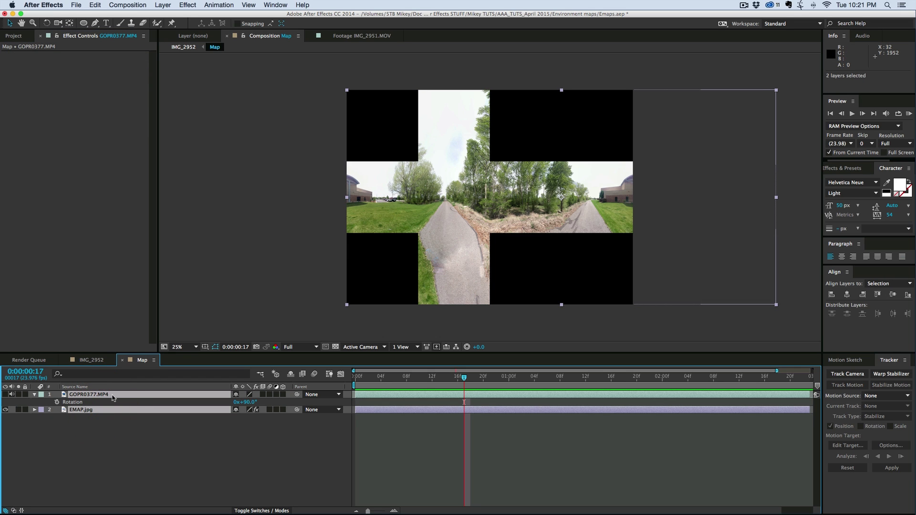
{"action": "key", "text": "super+shift+c"}
{"action": "type", "text": "cube"}
{"action": "key", "text": "Return"}
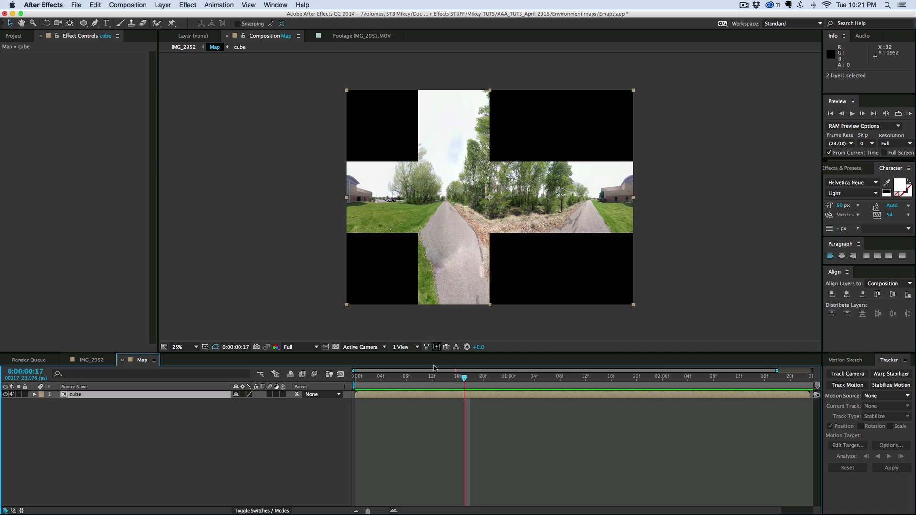
- Inside cube, unhide the GoPro clip and place it at roughly 47.5% scale over the centre road face
{"action": "double_click", "coordinate": [400, 396]}
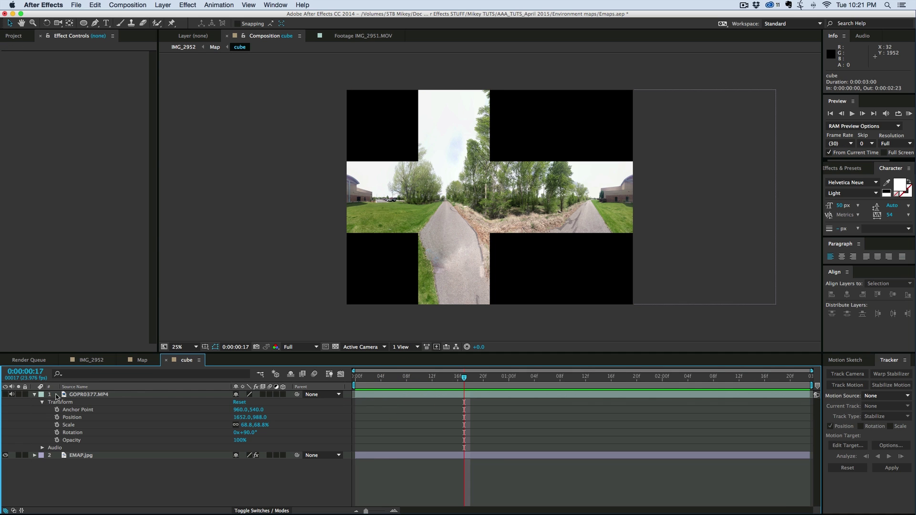
{"action": "left_click", "coordinate": [6, 395]}
{"action": "left_click_drag", "start_coordinate": [555, 187], "coordinate": [598, 187]}
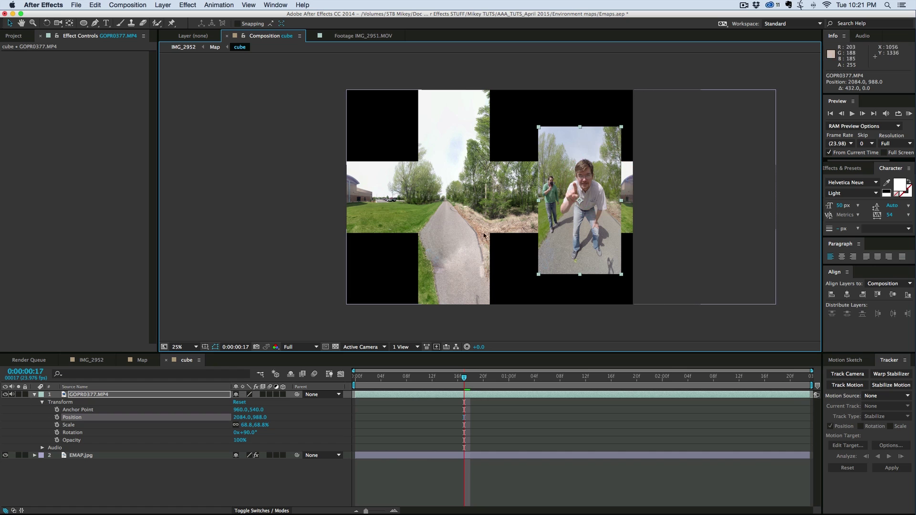
{"action": "left_click_drag", "start_coordinate": [621, 130], "coordinate": [613, 142]}
{"action": "left_click_drag", "start_coordinate": [594, 188], "coordinate": [457, 185]}
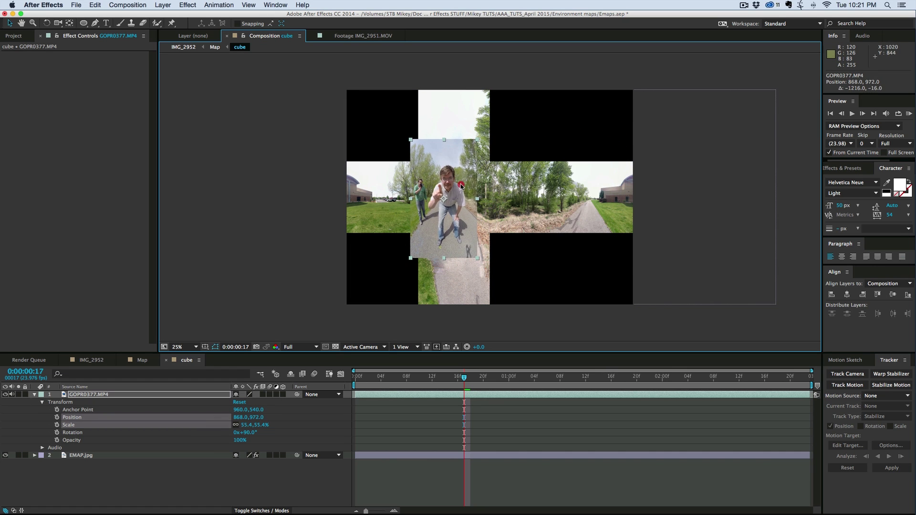
{"action": "left_click_drag", "start_coordinate": [477, 139], "coordinate": [470, 154]}
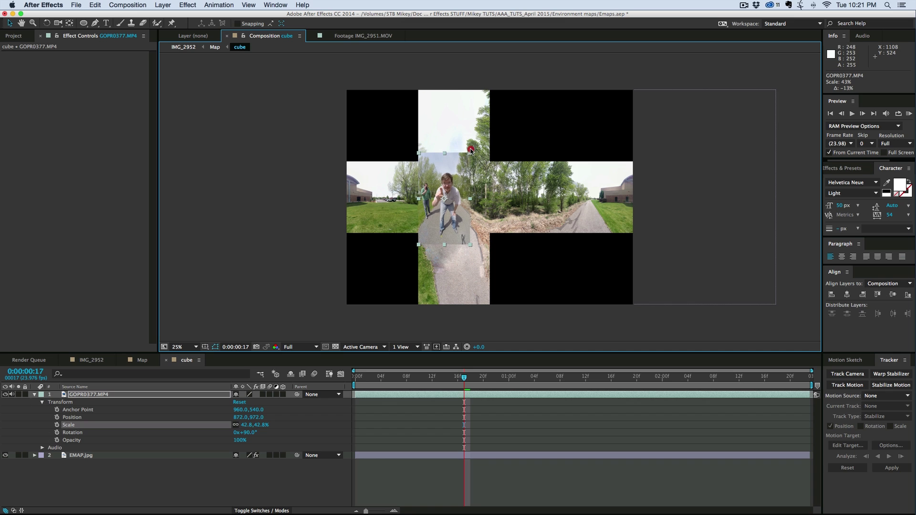
{"action": "mouse_move", "coordinate": [451, 186]}
{"action": "left_mouse_down"}
{"action": "mouse_move", "coordinate": [457, 191]}
{"action": "mouse_move", "coordinate": [458, 177]}
{"action": "left_mouse_up"}
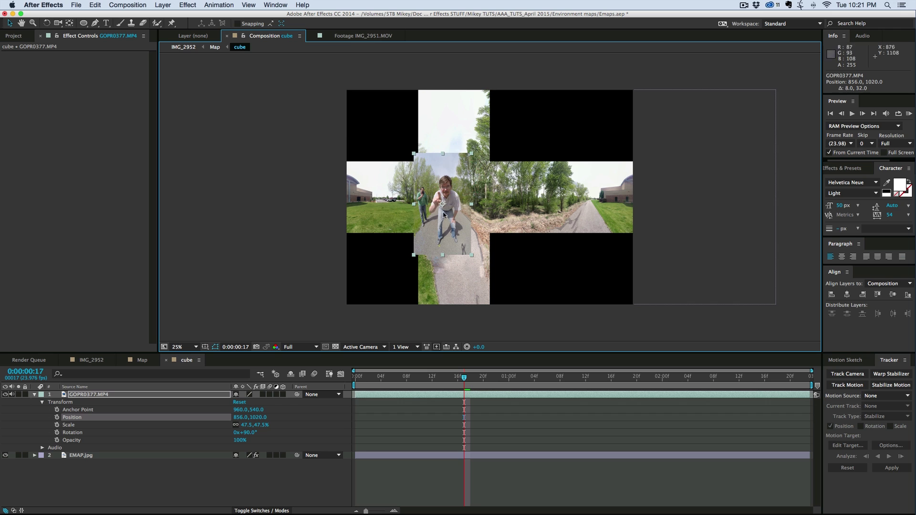
{"action": "left_click", "coordinate": [139, 360]}
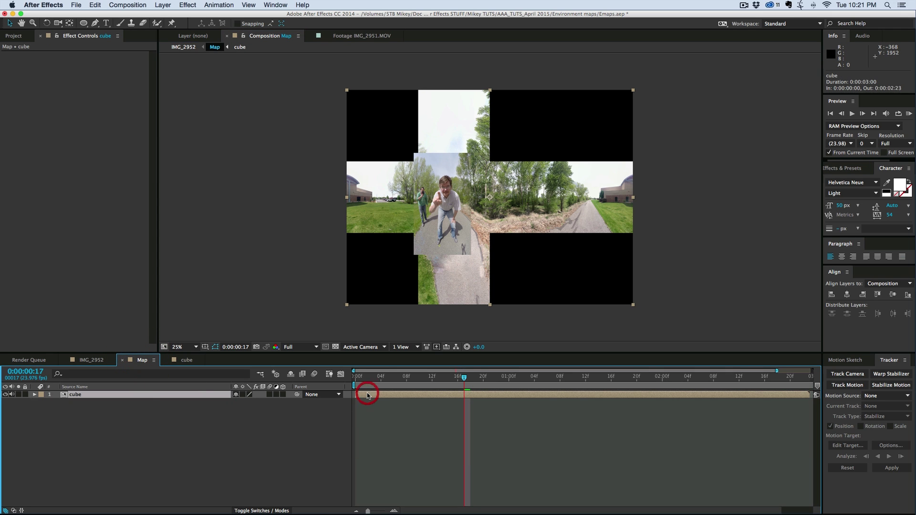
- Apply Mettle SkyBox Converter to the cube layer with Output set to Equirectangular
{"action": "left_click", "coordinate": [188, 5]}
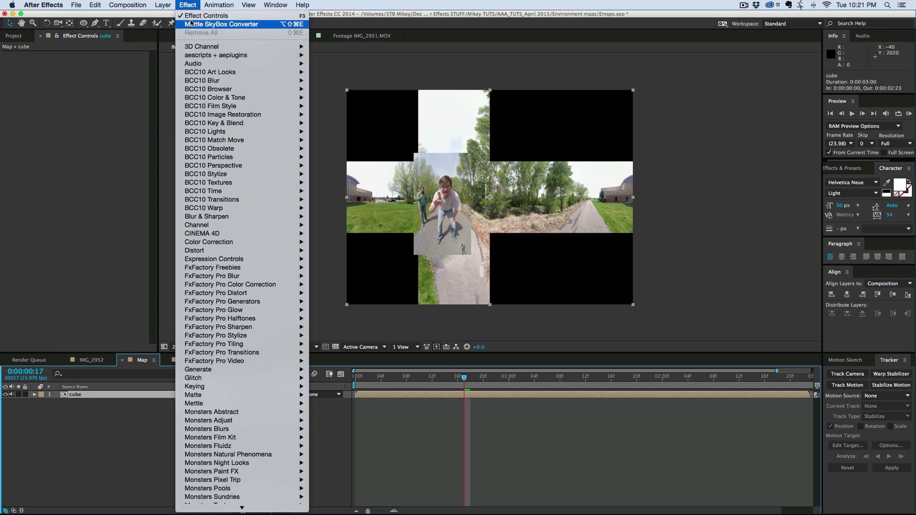
{"action": "left_click", "coordinate": [224, 29]}
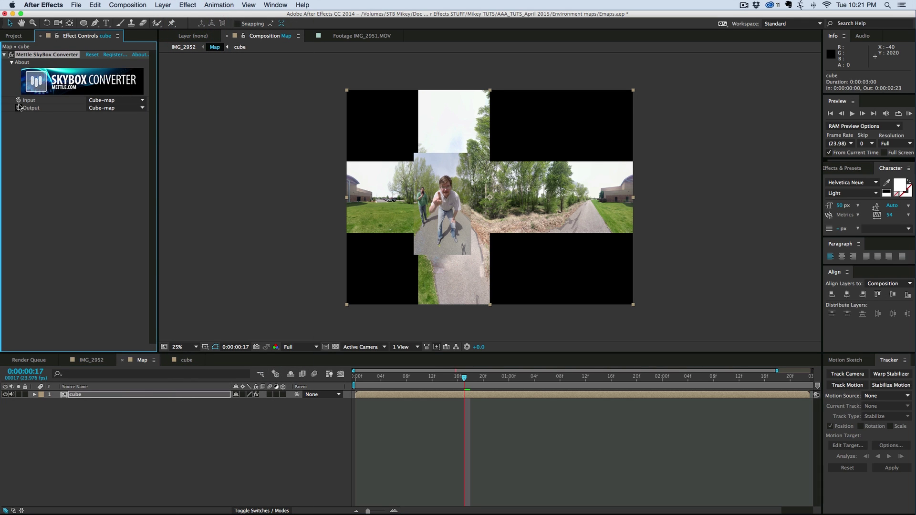
{"action": "left_click", "coordinate": [107, 108]}
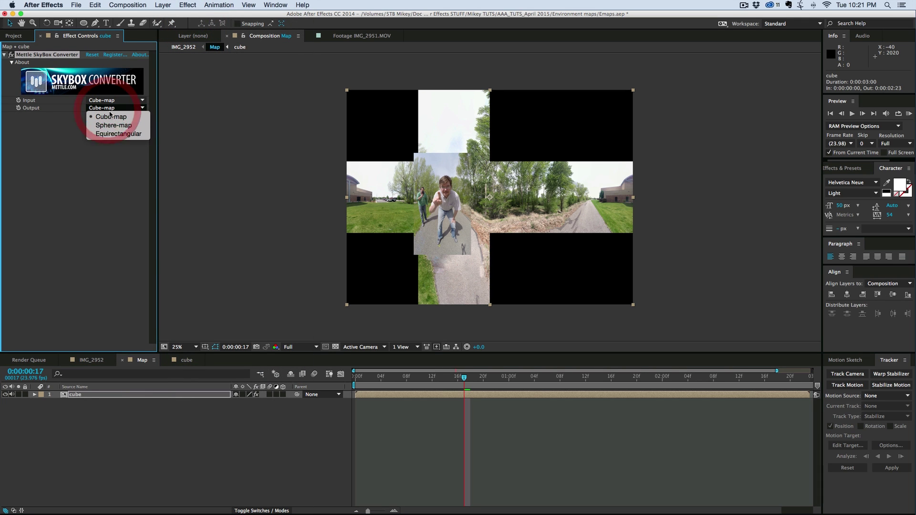
{"action": "left_click", "coordinate": [112, 134]}
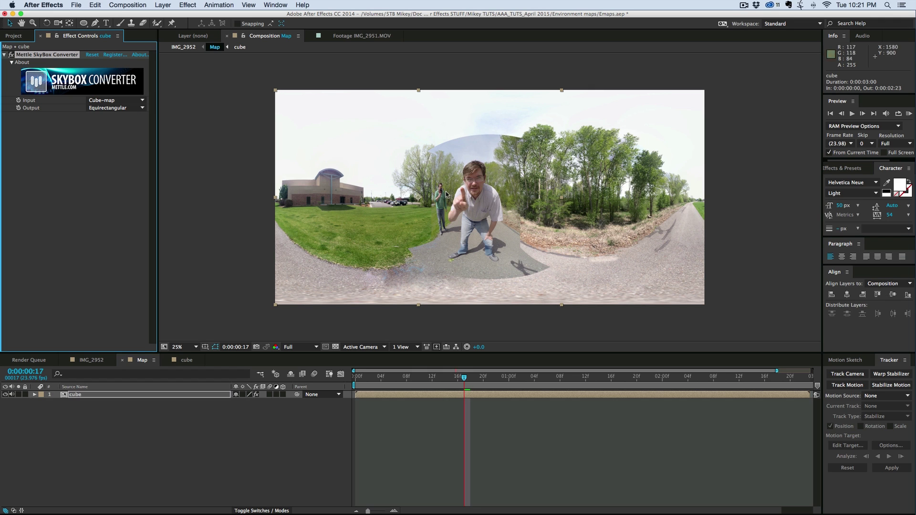
- Move the EMAP.jpg layer out of cube into Map, placed below the cube layer
{"action": "double_click", "coordinate": [101, 394]}
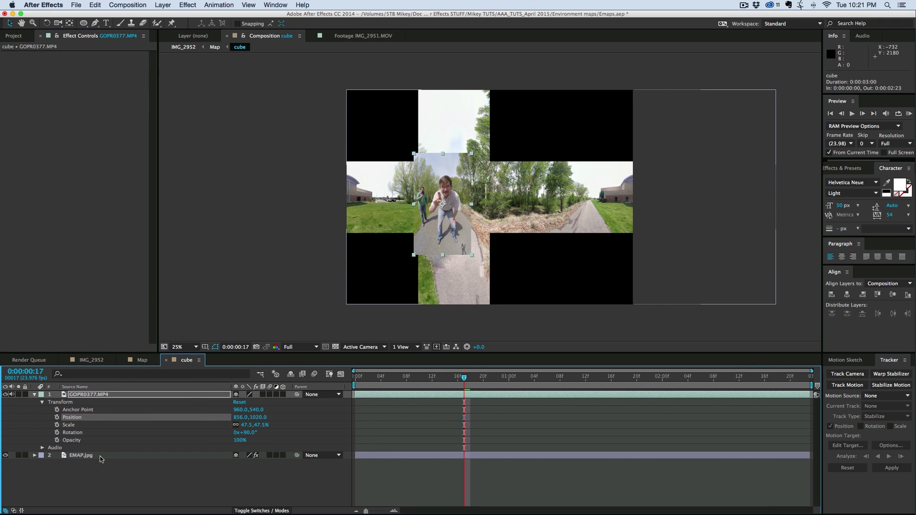
{"action": "left_click", "coordinate": [122, 456]}
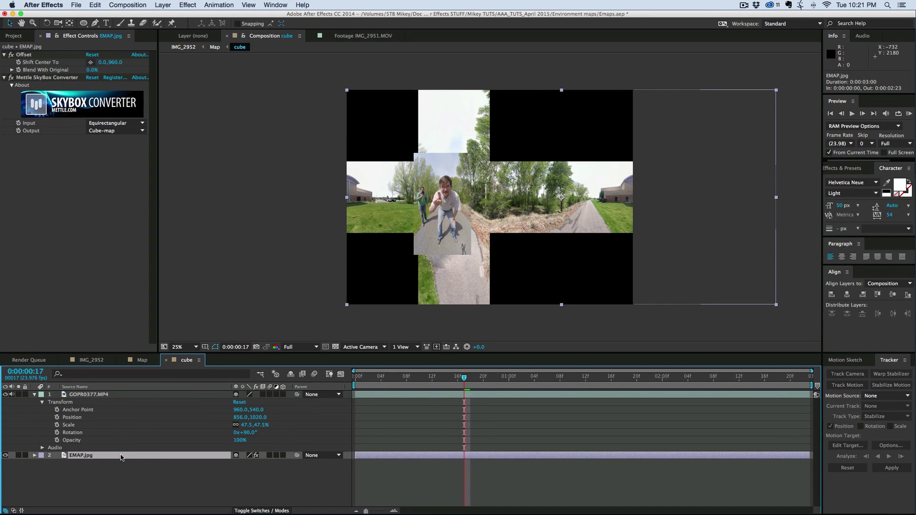
{"action": "key", "text": "super+x"}
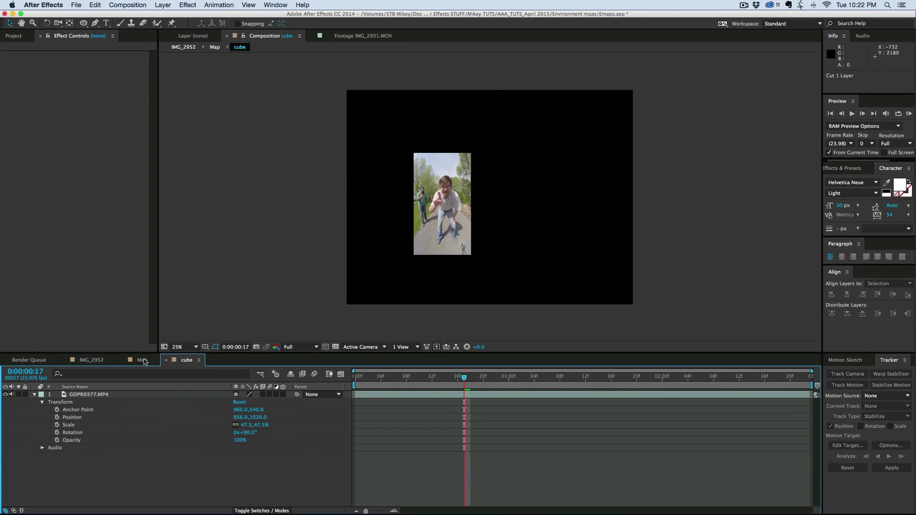
{"action": "left_click", "coordinate": [142, 361]}
{"action": "key", "text": "super+v"}
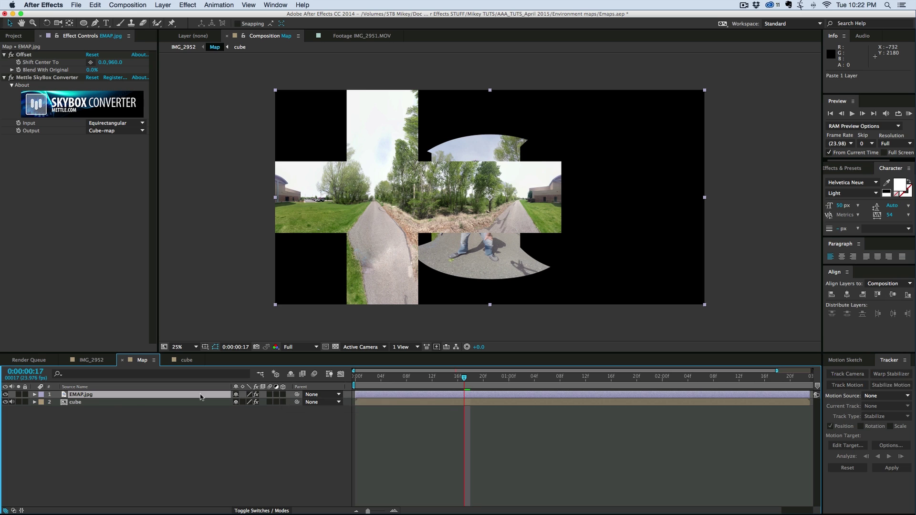
{"action": "left_click_drag", "start_coordinate": [119, 396], "coordinate": [117, 409]}
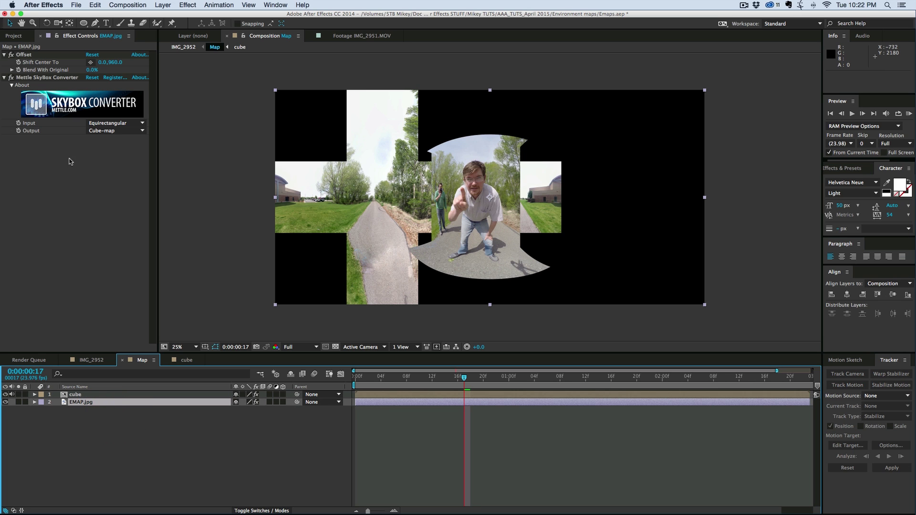
- Delete the map's SkyBox Converter effect and open the cube composition
{"action": "left_click", "coordinate": [25, 78]}
{"action": "key", "text": "Delete"}
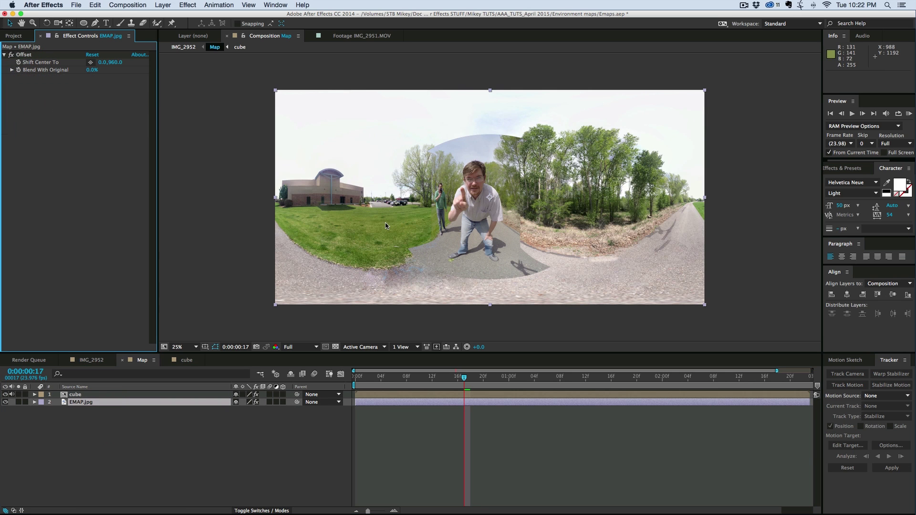
{"action": "double_click", "coordinate": [361, 393]}
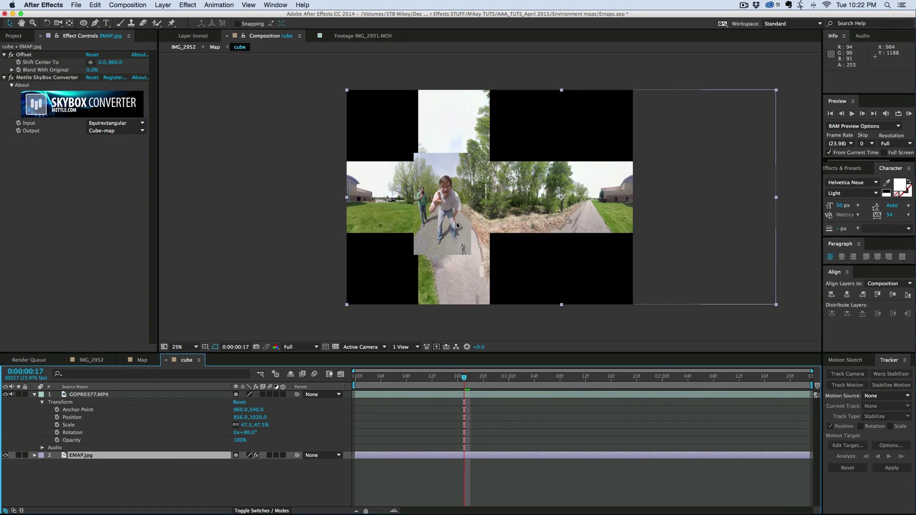
{"action": "scroll", "coordinate": [465, 231], "scroll_direction": "up", "scroll_amount": 4}
- Scale the GoPro clip to 56.5, 46.5% over the centre face and scrub to review
{"action": "key", "text": "v"}
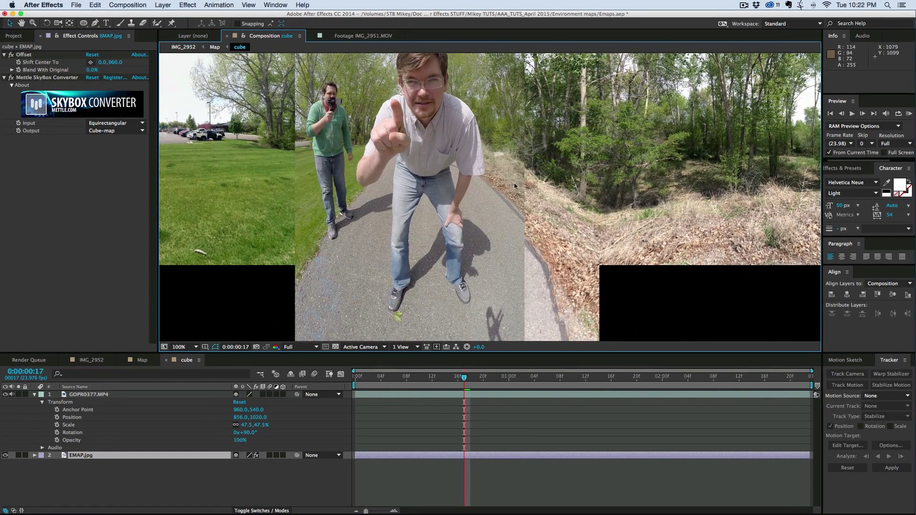
{"action": "key", "text": "comma"}
{"action": "key", "text": "comma"}
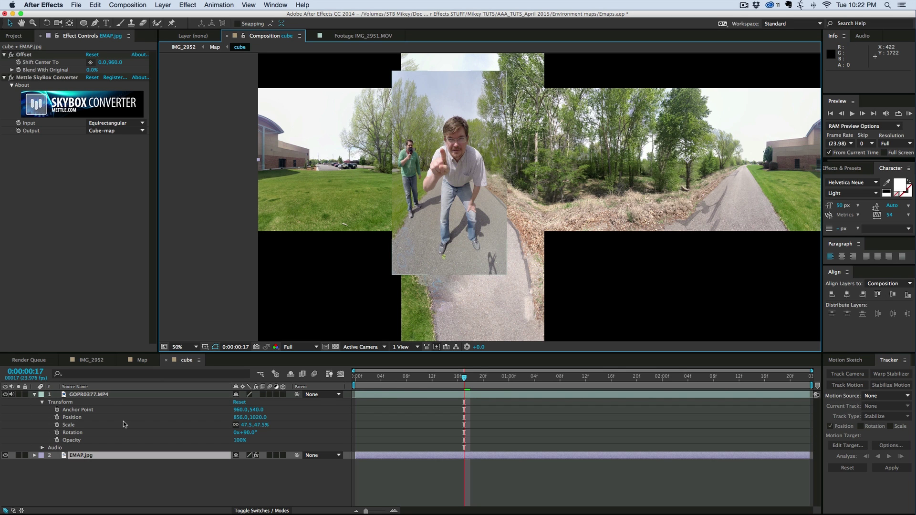
{"action": "left_click", "coordinate": [107, 396]}
{"action": "key", "text": "s"}
{"action": "left_click_drag", "start_coordinate": [247, 401], "coordinate": [249, 401]}
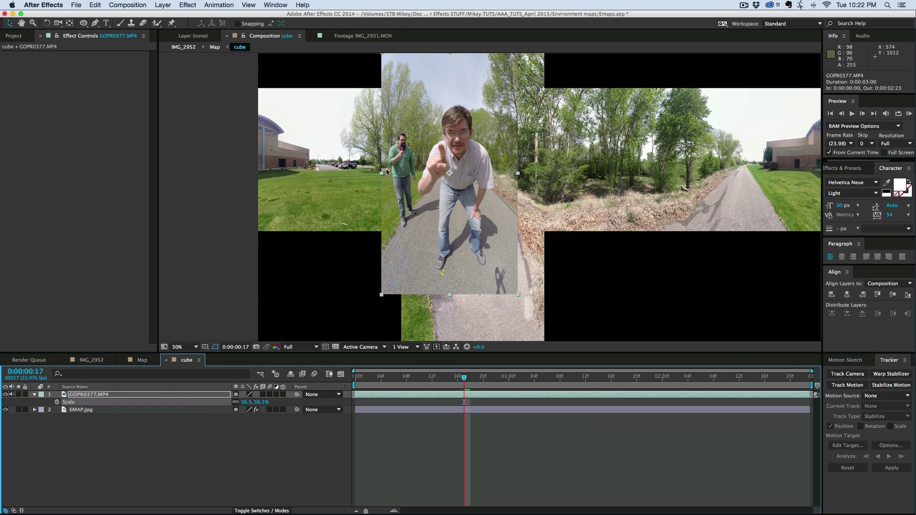
{"action": "left_click_drag", "start_coordinate": [383, 174], "coordinate": [394, 175]}
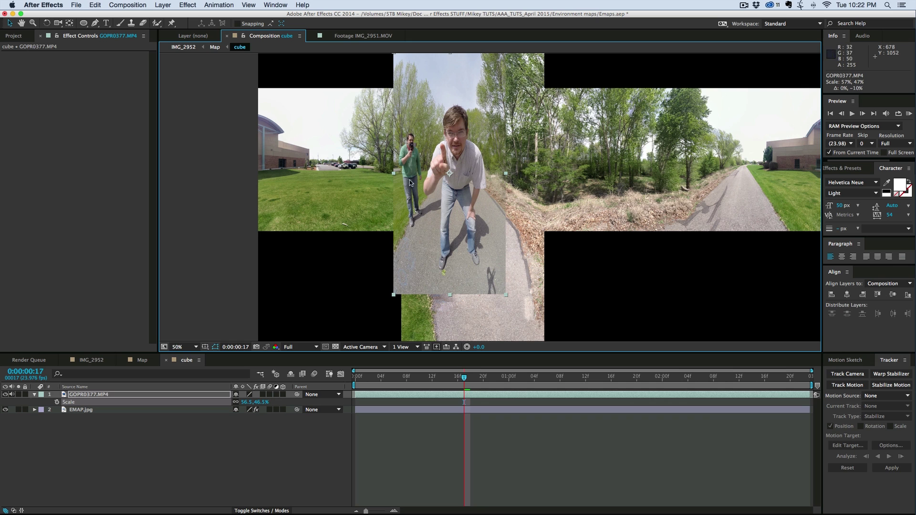
{"action": "left_click", "coordinate": [358, 385]}
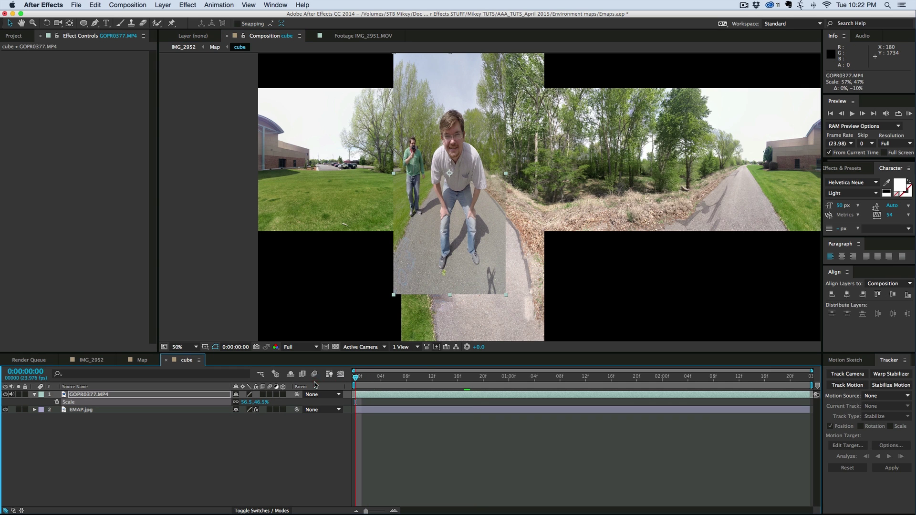
{"action": "left_click_drag", "start_coordinate": [380, 378], "coordinate": [358, 387]}
- Draw a closed Pen-tool mask around the man on the GoPro clip
{"action": "left_click", "coordinate": [95, 23]}
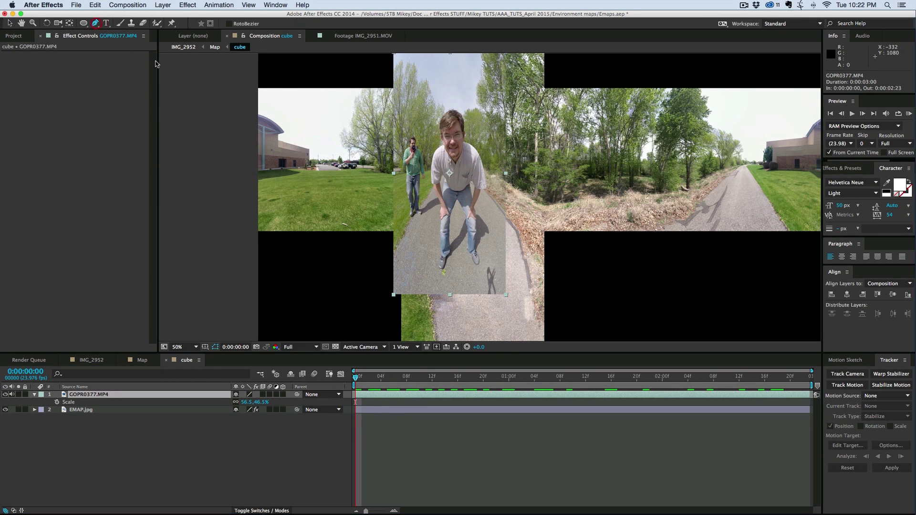
{"action": "left_click", "coordinate": [458, 285]}
{"action": "left_click", "coordinate": [429, 268]}
{"action": "left_click", "coordinate": [429, 223]}
{"action": "left_click", "coordinate": [426, 199]}
{"action": "left_click", "coordinate": [428, 150]}
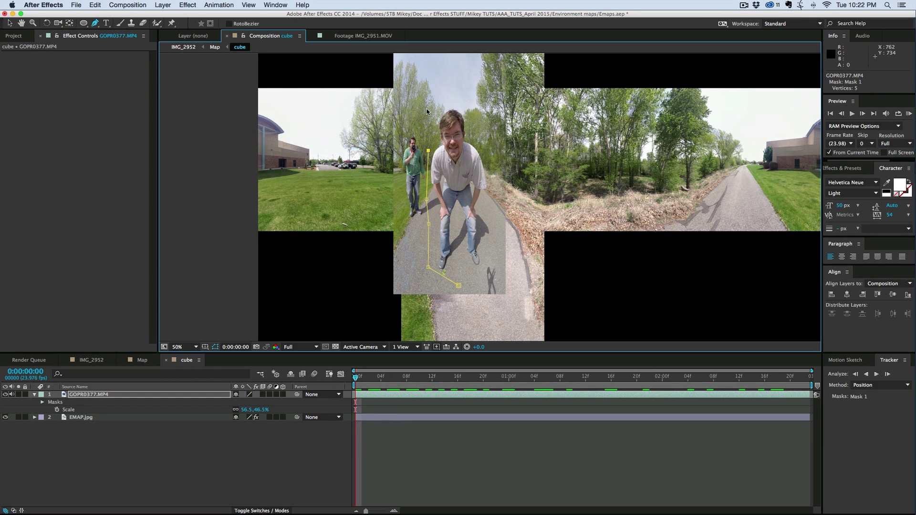
{"action": "left_click", "coordinate": [426, 108]}
{"action": "left_click", "coordinate": [456, 92]}
{"action": "left_click", "coordinate": [476, 105]}
{"action": "left_click", "coordinate": [499, 194]}
{"action": "left_click", "coordinate": [496, 286]}
{"action": "left_click", "coordinate": [459, 285]}
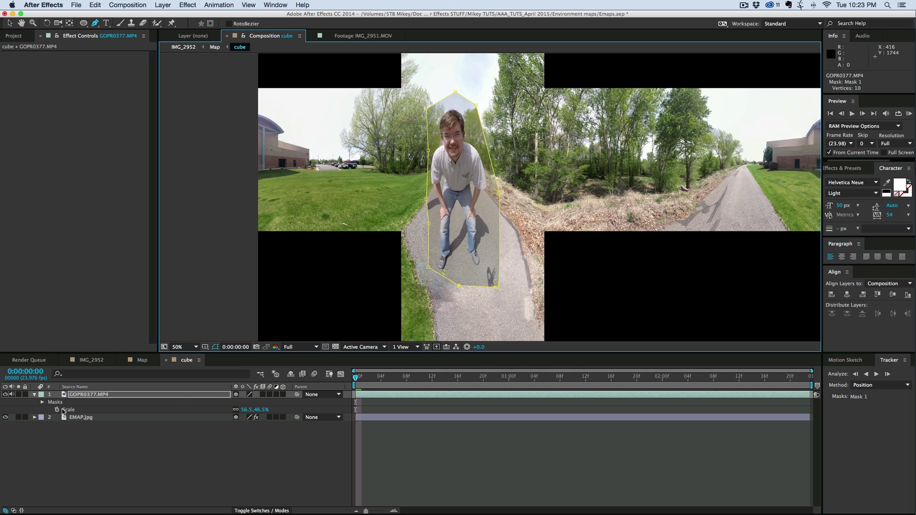
- Keyframe Mask 1's path and pull a point out around the reaching arm
{"action": "left_click", "coordinate": [43, 402]}
{"action": "left_click", "coordinate": [50, 409]}
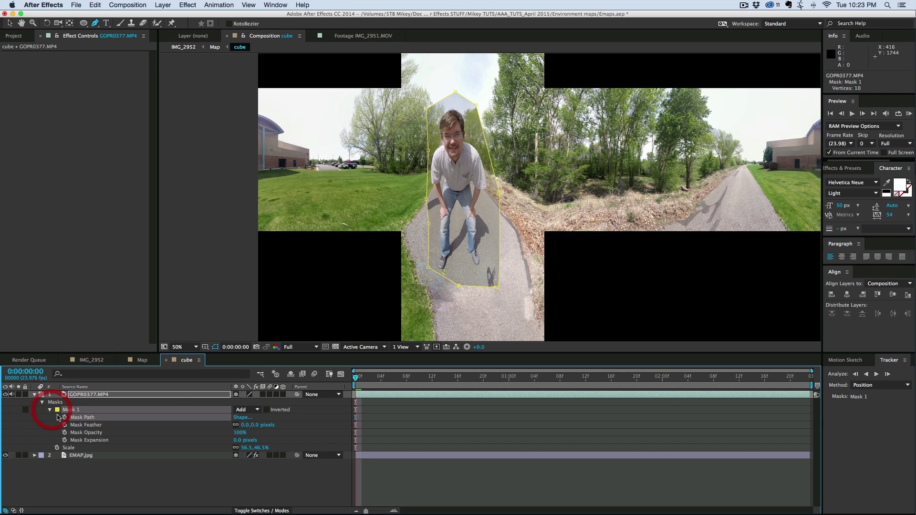
{"action": "key", "text": "space"}
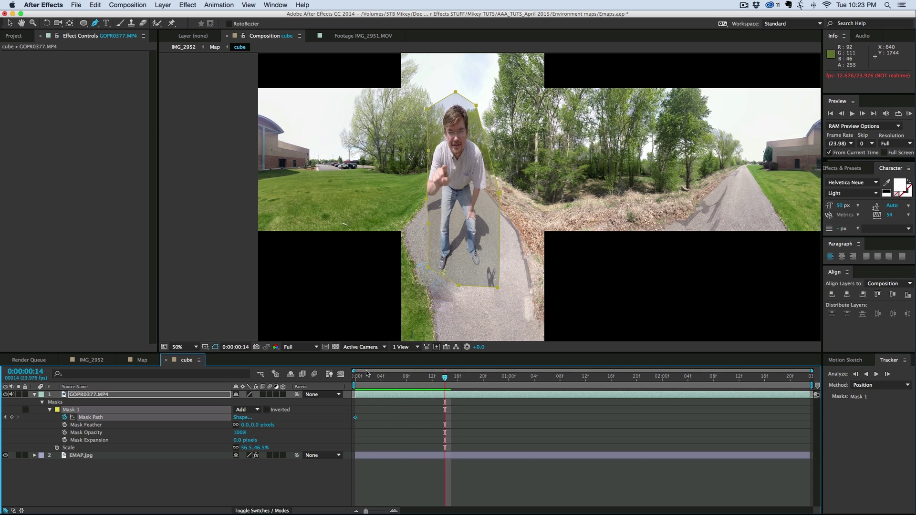
{"action": "left_click", "coordinate": [12, 417]}
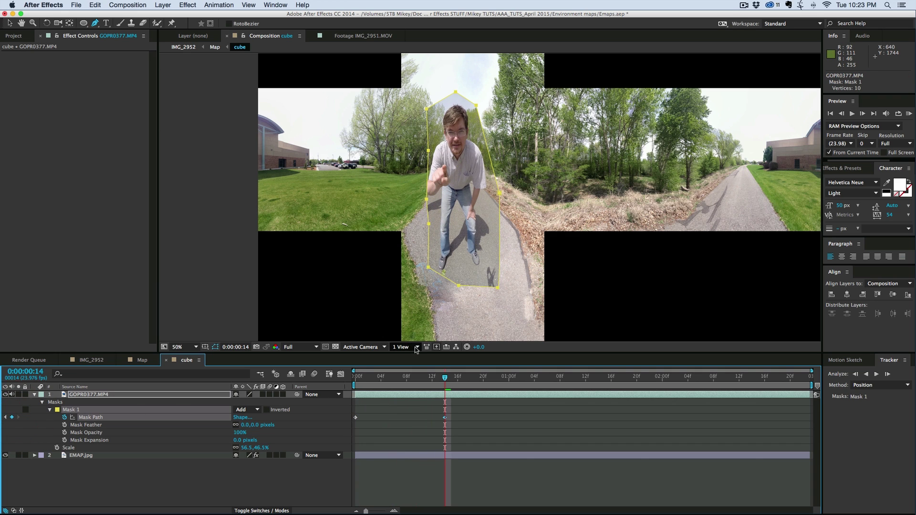
{"action": "key", "text": "space"}
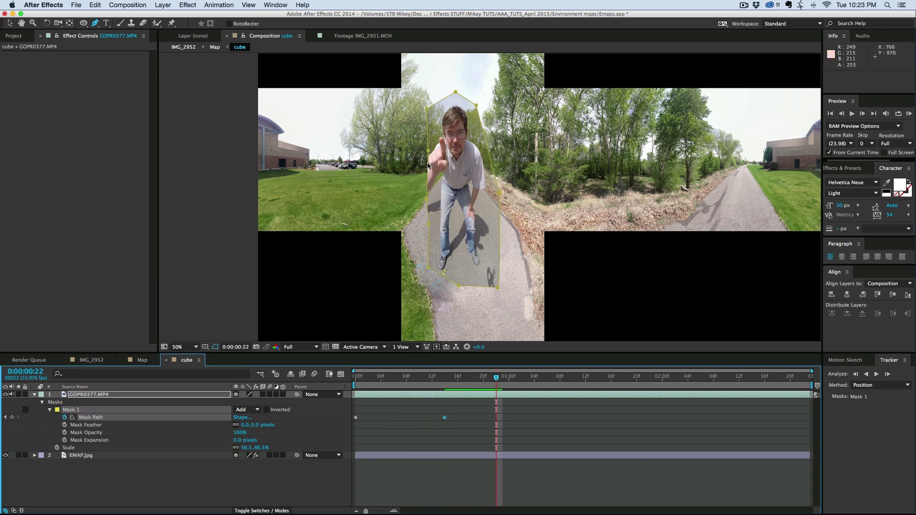
{"action": "left_click", "coordinate": [427, 200]}
{"action": "key", "text": "super+z"}
{"action": "key", "text": "v"}
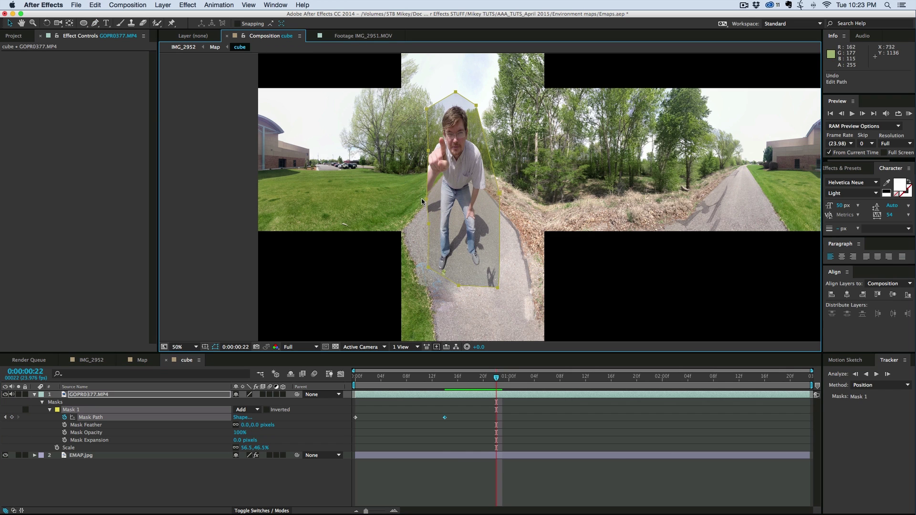
{"action": "left_click_drag", "start_coordinate": [423, 198], "coordinate": [417, 199]}
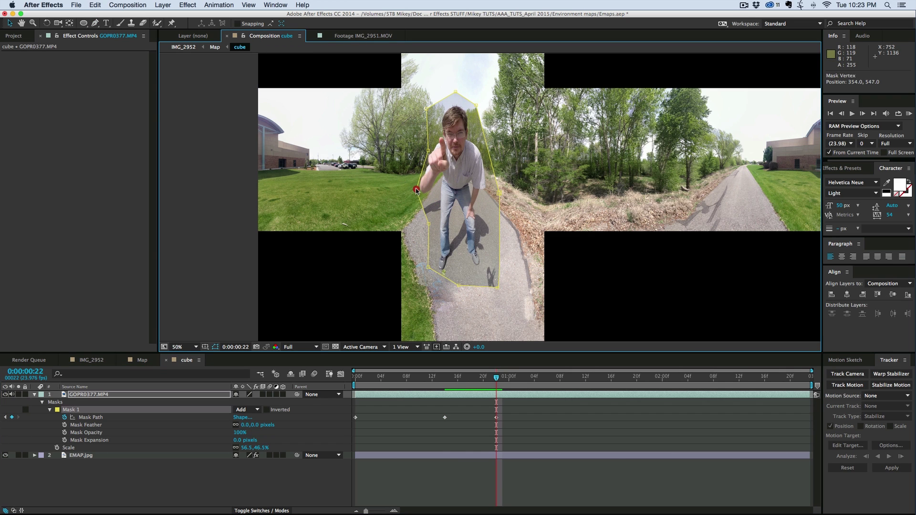
- Step frames to 0:00:02:10 reshaping the mask along the arm, then feather its edge
{"action": "key", "text": "Page_Down"}
{"action": "key", "text": "Page_Down"}
{"action": "key", "text": "Page_Down"}
{"action": "key", "text": "Page_Down"}
{"action": "key", "text": "Page_Down"}
{"action": "key", "text": "Page_Down"}
{"action": "left_click_drag", "start_coordinate": [415, 188], "coordinate": [412, 181]}
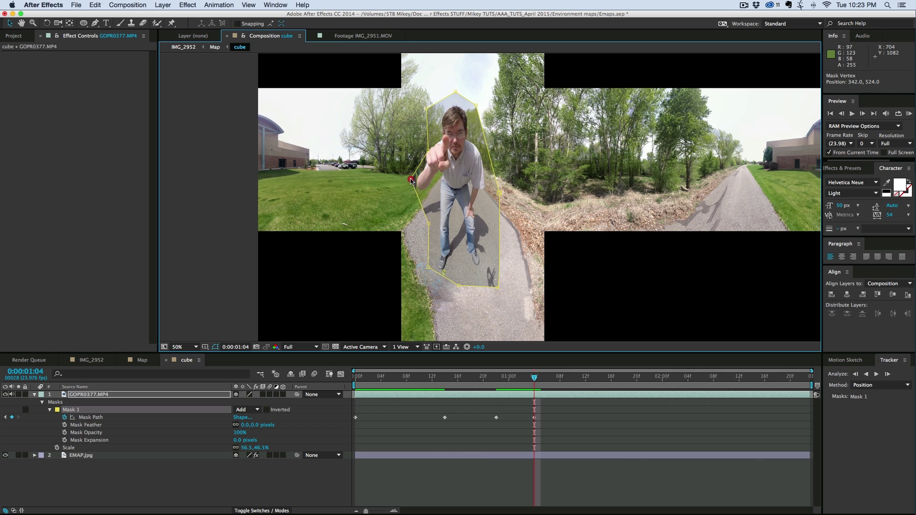
{"action": "key", "text": "Page_Down"}
{"action": "key", "text": "Page_Down"}
{"action": "key", "text": "Page_Down"}
{"action": "key", "text": "Page_Down"}
{"action": "key", "text": "Page_Down"}
{"action": "key", "text": "Page_Down"}
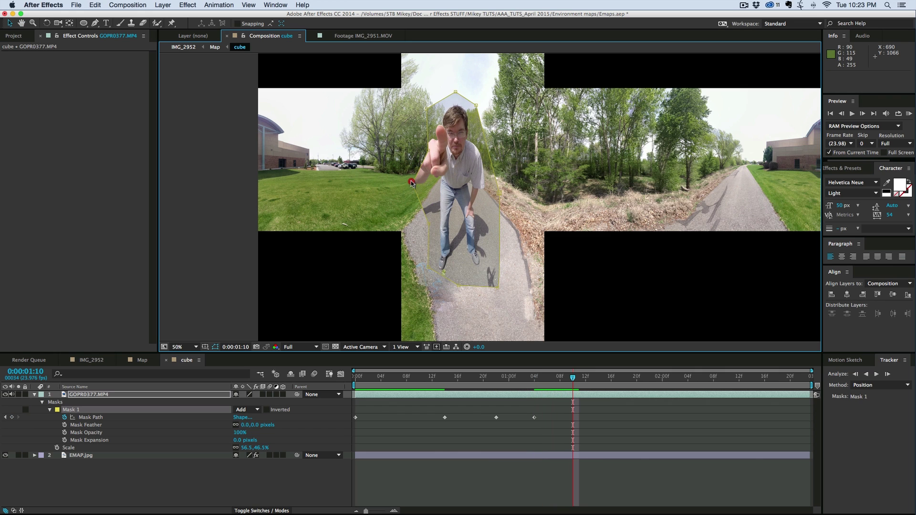
{"action": "left_click_drag", "start_coordinate": [412, 185], "coordinate": [423, 148]}
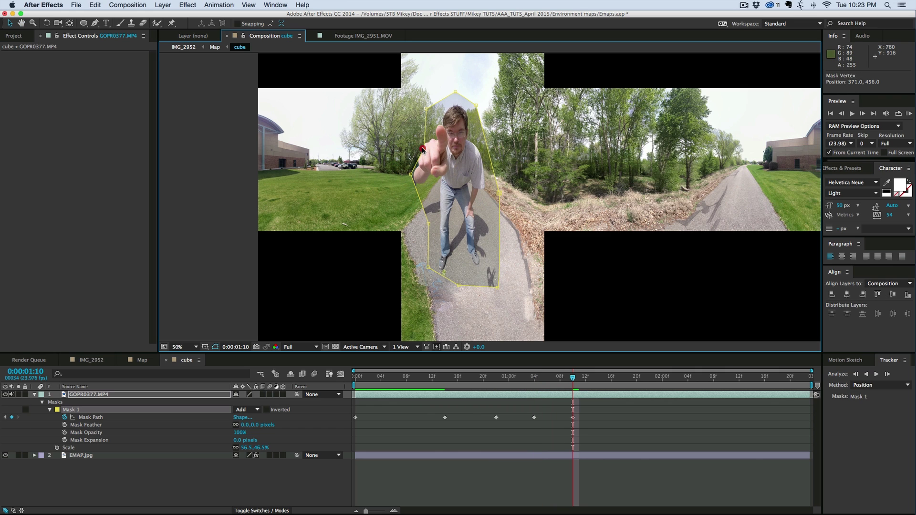
{"action": "key", "text": "Page_Down"}
{"action": "key", "text": "Page_Down"}
{"action": "key", "text": "Page_Down"}
{"action": "key", "text": "Page_Down"}
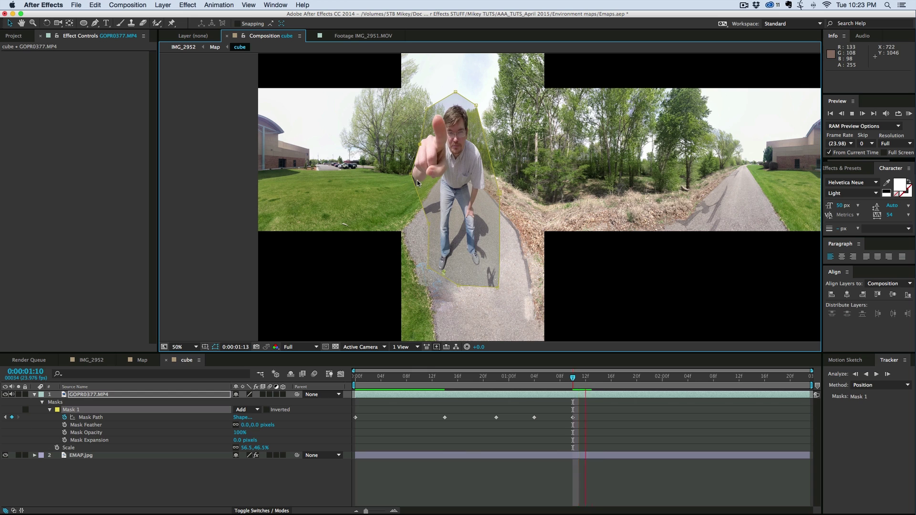
{"action": "left_click_drag", "start_coordinate": [420, 145], "coordinate": [410, 173]}
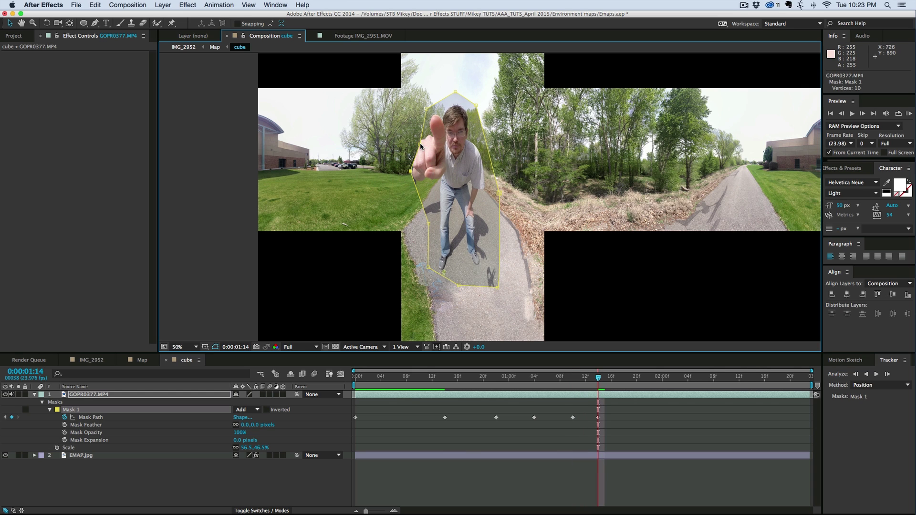
{"action": "left_click_drag", "start_coordinate": [420, 145], "coordinate": [429, 227]}
{"action": "key", "text": "Page_Down"}
{"action": "key", "text": "Page_Down"}
{"action": "key", "text": "Page_Down"}
{"action": "key", "text": "Page_Down"}
{"action": "key", "text": "Page_Down"}
{"action": "key", "text": "Page_Down"}
{"action": "key", "text": "Page_Down"}
{"action": "key", "text": "Page_Down"}
{"action": "key", "text": "Page_Down"}
{"action": "key", "text": "Page_Down"}
{"action": "key", "text": "Page_Down"}
{"action": "key", "text": "Page_Down"}
{"action": "key", "text": "Page_Down"}
{"action": "key", "text": "Page_Down"}
{"action": "key", "text": "Page_Down"}
{"action": "key", "text": "Page_Down"}
{"action": "key", "text": "Page_Down"}
{"action": "key", "text": "Page_Down"}
{"action": "key", "text": "Page_Down"}
{"action": "key", "text": "Page_Down"}
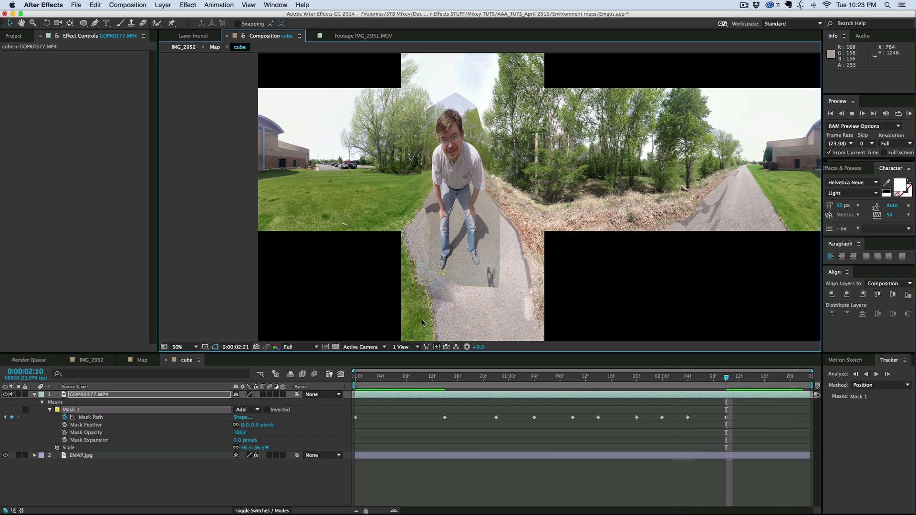
{"action": "key", "text": "Page_Down"}
{"action": "key", "text": "Page_Down"}
{"action": "key", "text": "Page_Down"}
{"action": "key", "text": "Page_Down"}
{"action": "key", "text": "Page_Down"}
{"action": "key", "text": "Page_Down"}
{"action": "key", "text": "Page_Down"}
{"action": "key", "text": "Page_Down"}
{"action": "key", "text": "Page_Down"}
{"action": "key", "text": "Page_Down"}
{"action": "key", "text": "Page_Down"}
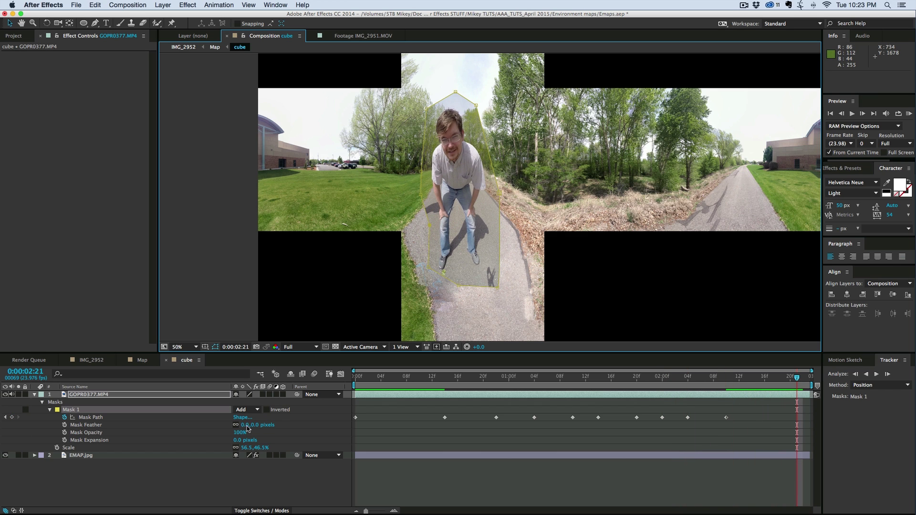
{"action": "left_click_drag", "start_coordinate": [246, 425], "coordinate": [270, 425]}
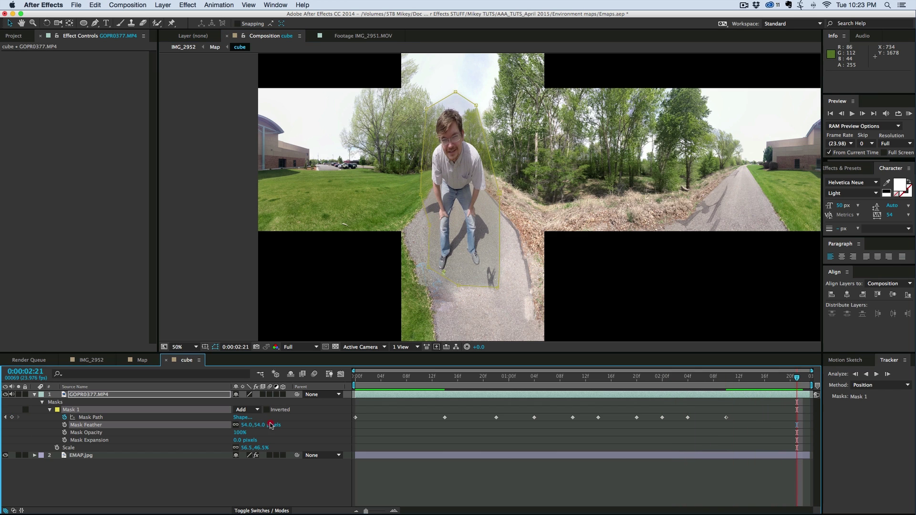
- Deselect all layers and preview the feathered, masked footage
{"action": "left_click", "coordinate": [438, 485]}
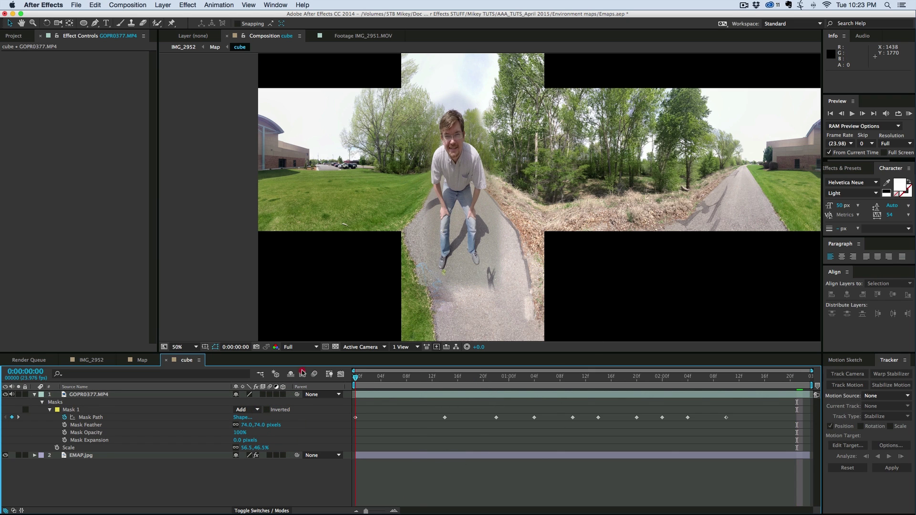
{"action": "key", "text": "space"}
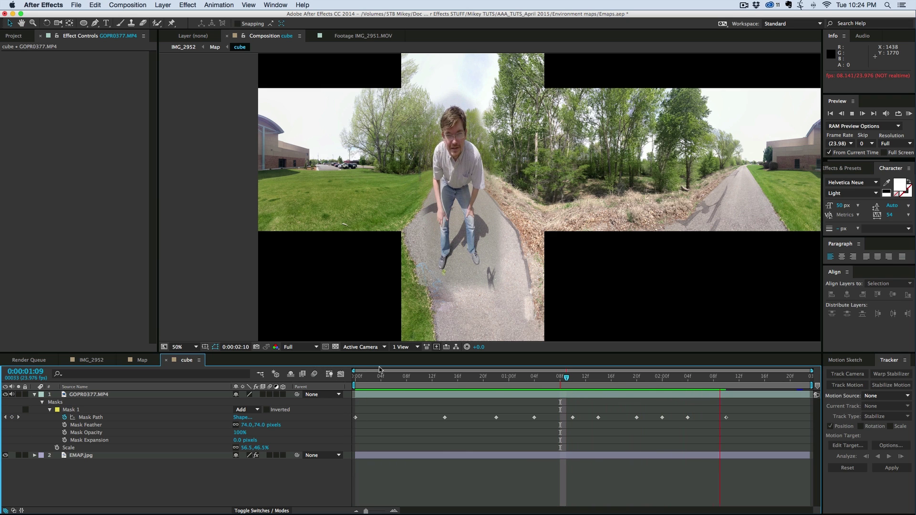
{"action": "key", "text": "space"}
- Check the cut-out in cube with the map layer hidden, ending in the Map comp
{"action": "left_click", "coordinate": [142, 361]}
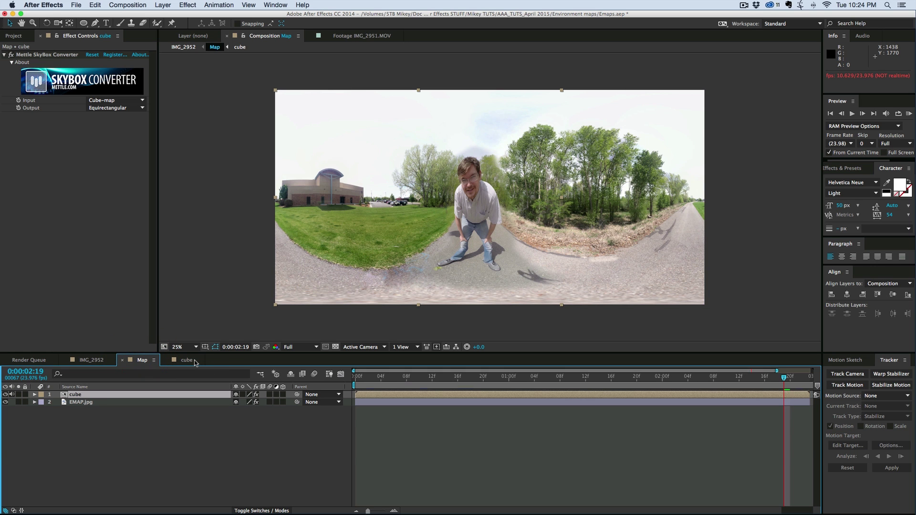
{"action": "left_click", "coordinate": [195, 361]}
{"action": "left_click", "coordinate": [5, 455]}
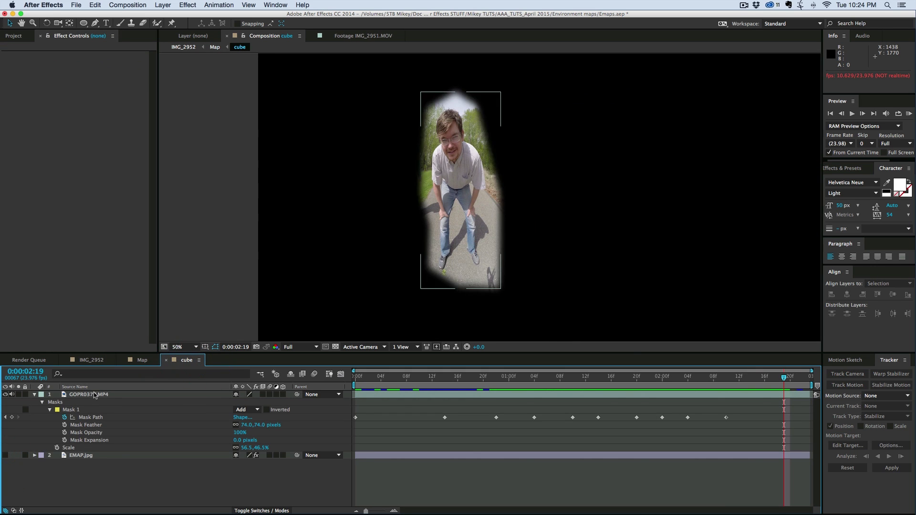
{"action": "left_click", "coordinate": [142, 360]}
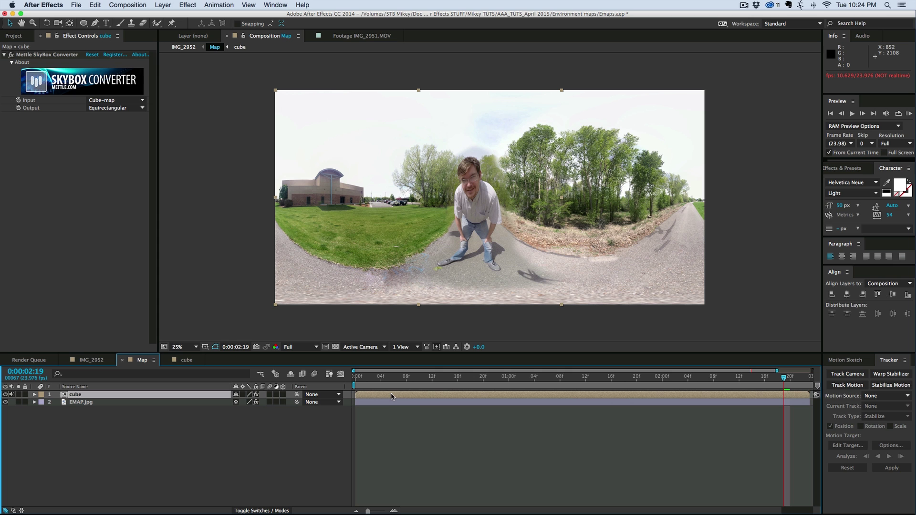
{"action": "left_click", "coordinate": [162, 5]}
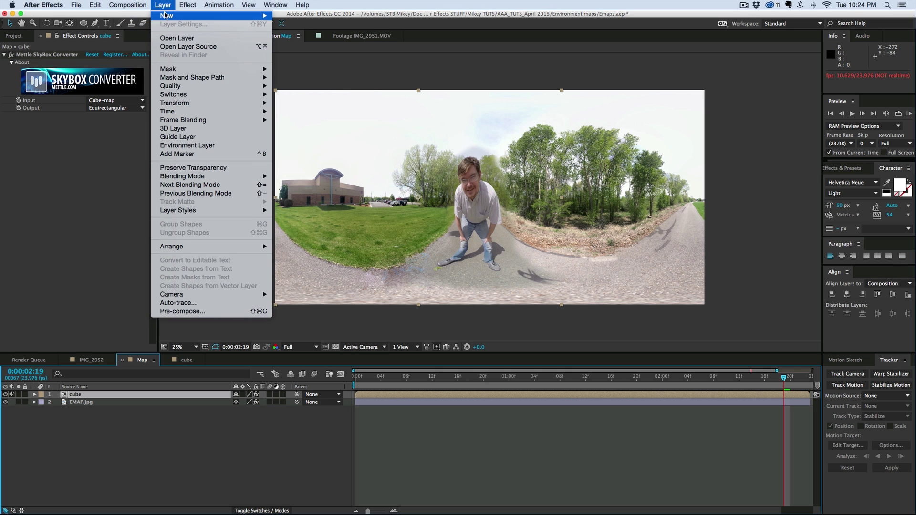
- Add a new adjustment layer to the Map comp and apply Curves, bowing the curve down
{"action": "mouse_move", "coordinate": [229, 16]}
{"action": "left_click", "coordinate": [327, 69]}
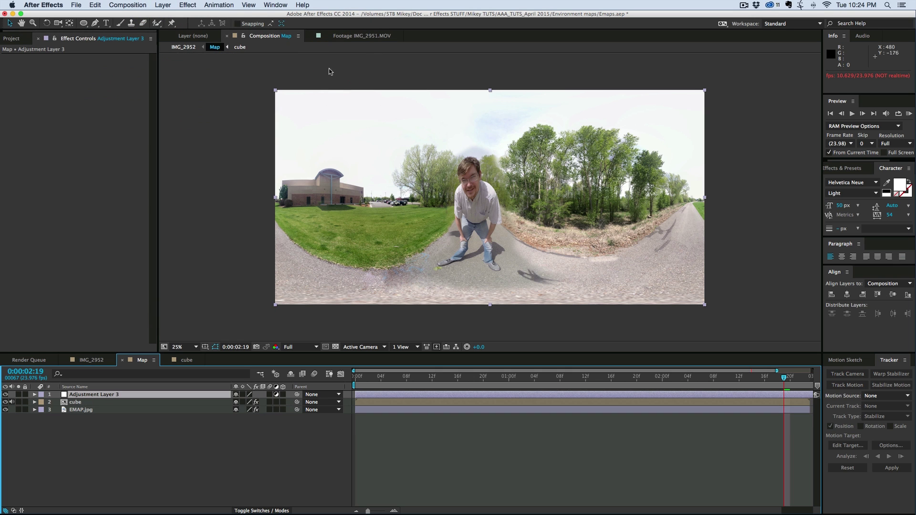
{"action": "left_click", "coordinate": [187, 5]}
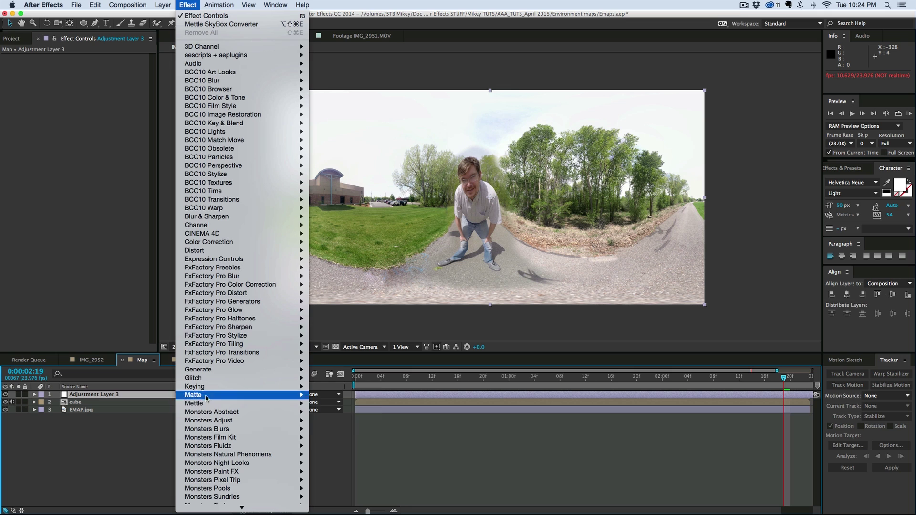
{"action": "mouse_move", "coordinate": [212, 243]}
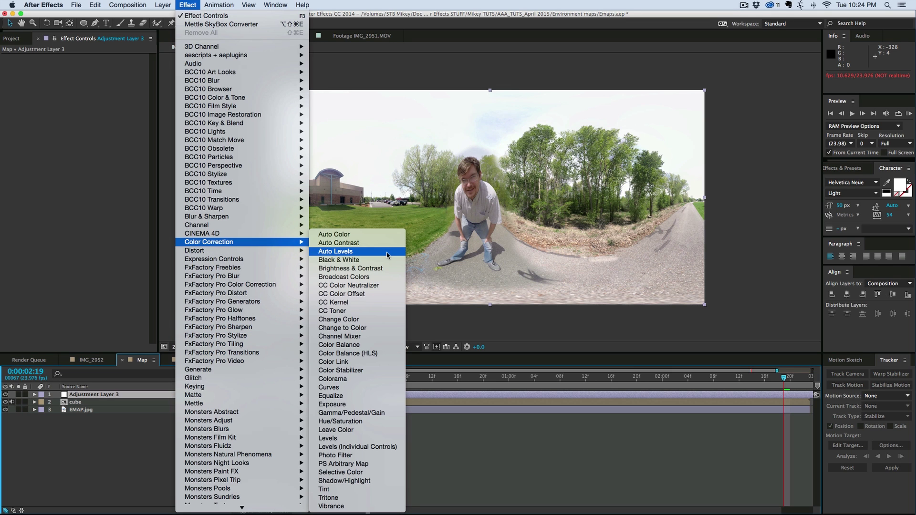
{"action": "left_click", "coordinate": [348, 388]}
{"action": "left_click_drag", "start_coordinate": [82, 160], "coordinate": [98, 139]}
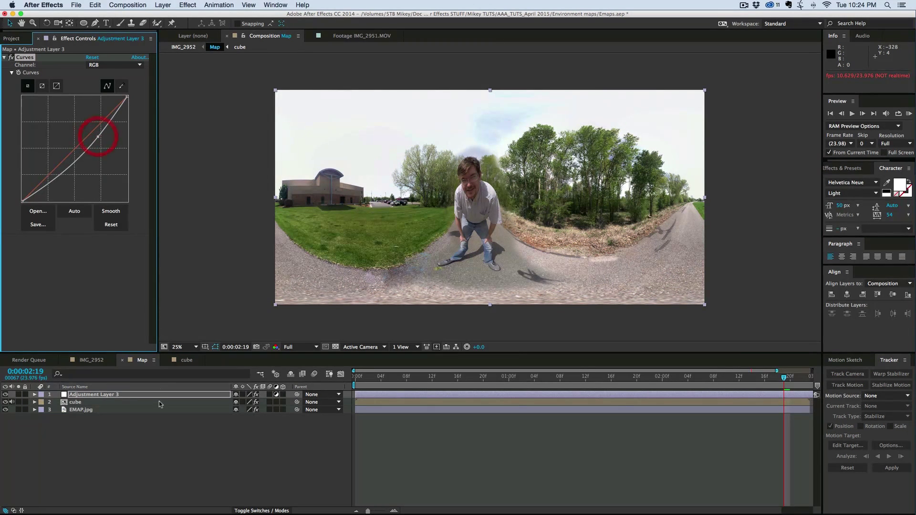
- Paste the Curves effect onto EMAP.jpg, reset its curve, and lower the highlights to tame the sky
{"action": "left_click", "coordinate": [91, 411]}
{"action": "key", "text": "cmd+v"}
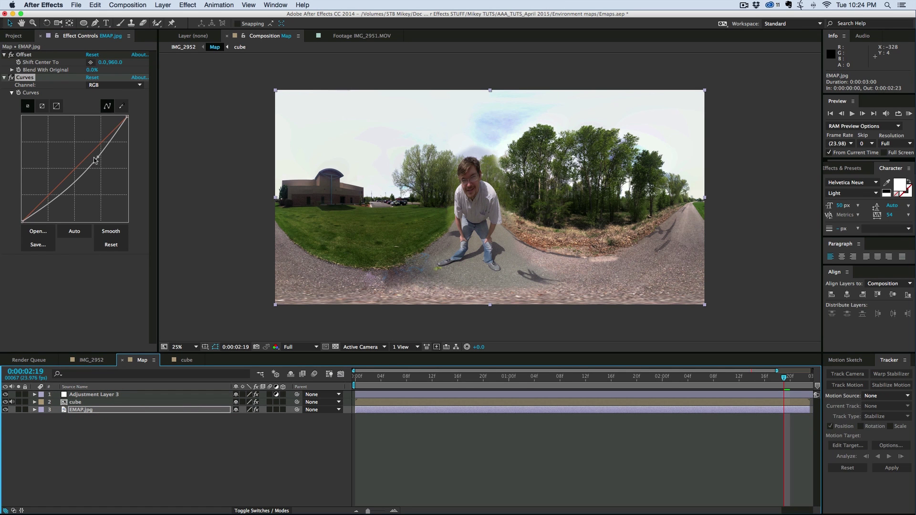
{"action": "left_click_drag", "start_coordinate": [94, 161], "coordinate": [79, 165]}
{"action": "left_click_drag", "start_coordinate": [127, 118], "coordinate": [139, 139]}
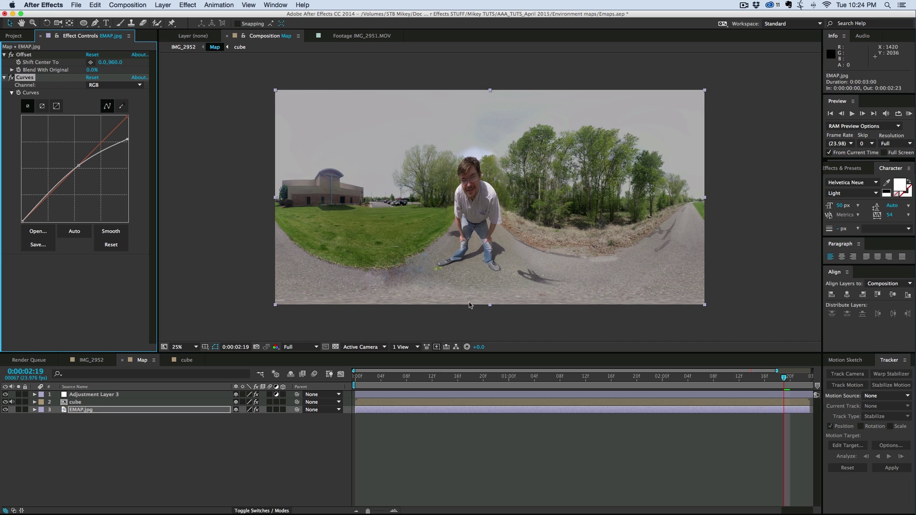
- Pull down the Blue channel's highlights in EMAP.jpg's Curves
{"action": "left_click", "coordinate": [133, 85]}
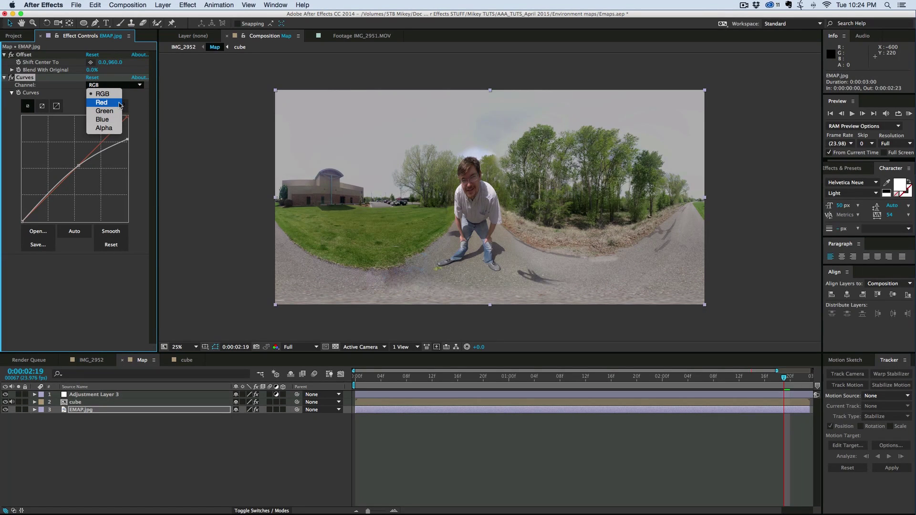
{"action": "left_click", "coordinate": [114, 119]}
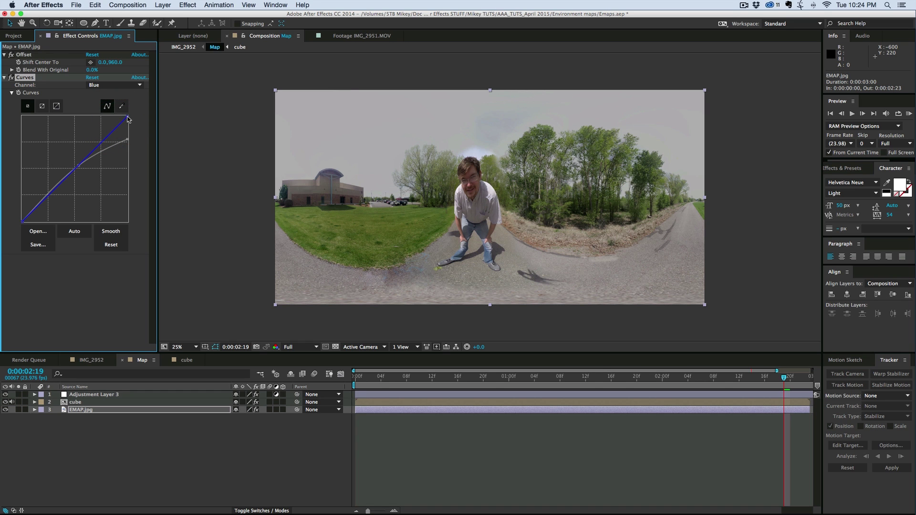
{"action": "left_click_drag", "start_coordinate": [128, 119], "coordinate": [130, 123]}
{"action": "left_click", "coordinate": [110, 415]}
- Draw a closed RotoBezier mask on EMAP.jpg around the grass and road, extending below the image
{"action": "left_click", "coordinate": [108, 409]}
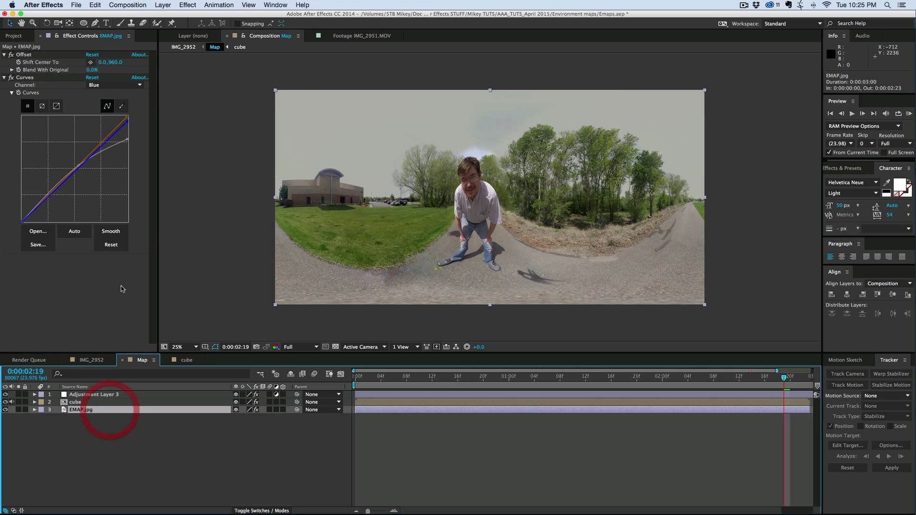
{"action": "left_click", "coordinate": [95, 23]}
{"action": "left_click", "coordinate": [268, 211]}
{"action": "left_click", "coordinate": [335, 262]}
{"action": "left_click", "coordinate": [421, 249]}
{"action": "left_click_drag", "start_coordinate": [447, 218], "coordinate": [466, 199]}
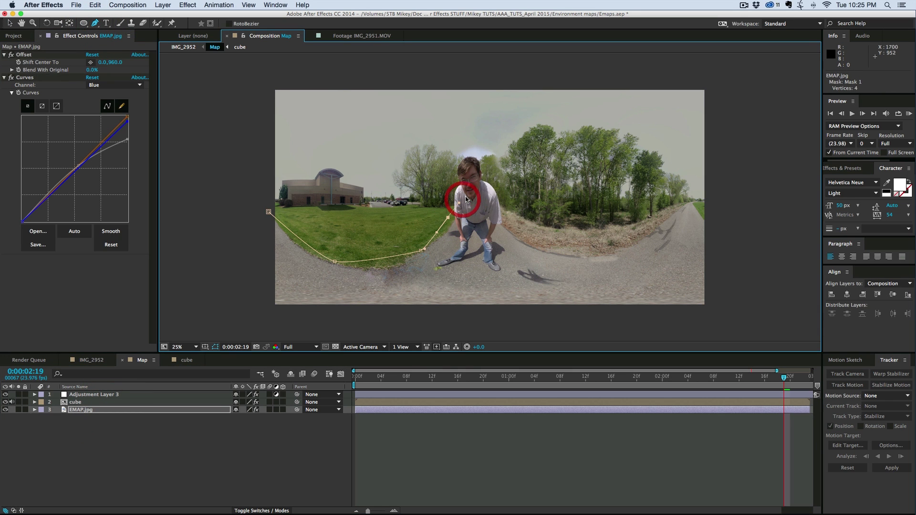
{"action": "left_click", "coordinate": [484, 206]}
{"action": "left_click", "coordinate": [506, 237]}
{"action": "left_click", "coordinate": [546, 254]}
{"action": "left_click", "coordinate": [638, 248]}
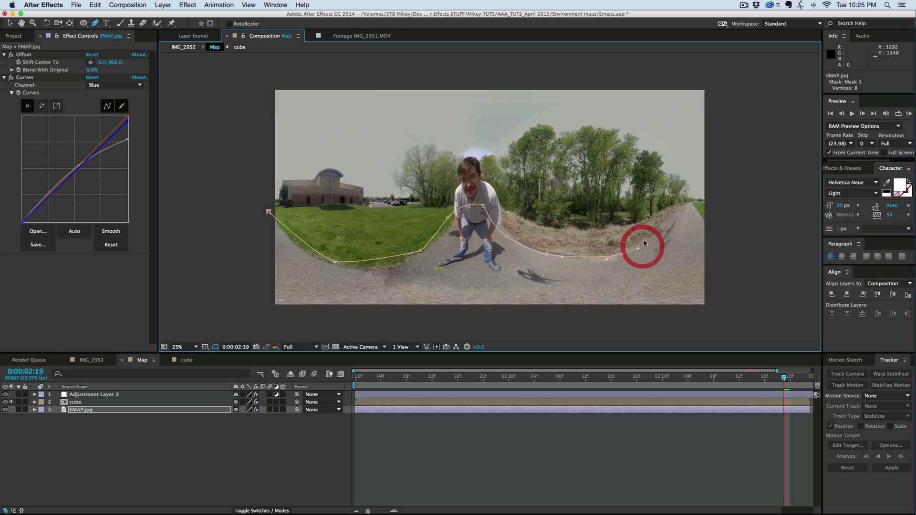
{"action": "left_click", "coordinate": [666, 220]}
{"action": "left_click", "coordinate": [689, 193]}
{"action": "left_click", "coordinate": [749, 198]}
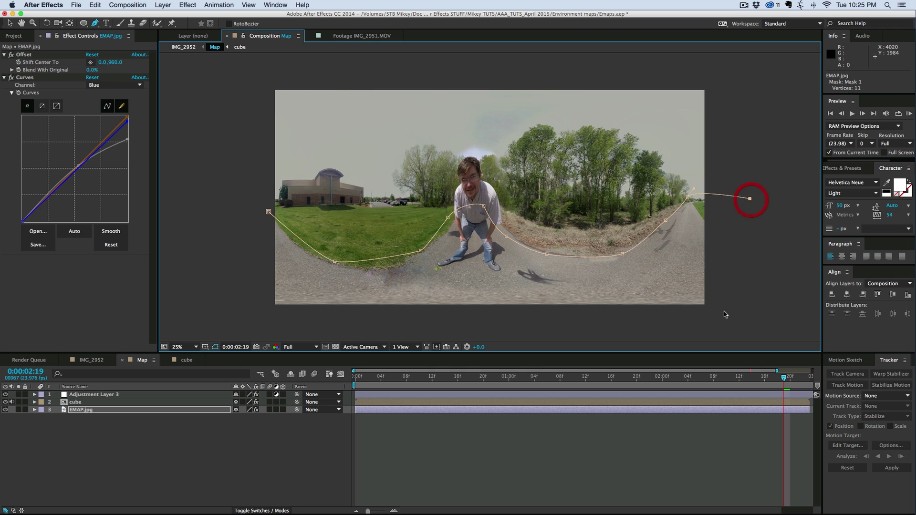
{"action": "left_click", "coordinate": [719, 328]}
{"action": "left_click", "coordinate": [240, 329]}
{"action": "left_click", "coordinate": [269, 211]}
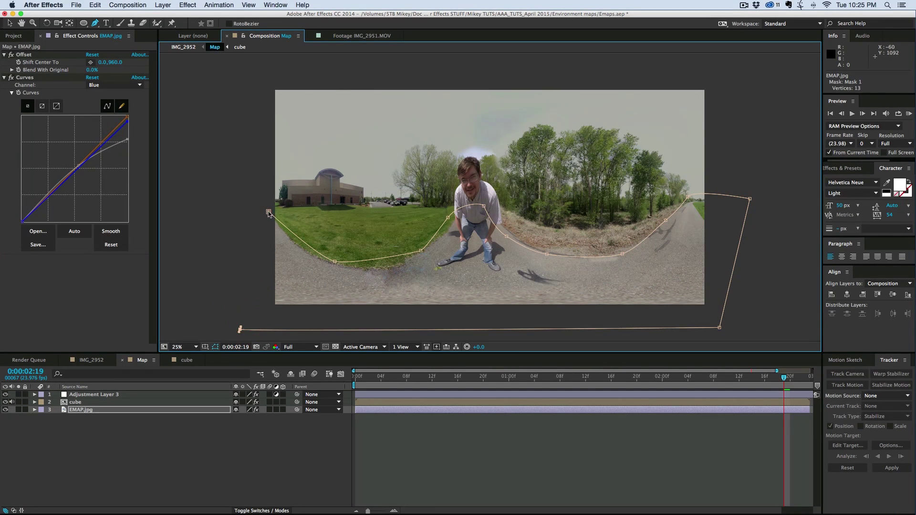
{"action": "left_click", "coordinate": [268, 212]}
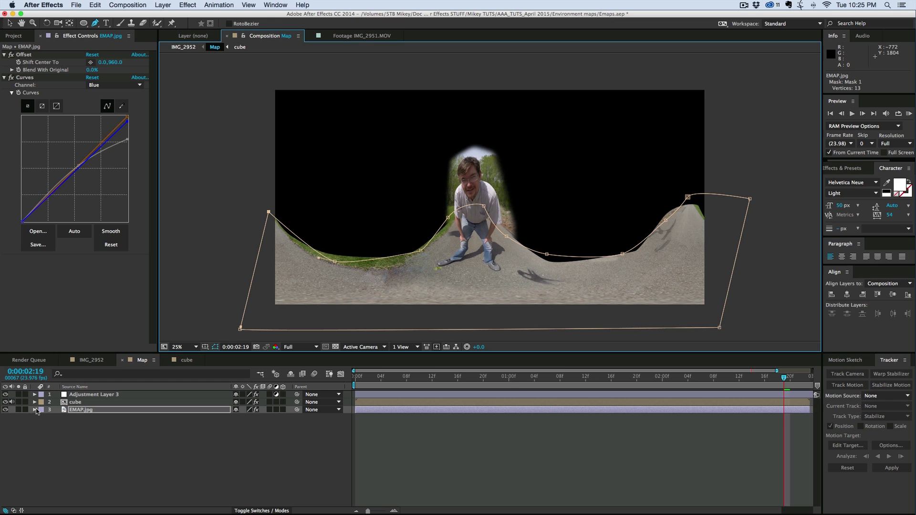
- Set Mask 1 as the Compositing Mask Reference for EMAP.jpg's Curves effect
{"action": "left_click", "coordinate": [34, 410]}
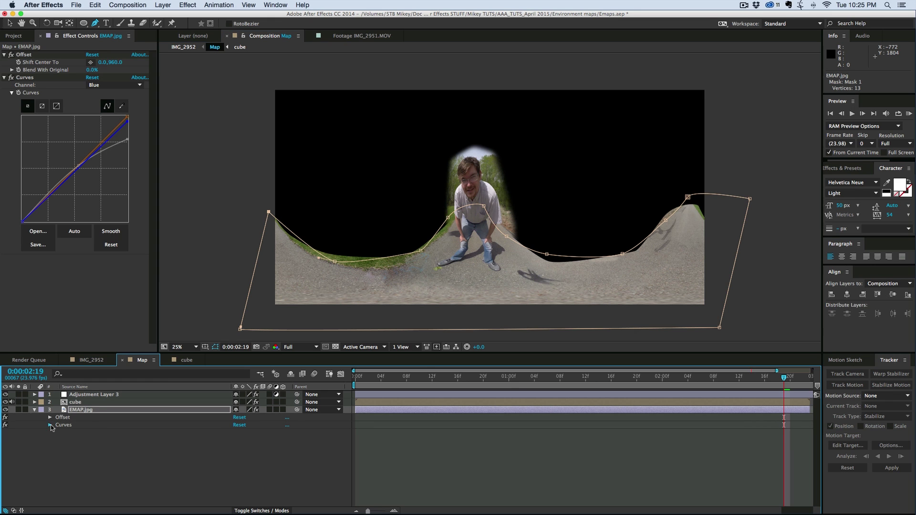
{"action": "left_click", "coordinate": [51, 425]}
{"action": "left_click", "coordinate": [236, 440]}
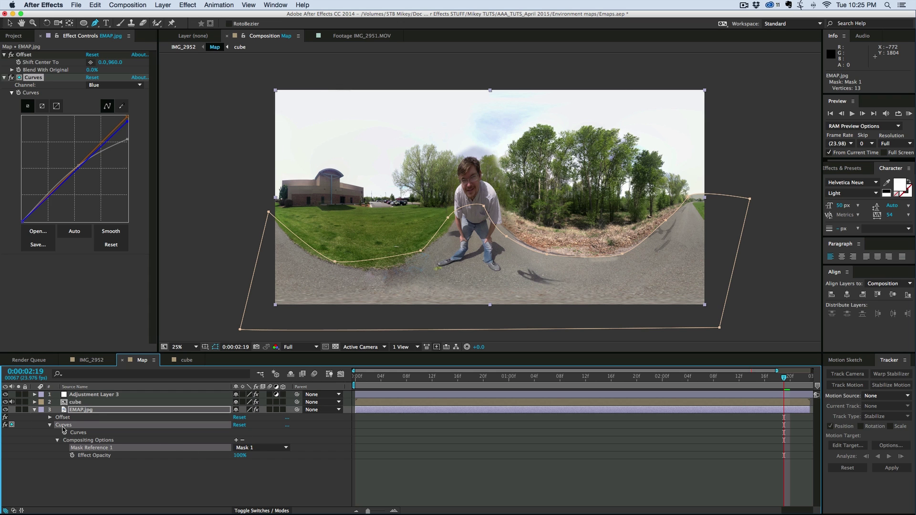
- Feather Mask 1 to about 71 pixels
{"action": "left_click", "coordinate": [94, 410]}
{"action": "key", "text": "f"}
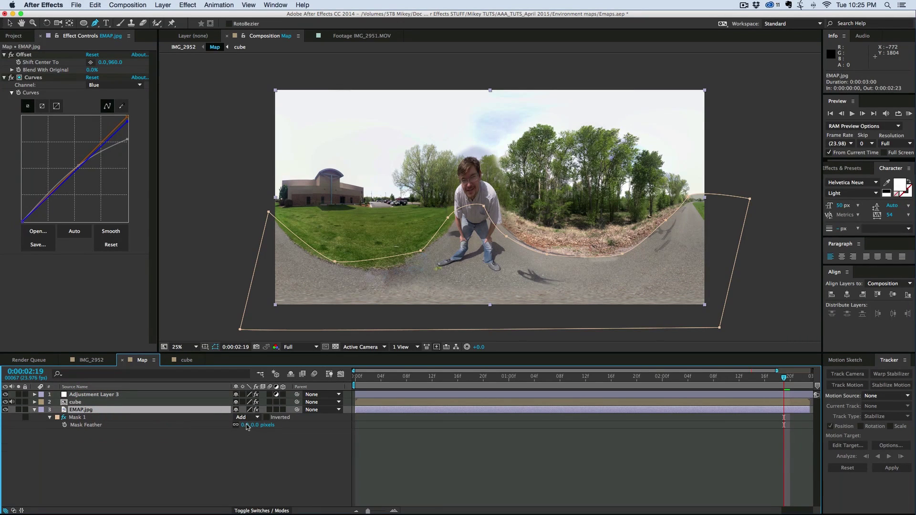
{"action": "left_click_drag", "start_coordinate": [247, 426], "coordinate": [287, 426]}
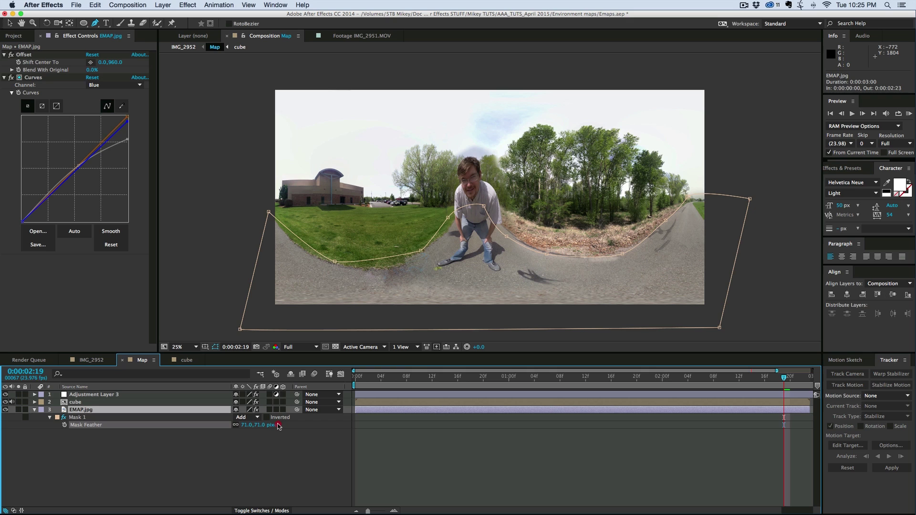
{"action": "left_click", "coordinate": [378, 445]}
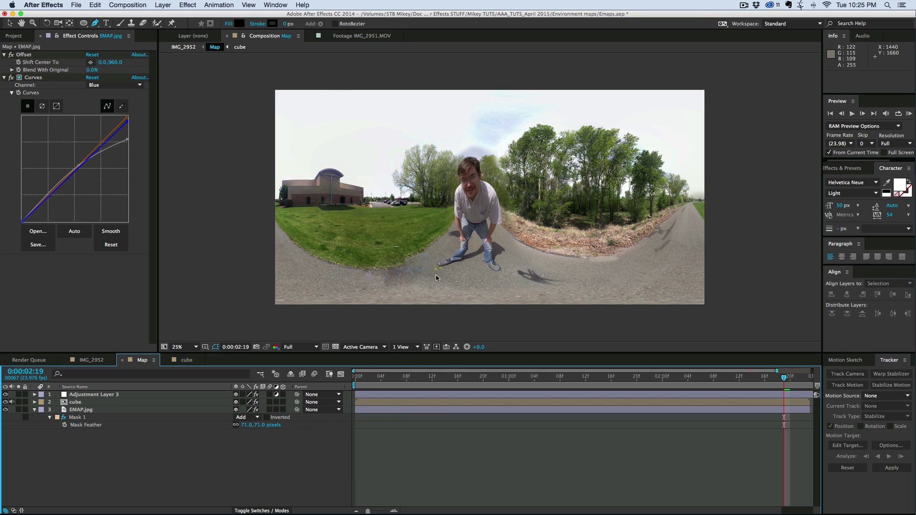
{"action": "left_click", "coordinate": [92, 361]}
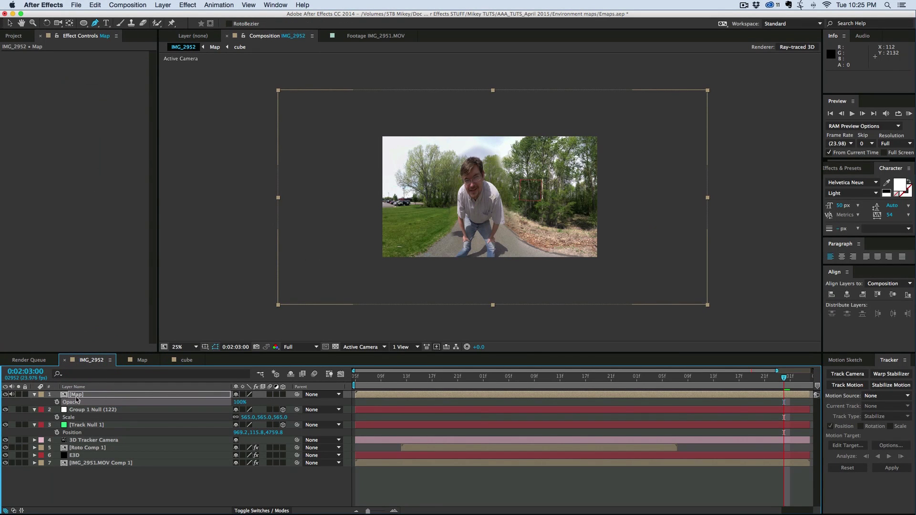
- Move Map to the bottom of IMG_2952, set it as E3D's Custom Texture Map Layer 1, and open Scene Setup
{"action": "left_click_drag", "start_coordinate": [76, 400], "coordinate": [89, 491]}
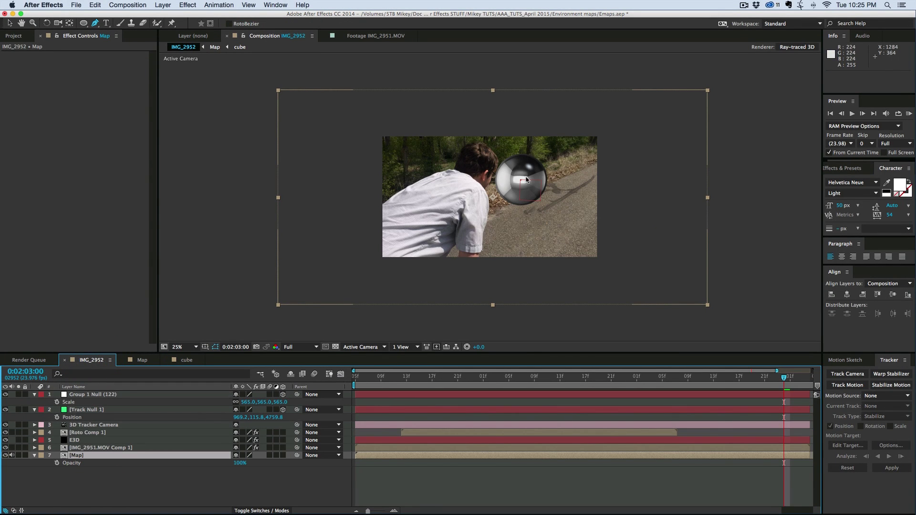
{"action": "left_click", "coordinate": [92, 469]}
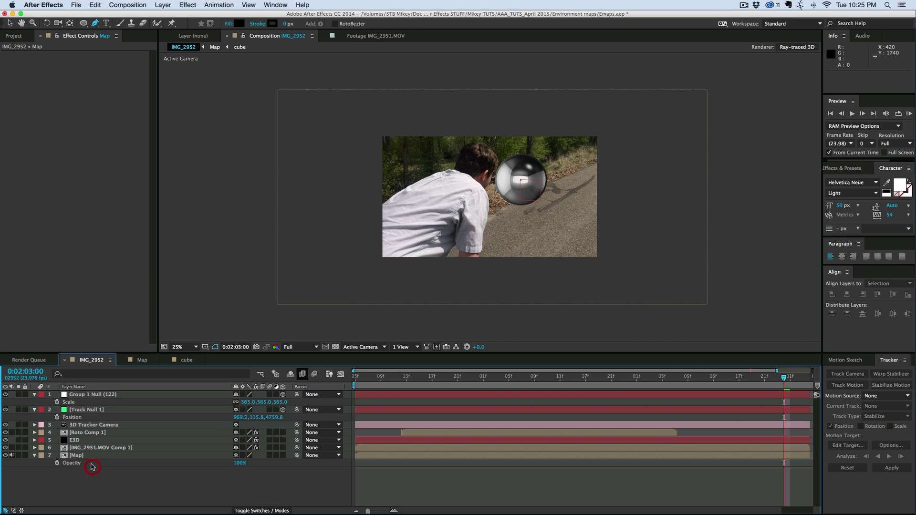
{"action": "left_click", "coordinate": [75, 440]}
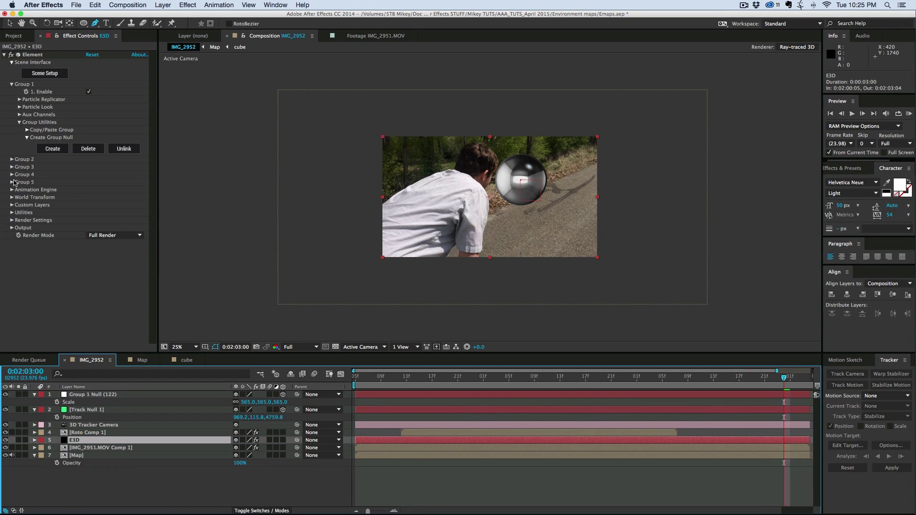
{"action": "left_click", "coordinate": [12, 205]}
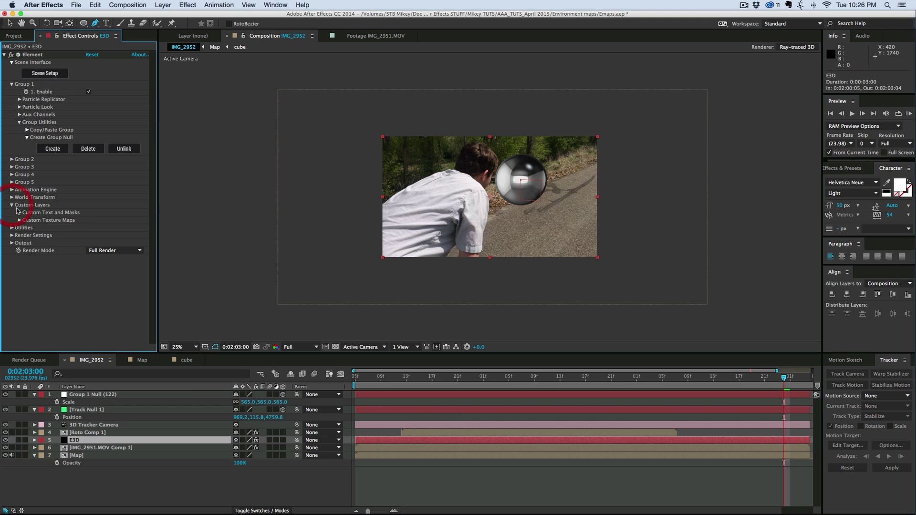
{"action": "left_click", "coordinate": [20, 220]}
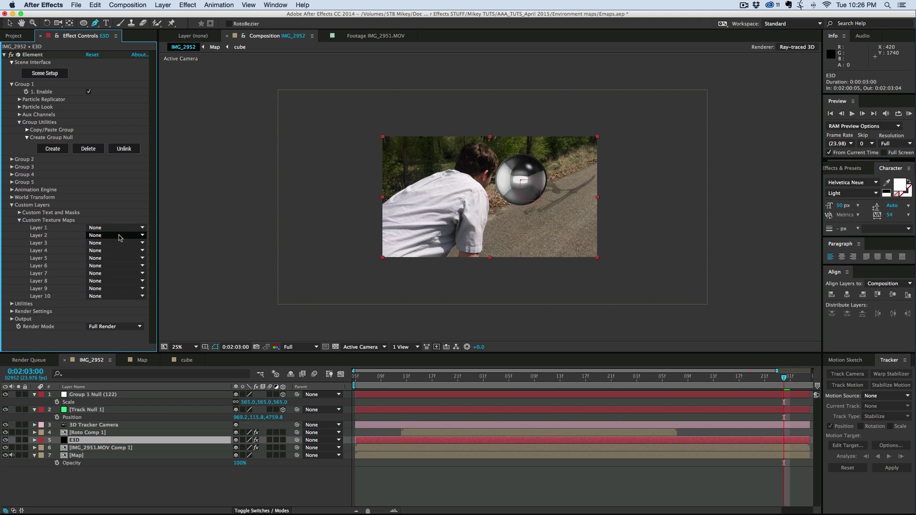
{"action": "left_click", "coordinate": [115, 228]}
{"action": "left_click", "coordinate": [119, 293]}
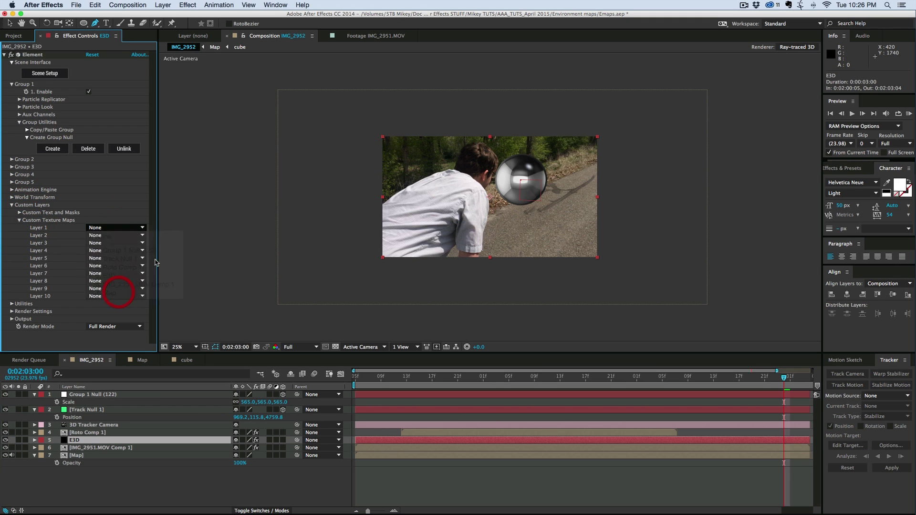
{"action": "left_click", "coordinate": [45, 73]}
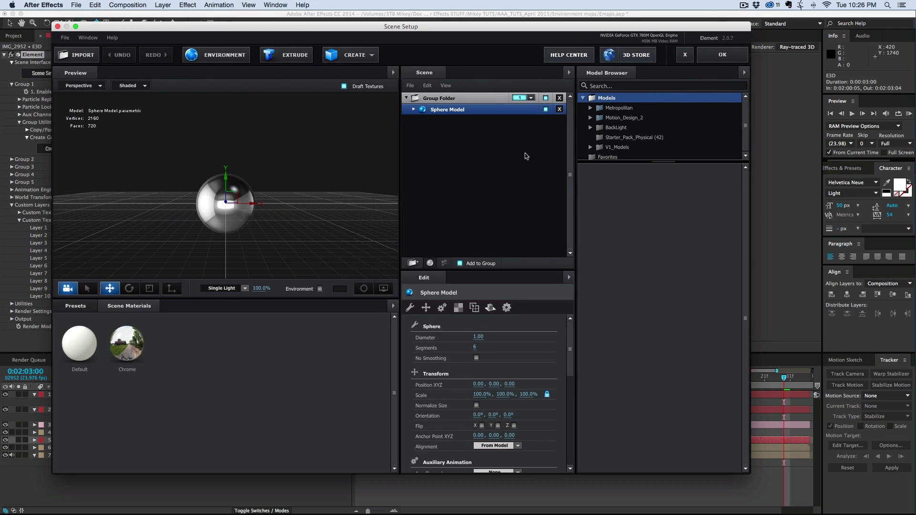
- Set the environment texture to Custom Layer 1 [Map]
{"action": "left_click", "coordinate": [229, 55]}
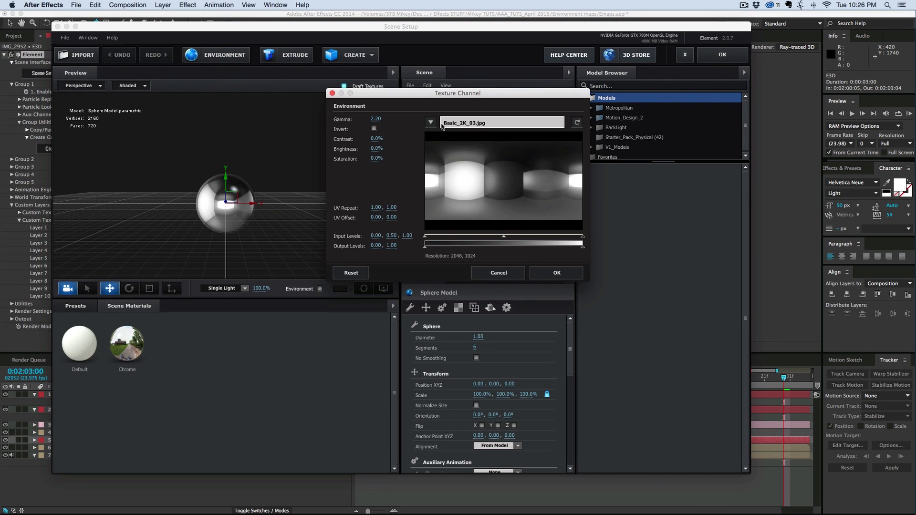
{"action": "left_click", "coordinate": [459, 123]}
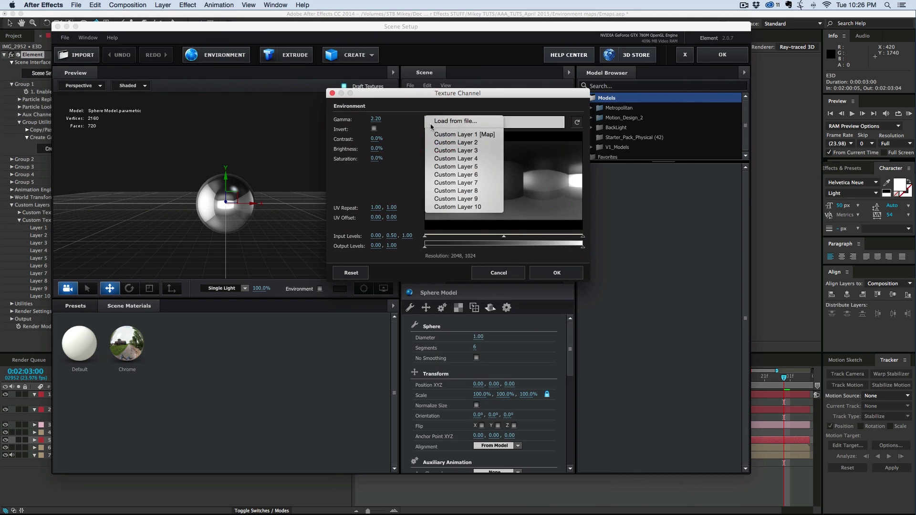
{"action": "left_click", "coordinate": [459, 135]}
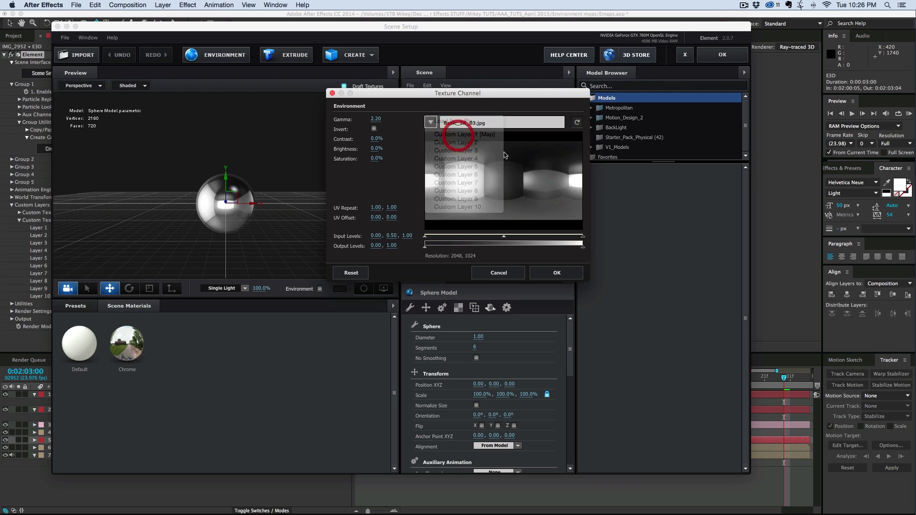
{"action": "left_click", "coordinate": [559, 275]}
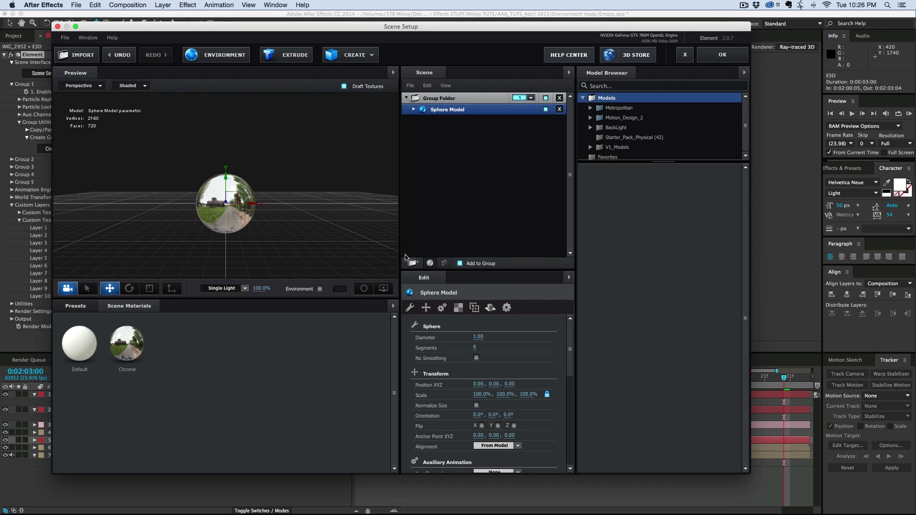
- Give the Chrome material 282% reflection, Fresnel near -1, Fresnel Bias 0.08, and 16 segments, then confirm
{"action": "left_click", "coordinate": [413, 109]}
{"action": "left_click", "coordinate": [452, 121]}
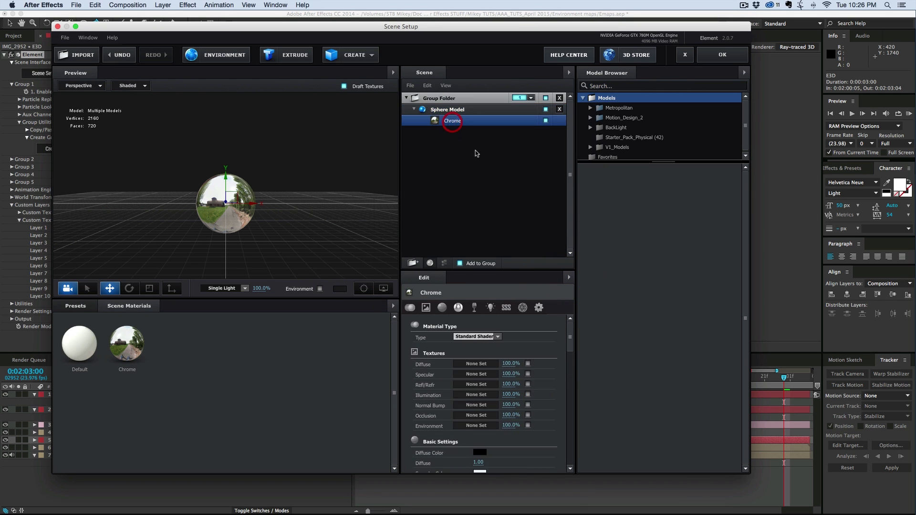
{"action": "left_click_drag", "start_coordinate": [570, 355], "coordinate": [573, 381]}
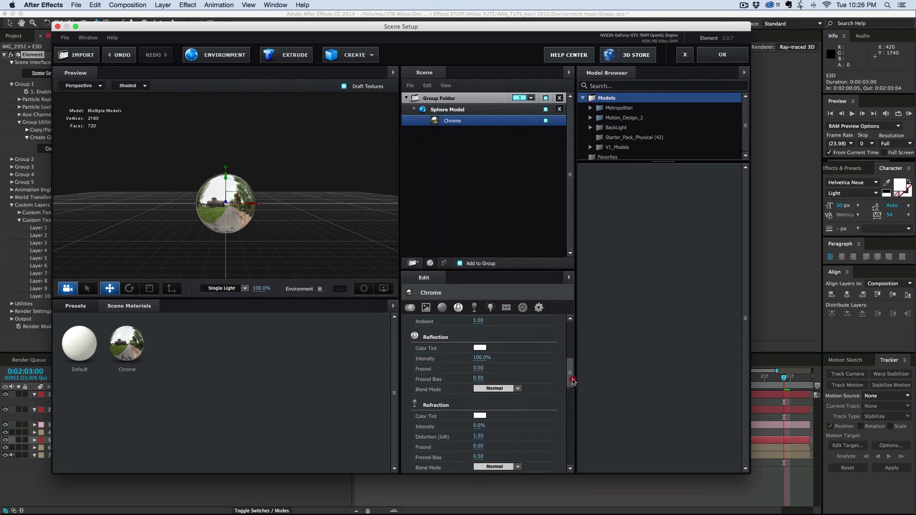
{"action": "left_click_drag", "start_coordinate": [478, 378], "coordinate": [466, 381]}
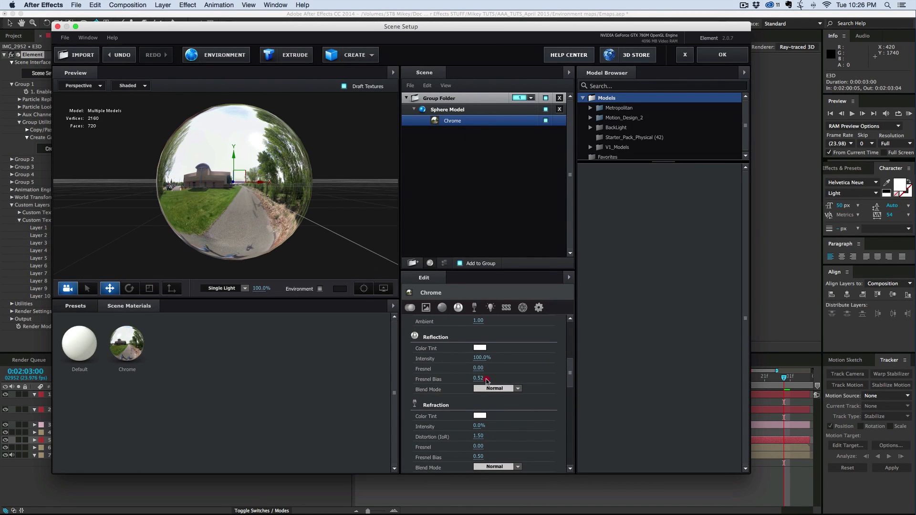
{"action": "key", "text": "super+z"}
{"action": "mouse_move", "coordinate": [479, 368]}
{"action": "left_mouse_down"}
{"action": "mouse_move", "coordinate": [408, 367]}
{"action": "mouse_move", "coordinate": [556, 371]}
{"action": "mouse_move", "coordinate": [465, 369]}
{"action": "left_mouse_up"}
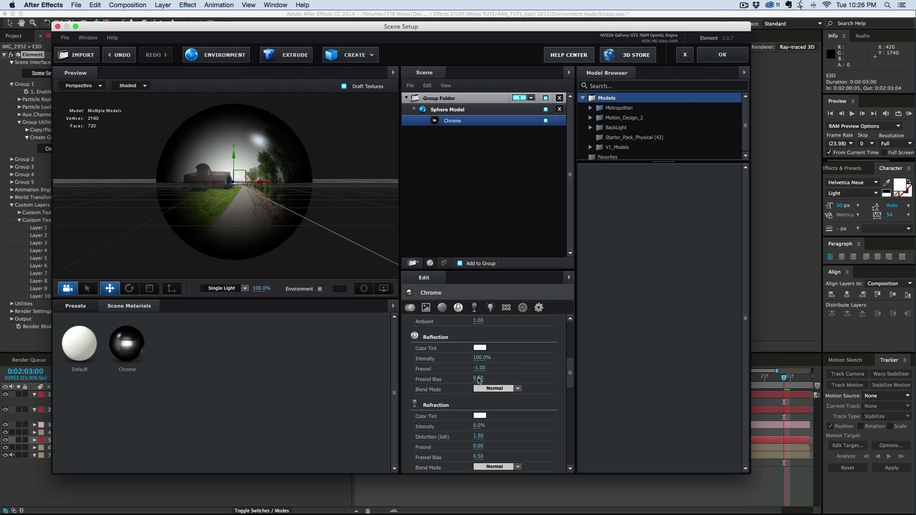
{"action": "left_click_drag", "start_coordinate": [479, 380], "coordinate": [549, 360]}
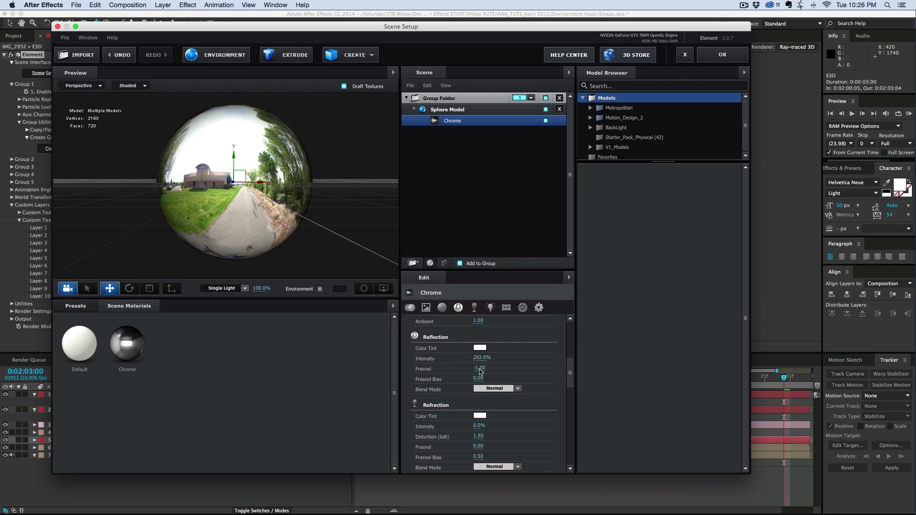
{"action": "left_click_drag", "start_coordinate": [480, 372], "coordinate": [483, 371]}
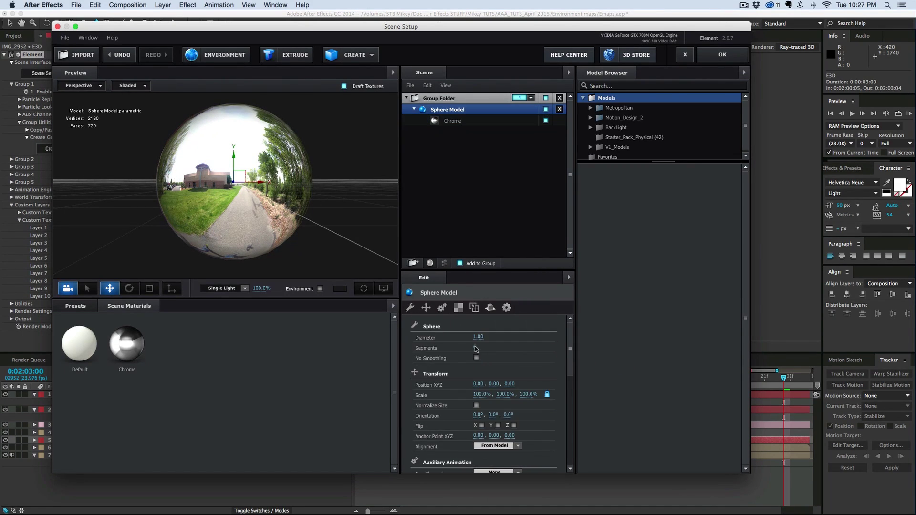
{"action": "left_click_drag", "start_coordinate": [475, 349], "coordinate": [486, 349]}
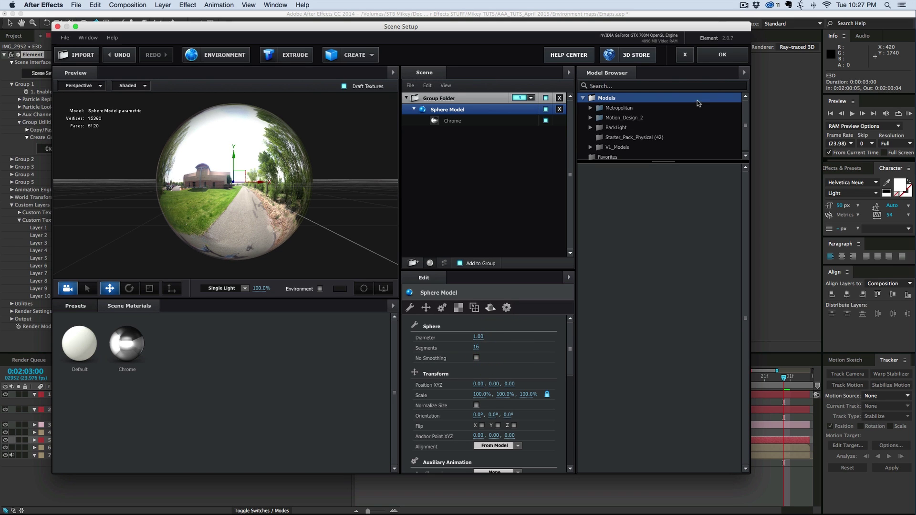
{"action": "left_click", "coordinate": [719, 55]}
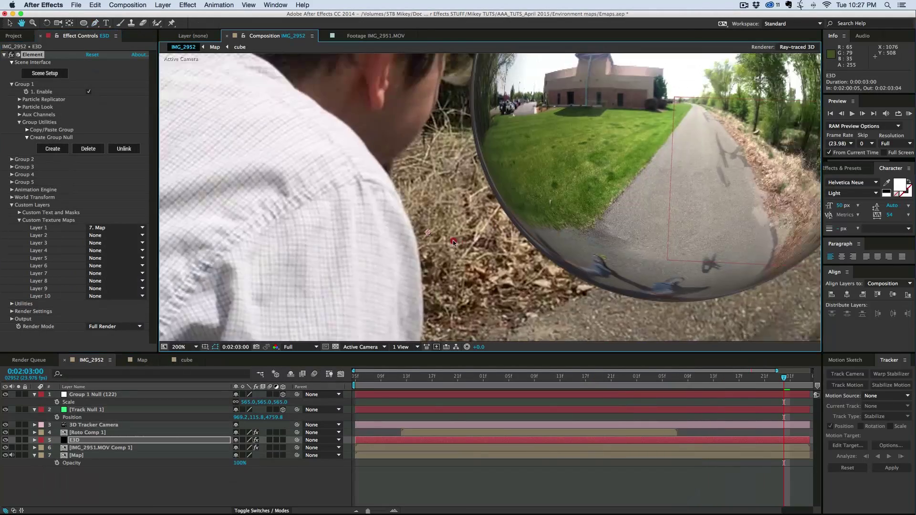
- Set Element's Y Rotation Environment to 223° and move the playhead back to the finger touch
{"action": "key", "text": "comma"}
{"action": "key", "text": "comma"}
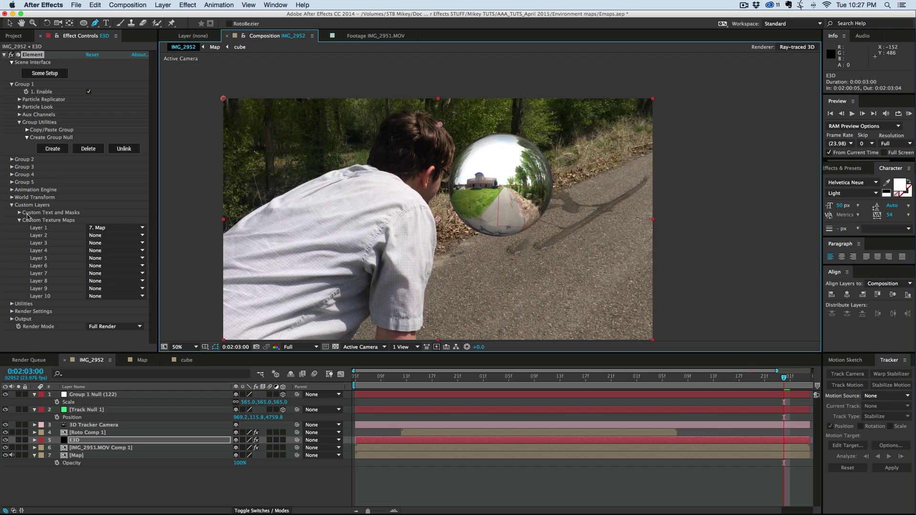
{"action": "left_click", "coordinate": [12, 311]}
{"action": "scroll", "coordinate": [41, 257], "scroll_direction": "down", "scroll_amount": 5}
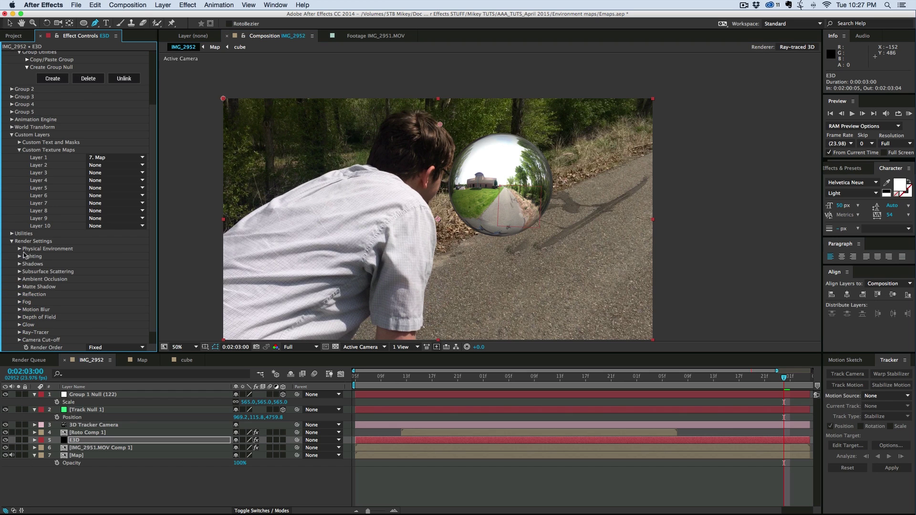
{"action": "left_click", "coordinate": [19, 249]}
{"action": "left_click", "coordinate": [27, 302]}
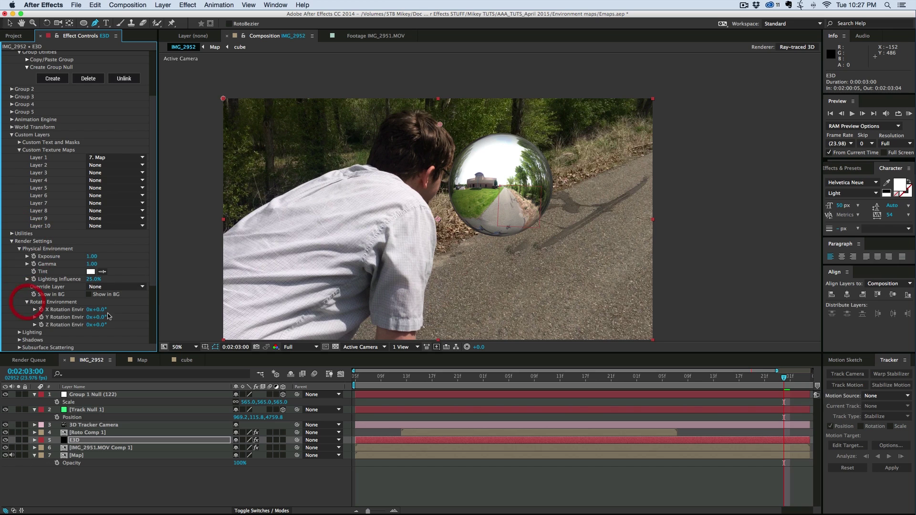
{"action": "left_click_drag", "start_coordinate": [133, 319], "coordinate": [207, 325]}
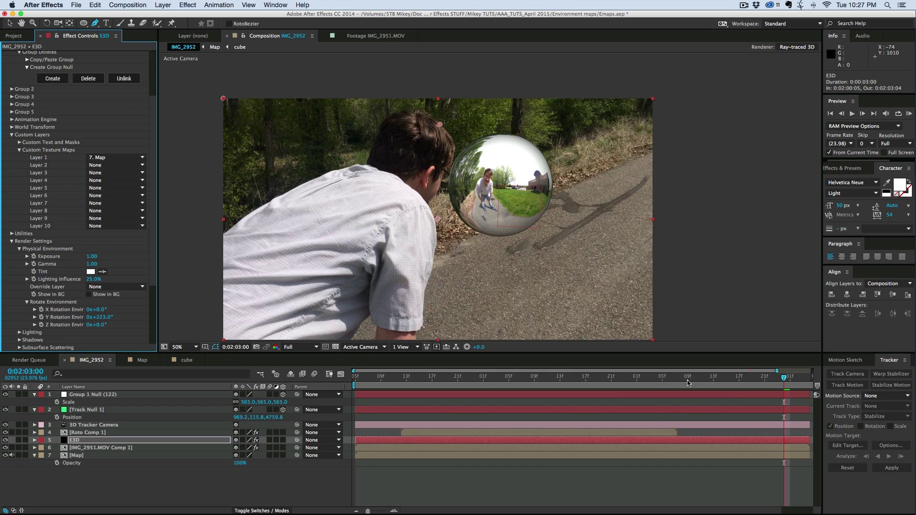
{"action": "left_click", "coordinate": [654, 380]}
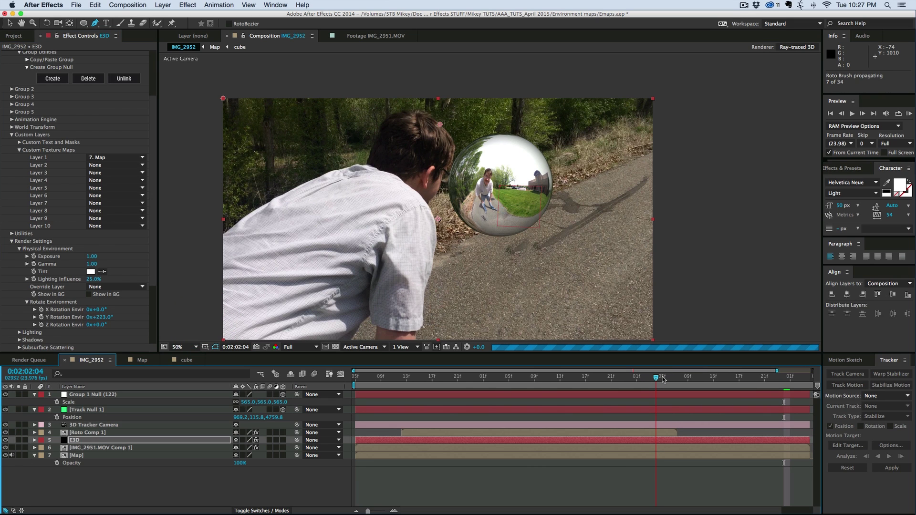
{"action": "left_click_drag", "start_coordinate": [687, 382], "coordinate": [599, 386]}
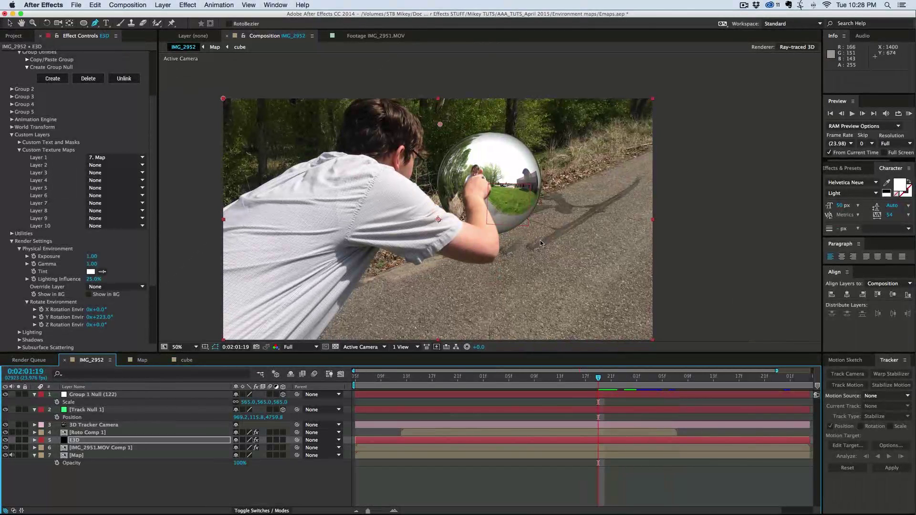
- Set Group 1 Null's Position to 999.2, 163.8
{"action": "left_click", "coordinate": [102, 395]}
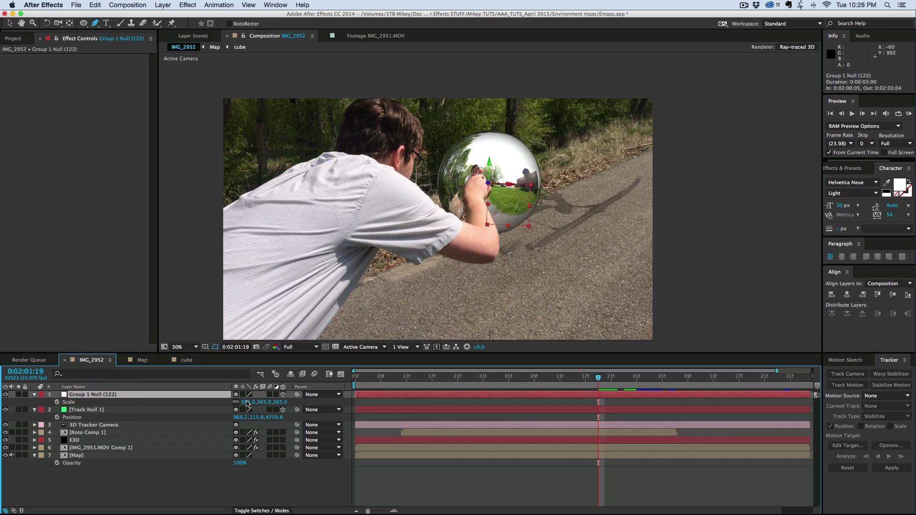
{"action": "key", "text": "p"}
{"action": "left_click_drag", "start_coordinate": [246, 403], "coordinate": [270, 410]}
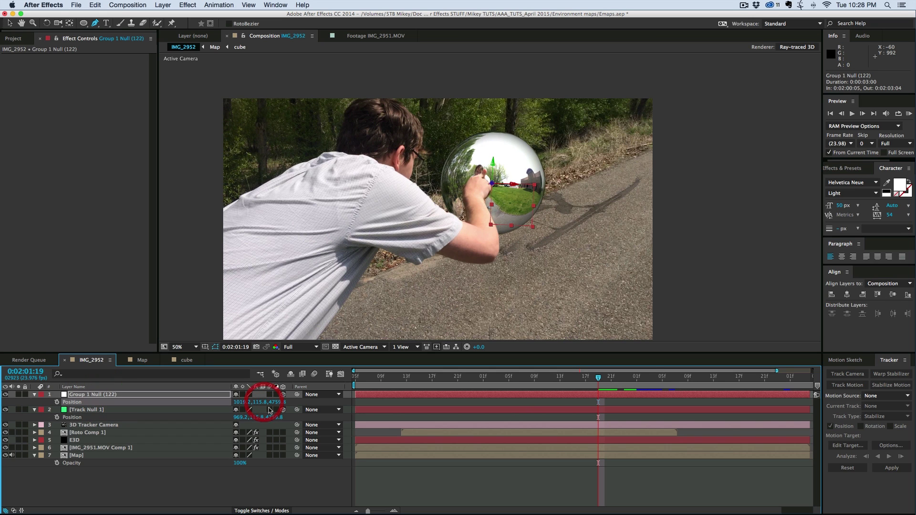
{"action": "left_click_drag", "start_coordinate": [271, 402], "coordinate": [234, 402]}
{"action": "left_click", "coordinate": [482, 466]}
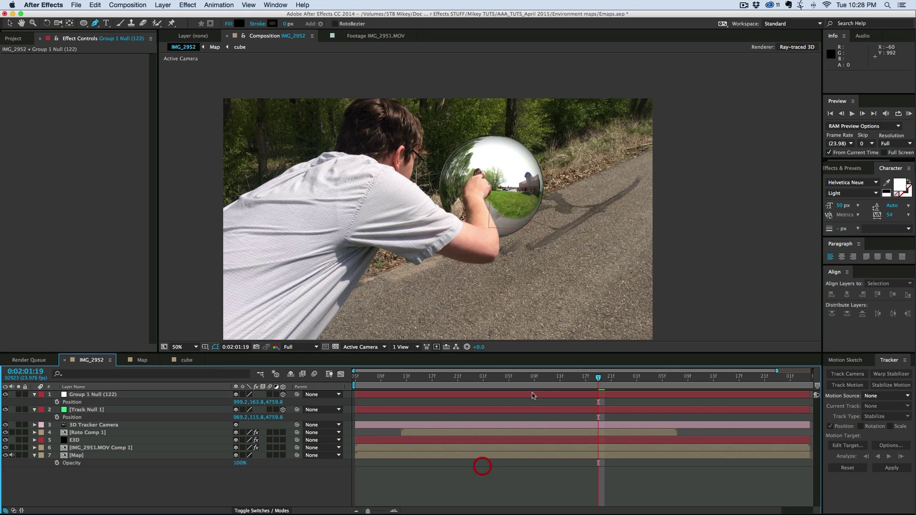
- Preview the shot with the repositioned sphere
{"action": "left_click", "coordinate": [509, 377]}
{"action": "key", "text": "space"}
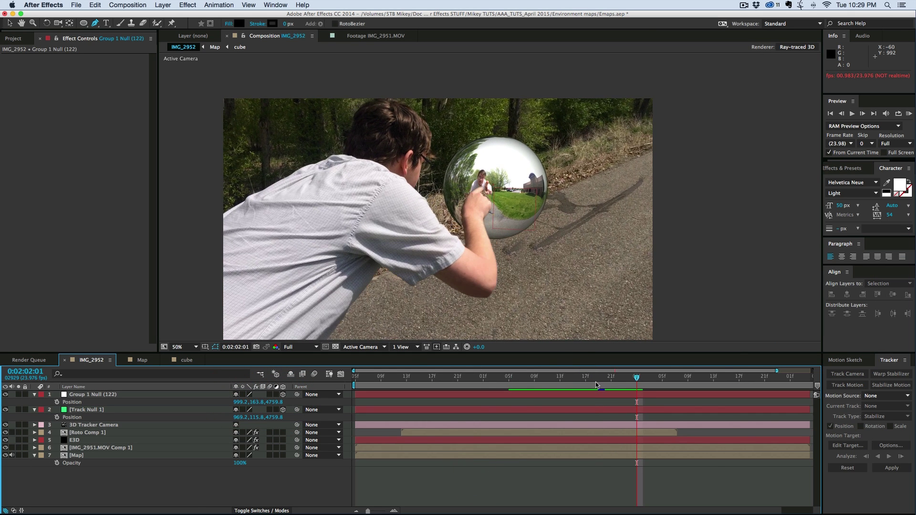
{"action": "left_click", "coordinate": [579, 378]}
{"action": "key", "text": "space"}
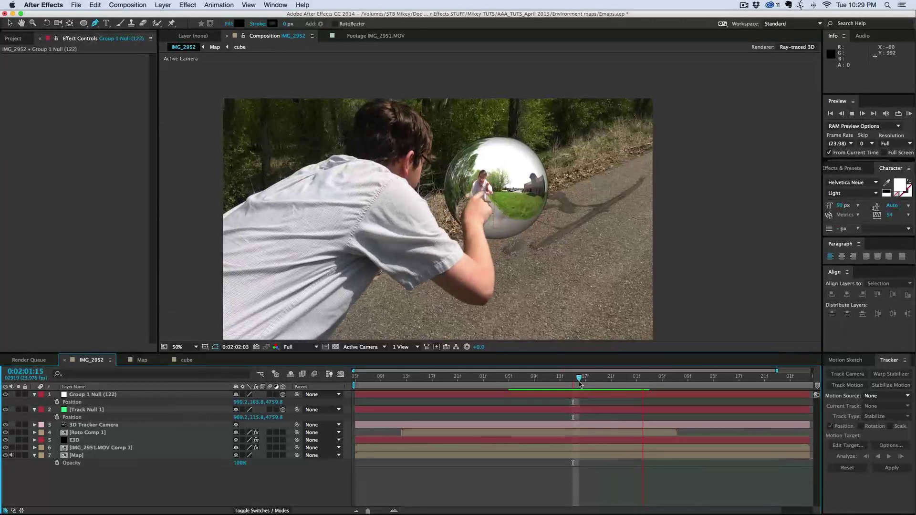
{"action": "key", "text": "space"}
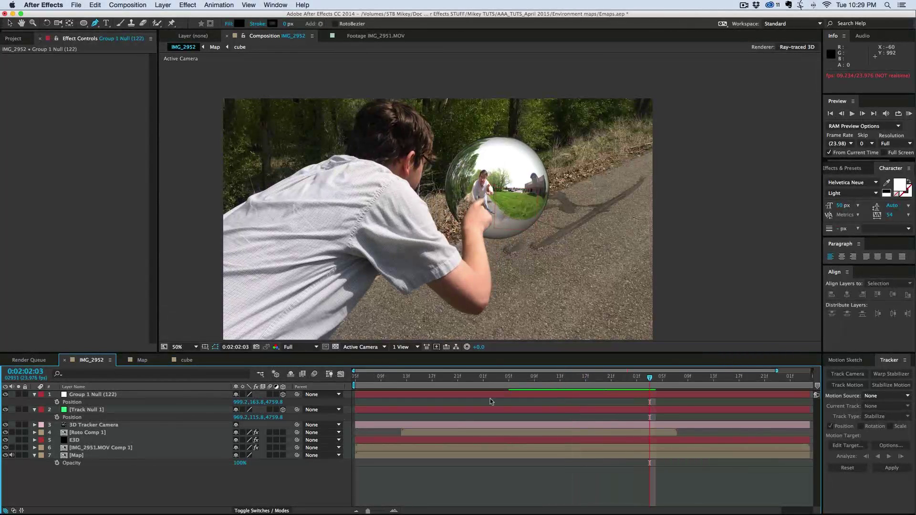
{"action": "double_click", "coordinate": [91, 456]}
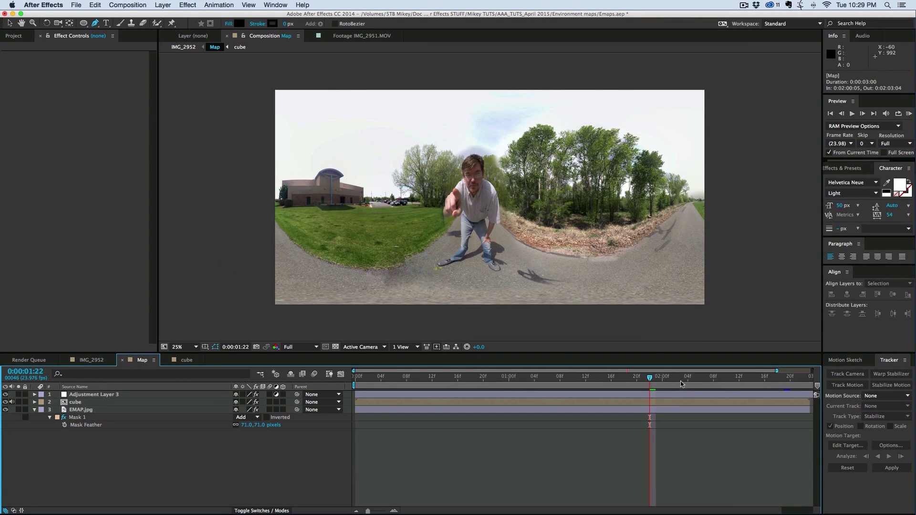
- At the frame where the finger pokes forward, add an adjustment layer with a Ripple effect to Map
{"action": "left_click_drag", "start_coordinate": [654, 381], "coordinate": [605, 381]}
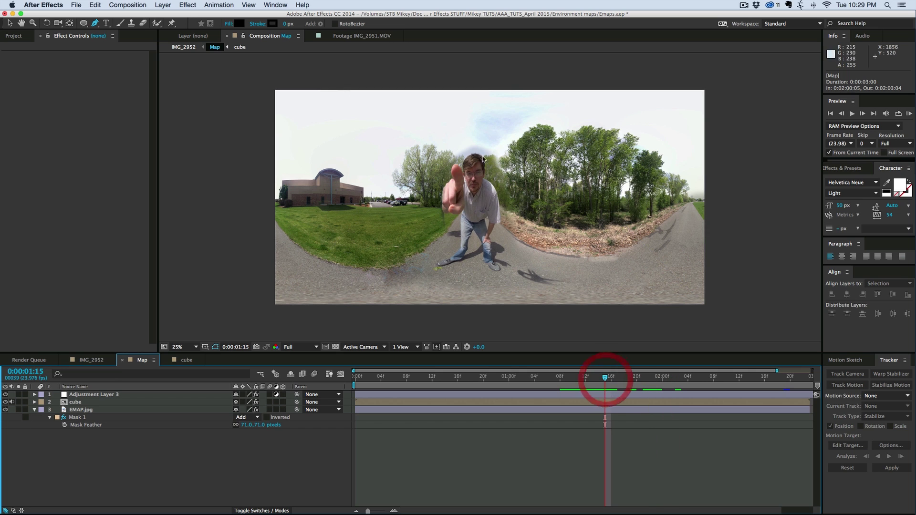
{"action": "left_click", "coordinate": [163, 4]}
{"action": "mouse_move", "coordinate": [177, 17]}
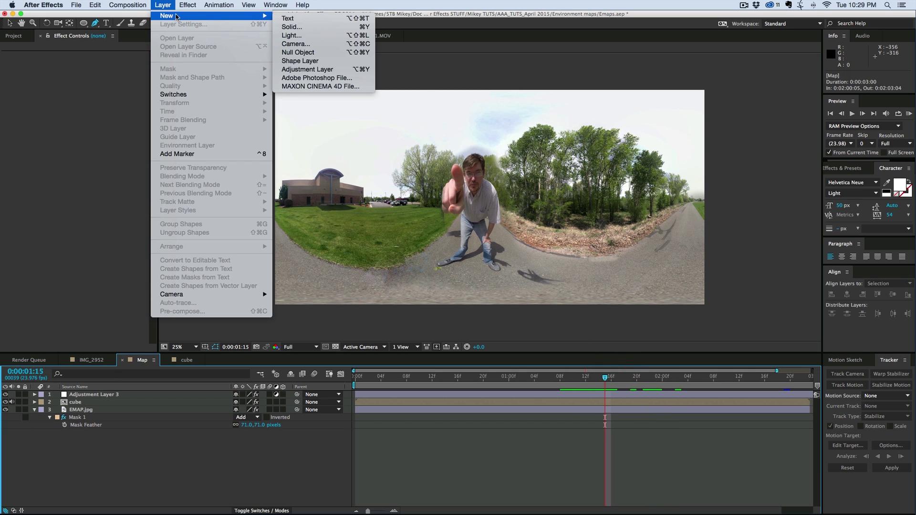
{"action": "left_click", "coordinate": [338, 70]}
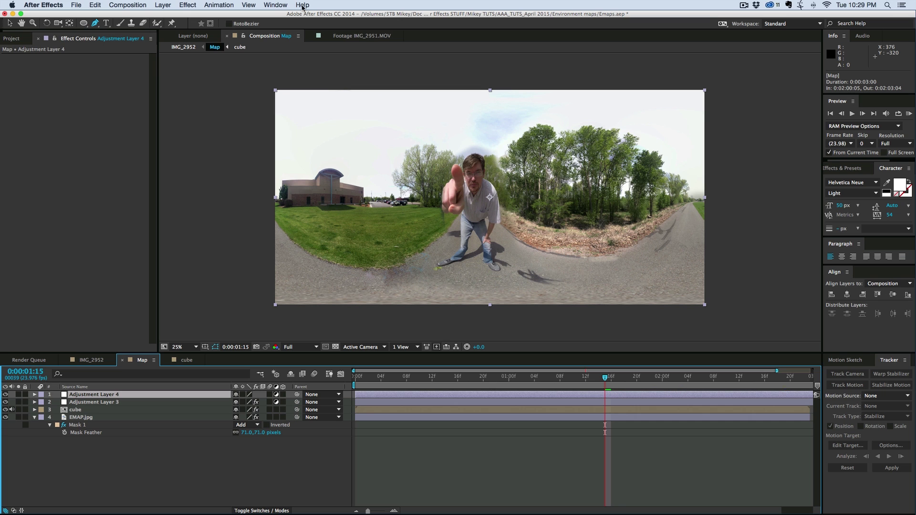
{"action": "left_click", "coordinate": [189, 7]}
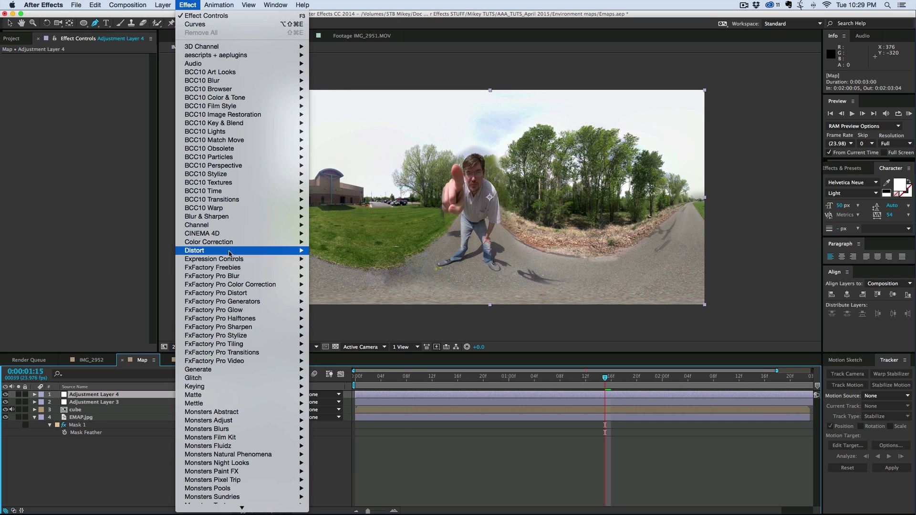
{"action": "mouse_move", "coordinate": [229, 254]}
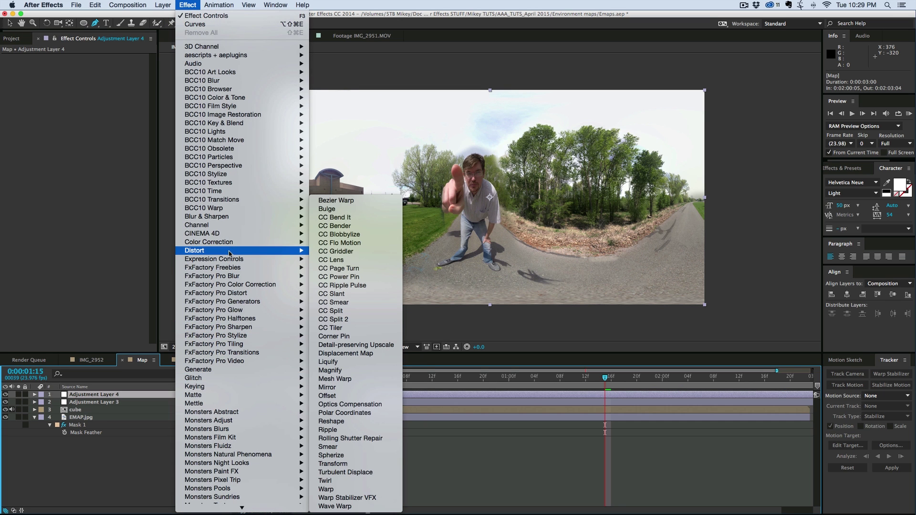
{"action": "left_click", "coordinate": [368, 430]}
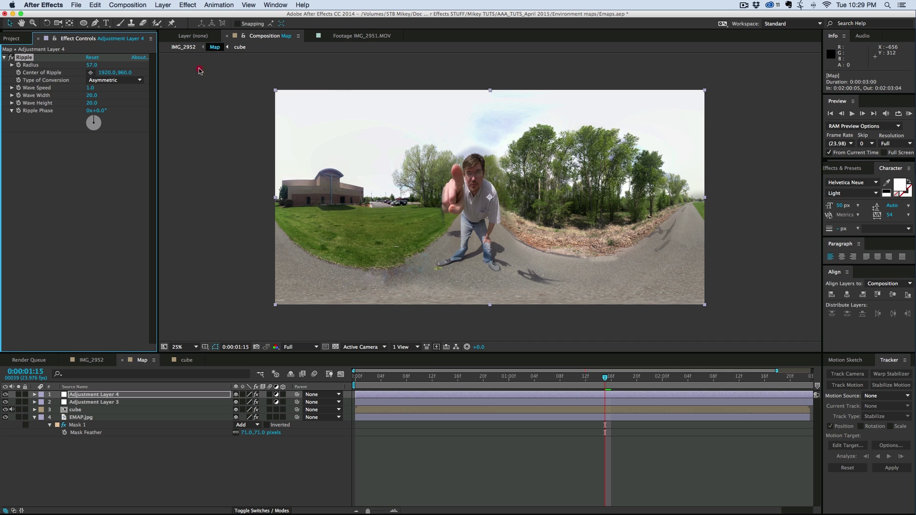
- Set the Ripple radius to 100, wave width to 65.1 and wave height to 356
{"action": "left_click_drag", "start_coordinate": [199, 71], "coordinate": [266, 78]}
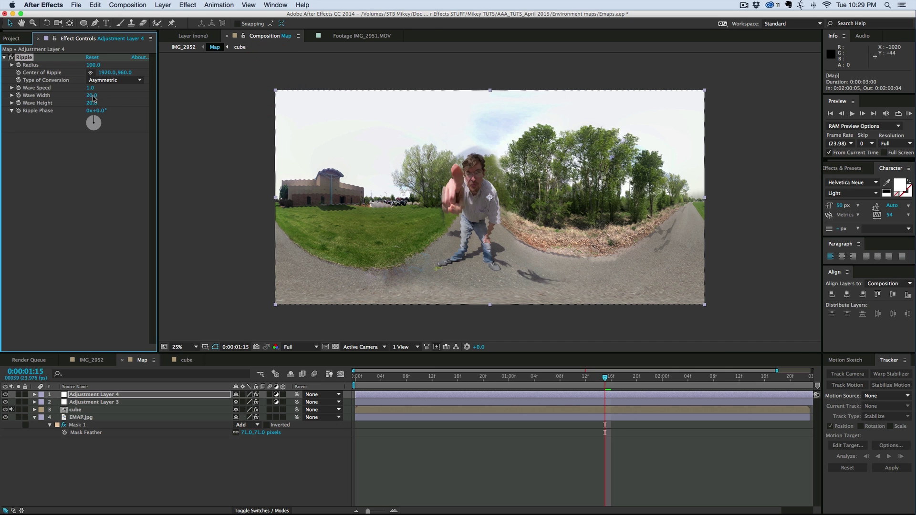
{"action": "left_click_drag", "start_coordinate": [92, 95], "coordinate": [176, 103]}
{"action": "left_click_drag", "start_coordinate": [92, 103], "coordinate": [302, 111]}
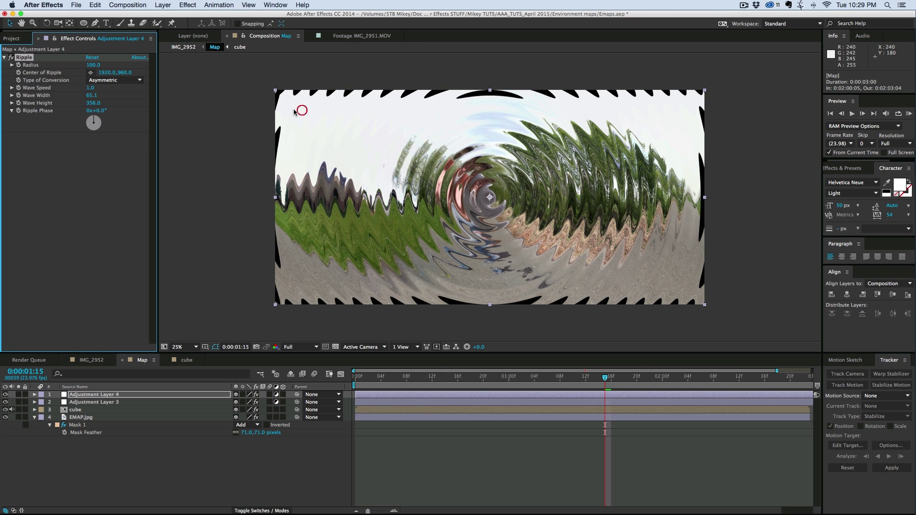
- Move the ripple centre onto the man's outstretched hand at 1624, 692, with the effect switched off
{"action": "left_click", "coordinate": [92, 73]}
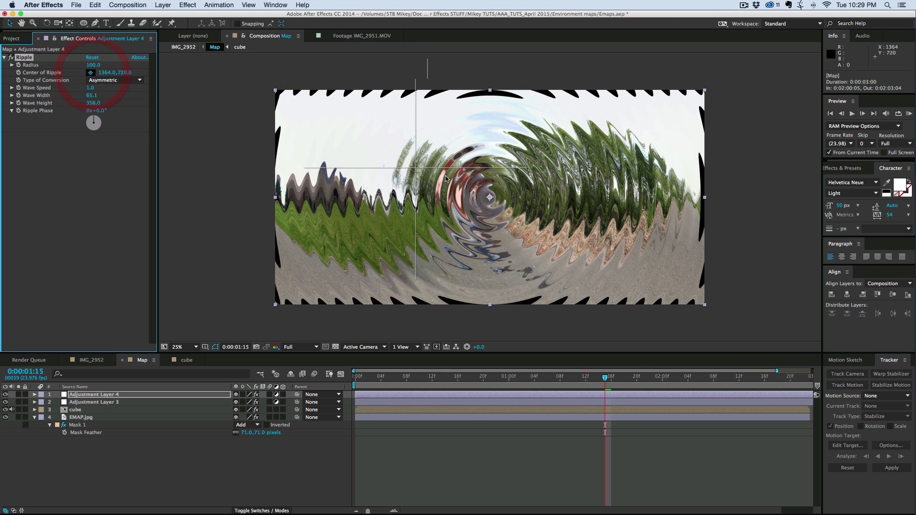
{"action": "left_click", "coordinate": [455, 170]}
{"action": "left_click_drag", "start_coordinate": [456, 170], "coordinate": [458, 167]}
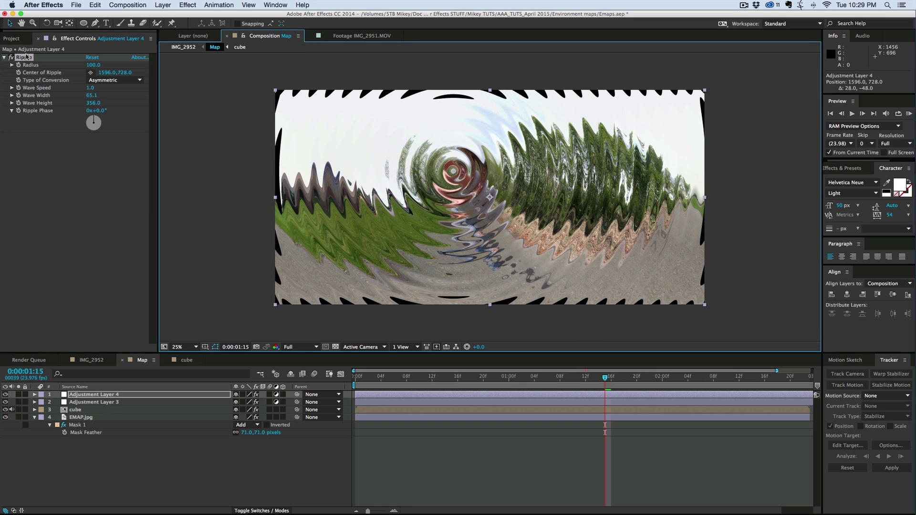
{"action": "left_click", "coordinate": [11, 58]}
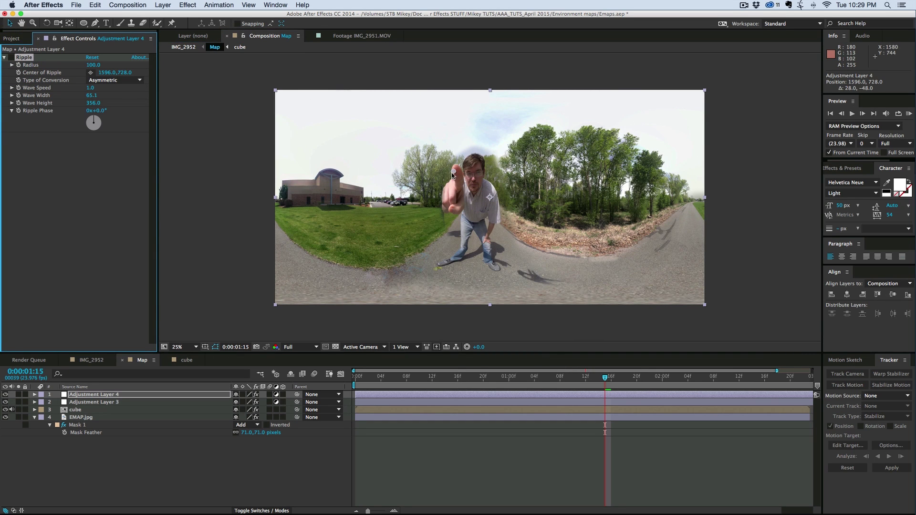
{"action": "left_click_drag", "start_coordinate": [451, 174], "coordinate": [456, 170]}
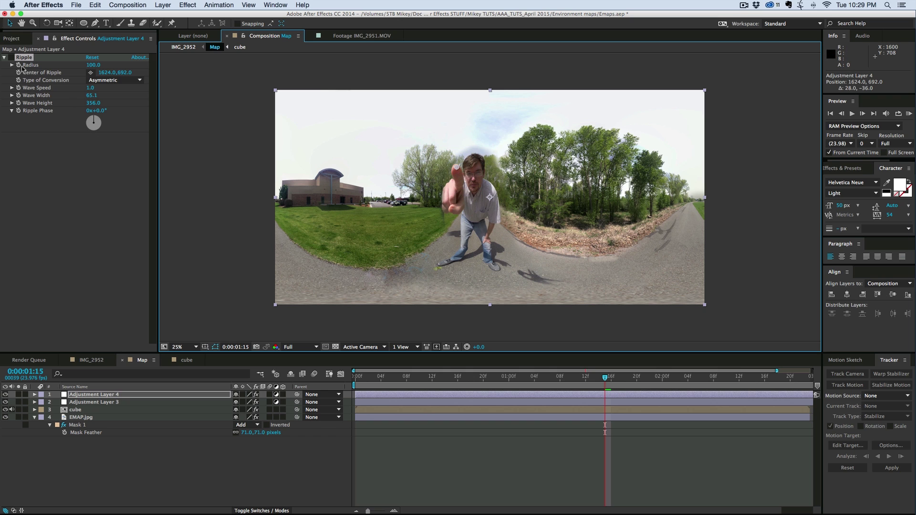
- Set the Ripple wave speed to 5.0
{"action": "left_click", "coordinate": [88, 90]}
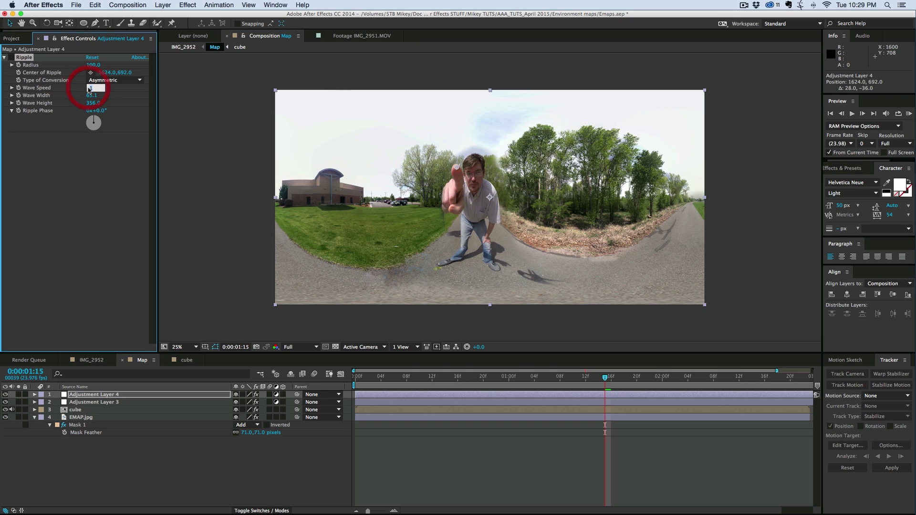
{"action": "type", "text": "5"}
{"action": "key", "text": "Return"}
{"action": "left_click", "coordinate": [83, 23]}
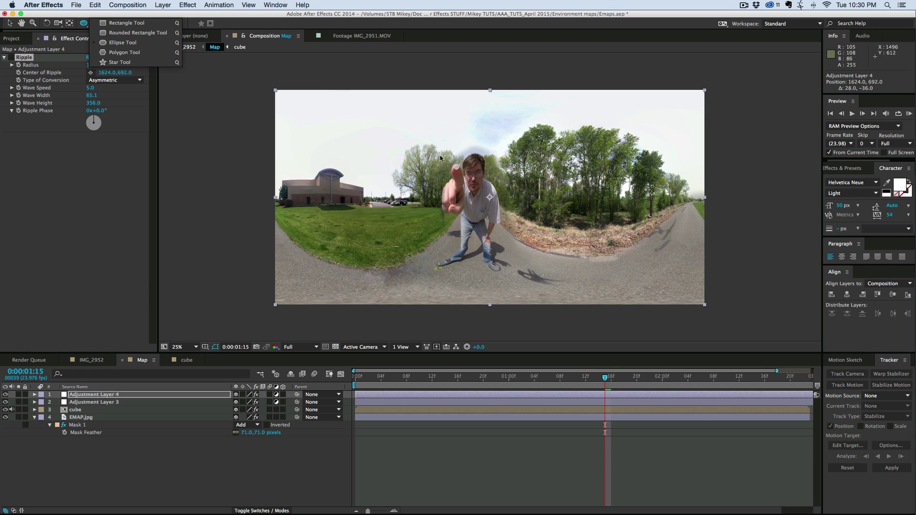
- Draw a circular mask over the hand on Adjustment Layer 4, re-enable Ripple, and preview it
{"action": "left_click_drag", "start_coordinate": [435, 148], "coordinate": [479, 195]}
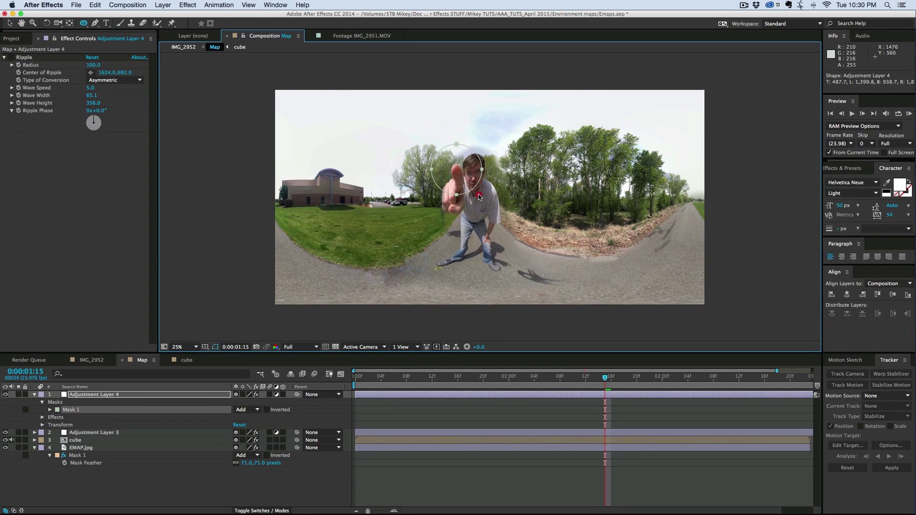
{"action": "left_click_drag", "start_coordinate": [480, 196], "coordinate": [480, 196]}
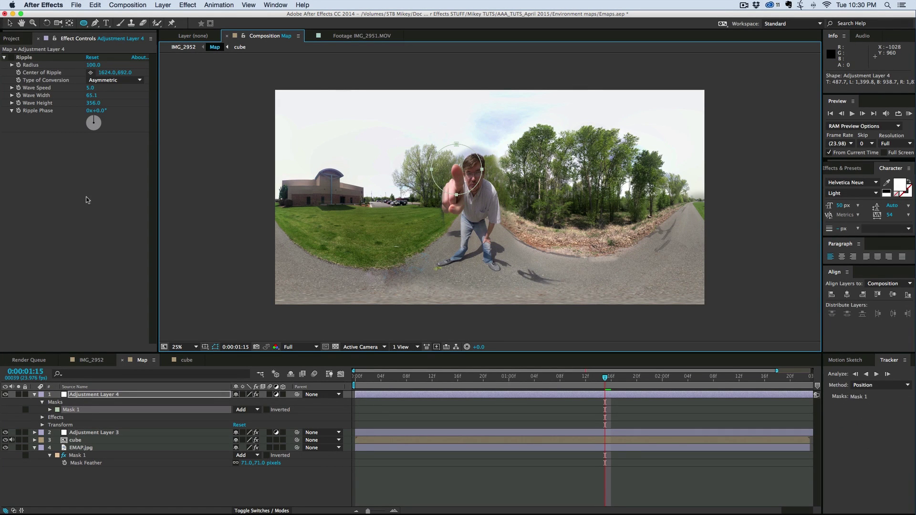
{"action": "left_click", "coordinate": [11, 57]}
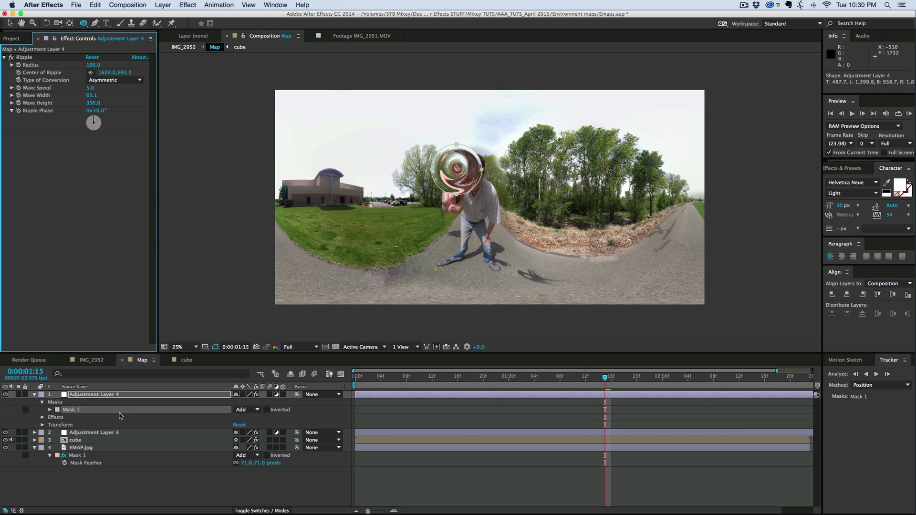
{"action": "key", "text": "space"}
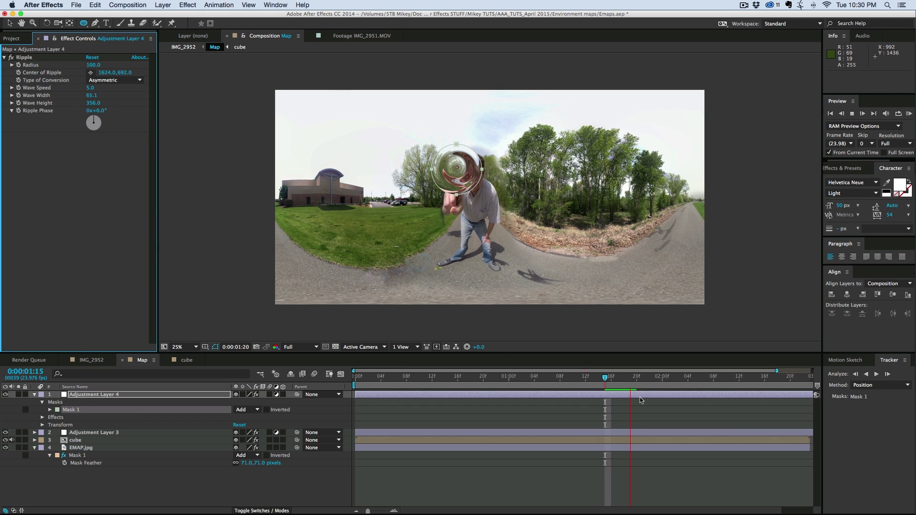
{"action": "left_click", "coordinate": [605, 381]}
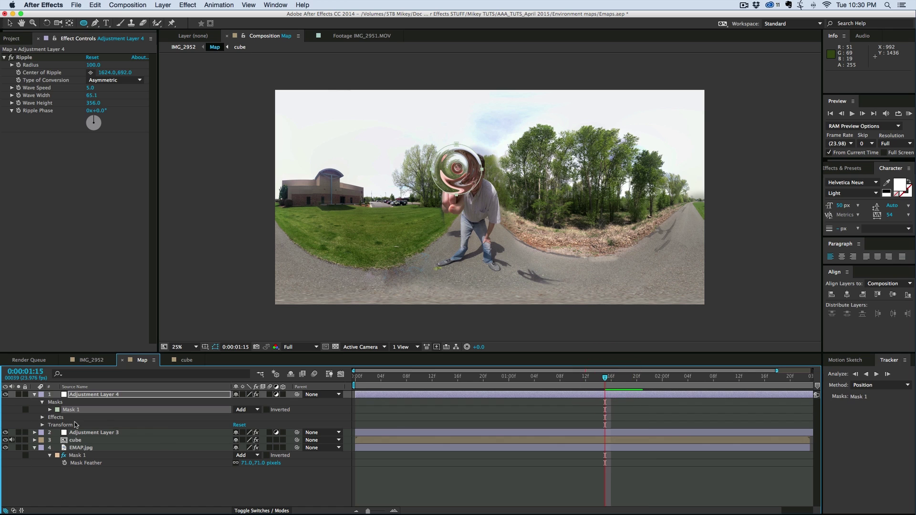
- Feather Mask 1 by 75 pixels and keyframe Mask Expansion at -218 at 1:15
{"action": "left_click", "coordinate": [50, 409]}
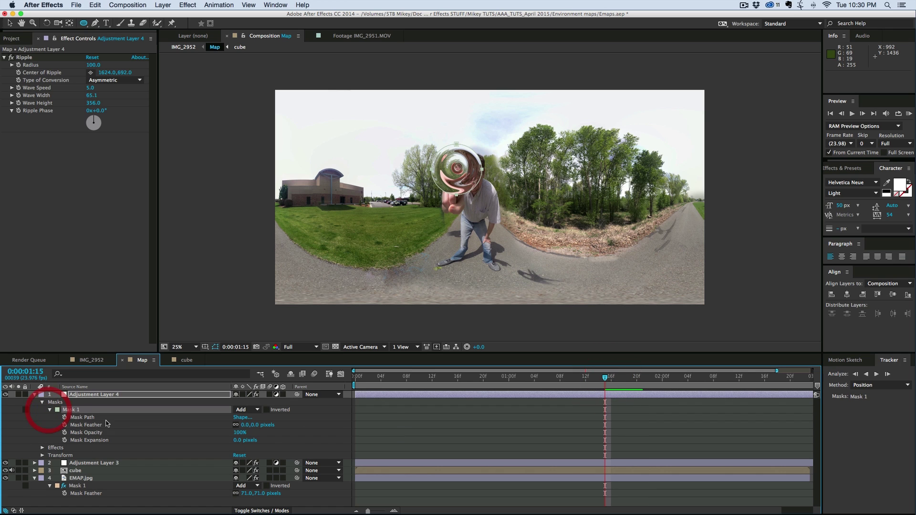
{"action": "left_click_drag", "start_coordinate": [247, 427], "coordinate": [267, 426]}
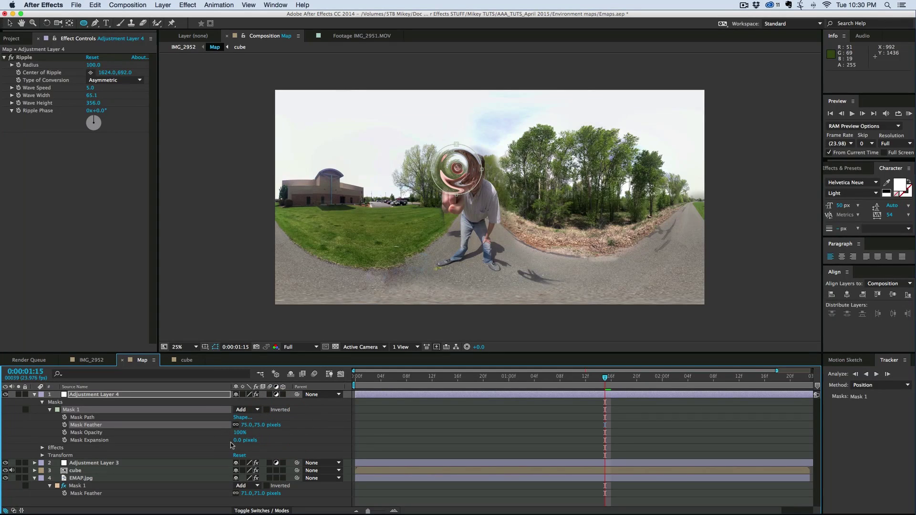
{"action": "left_click_drag", "start_coordinate": [239, 441], "coordinate": [148, 440]}
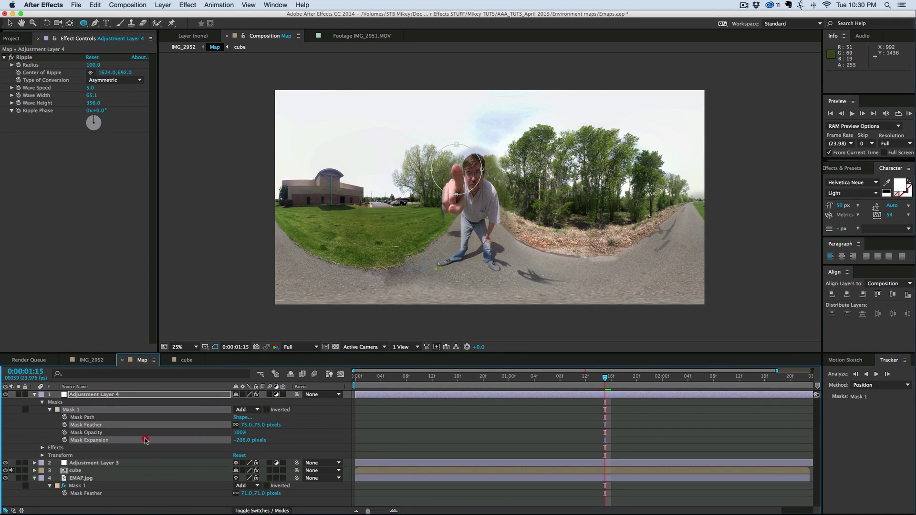
{"action": "left_click", "coordinate": [141, 439]}
{"action": "left_click", "coordinate": [64, 440]}
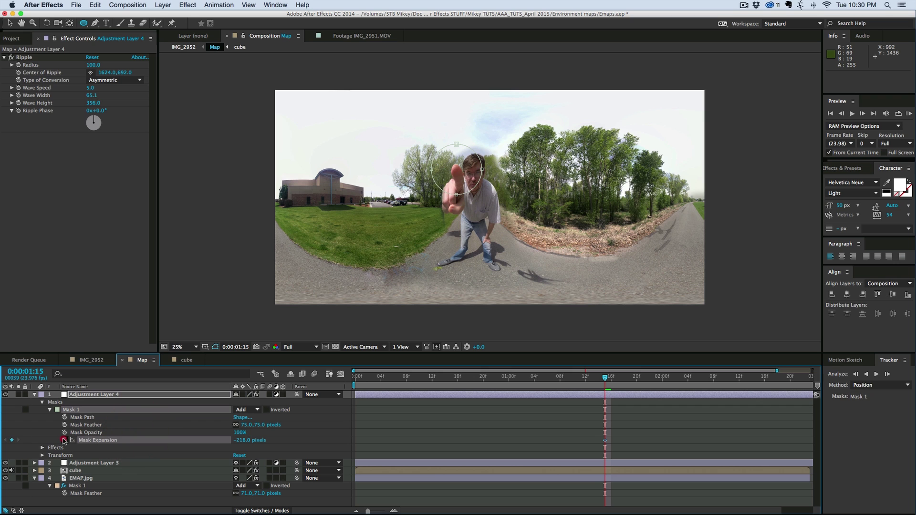
- Raise Mask Expansion to 415 at 2:03, then return to 1:15
{"action": "key", "text": "space"}
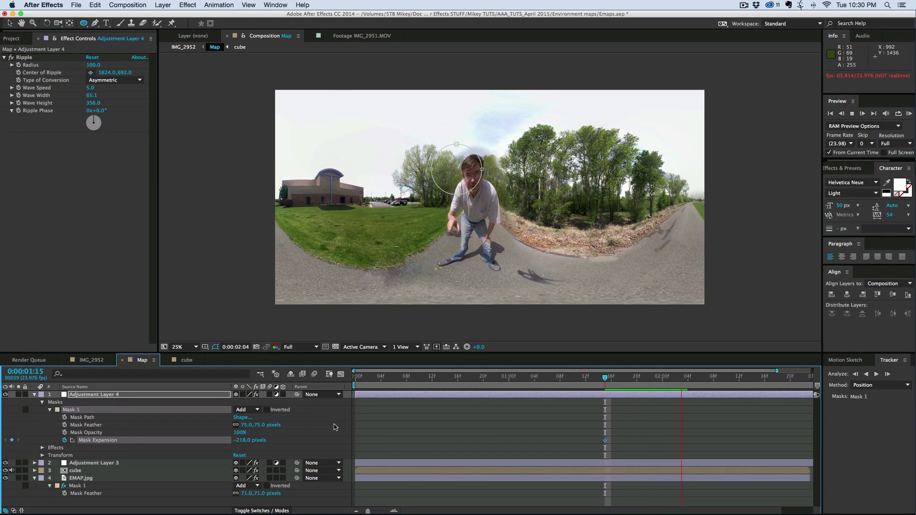
{"action": "left_click", "coordinate": [682, 385]}
{"action": "left_click_drag", "start_coordinate": [249, 440], "coordinate": [528, 444]}
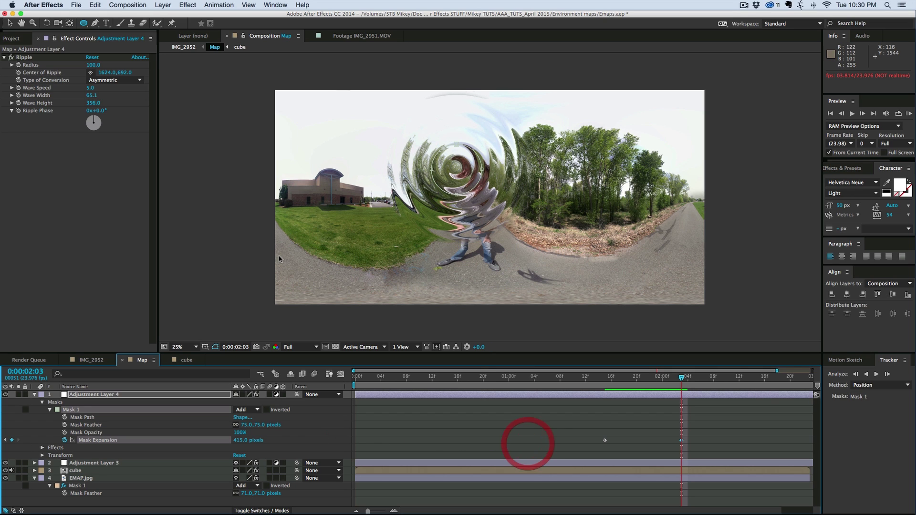
{"action": "left_click", "coordinate": [605, 377]}
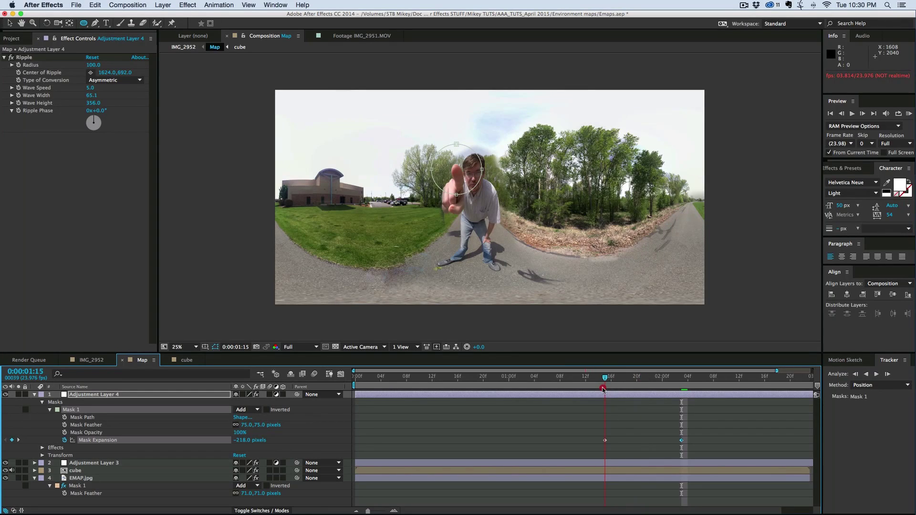
- Keyframe the ripple's Wave Width so it reaches 100 at 2:03
{"action": "left_click", "coordinate": [18, 96]}
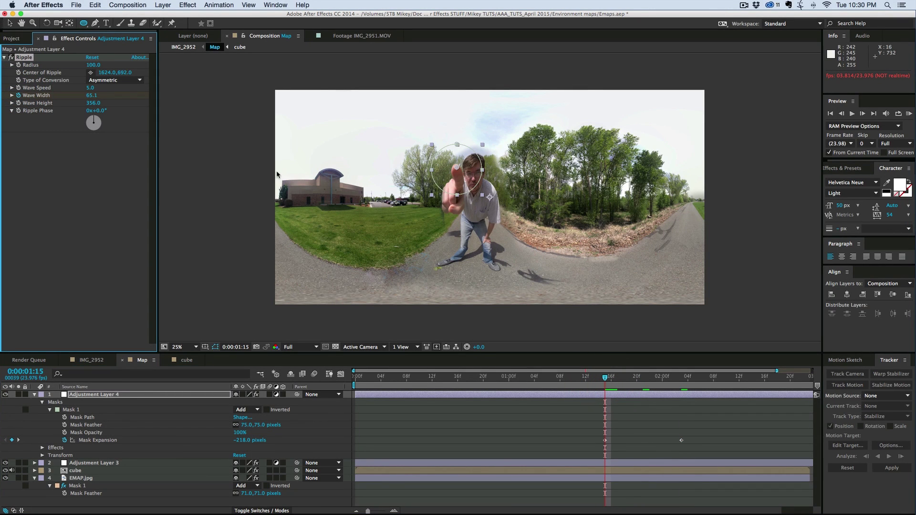
{"action": "left_click", "coordinate": [682, 384]}
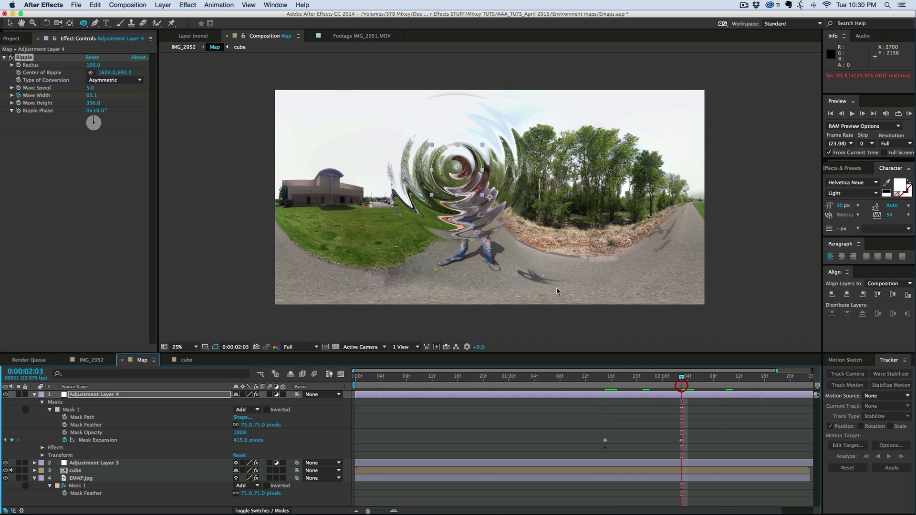
{"action": "left_click", "coordinate": [91, 96]}
{"action": "type", "text": "100"}
{"action": "key", "text": "Return"}
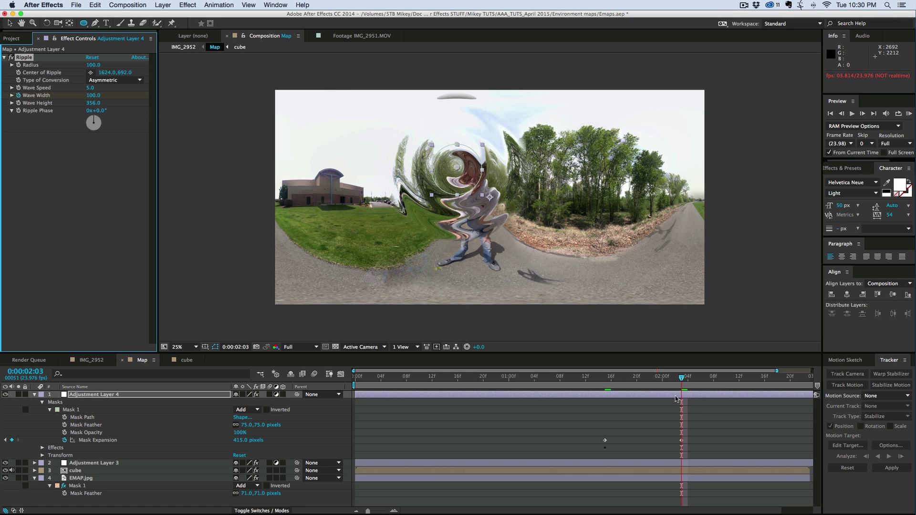
- Review the growing ripple, then set Wave Height to 0 at 2:23
{"action": "left_click_drag", "start_coordinate": [677, 386], "coordinate": [655, 386]}
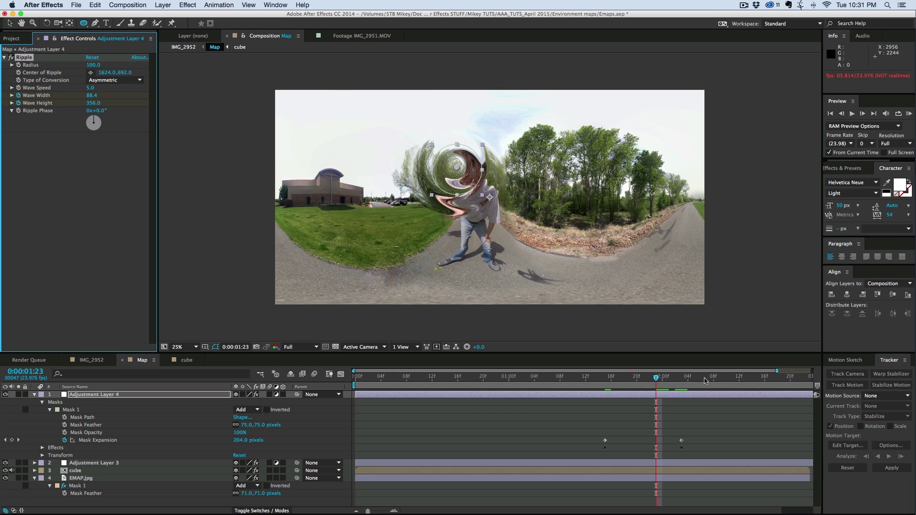
{"action": "left_click_drag", "start_coordinate": [704, 381], "coordinate": [810, 394]}
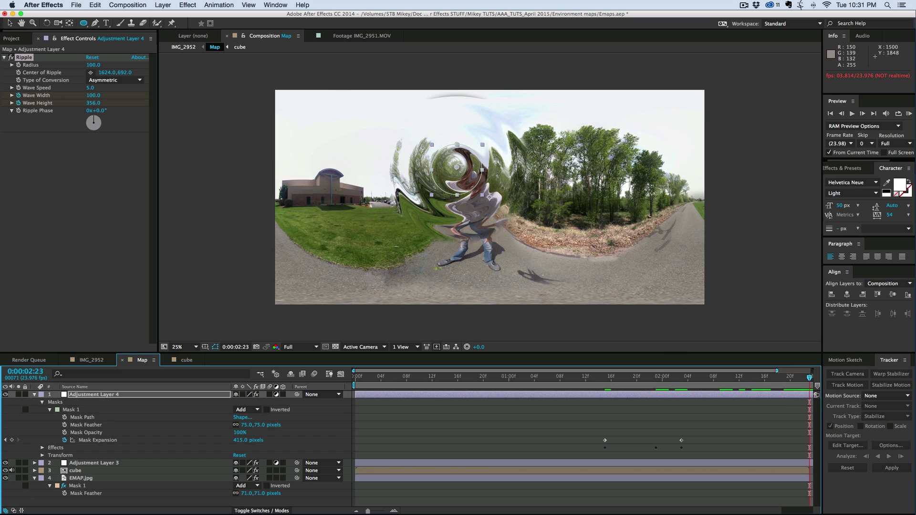
{"action": "left_click", "coordinate": [93, 103]}
{"action": "type", "text": "0"}
{"action": "key", "text": "Return"}
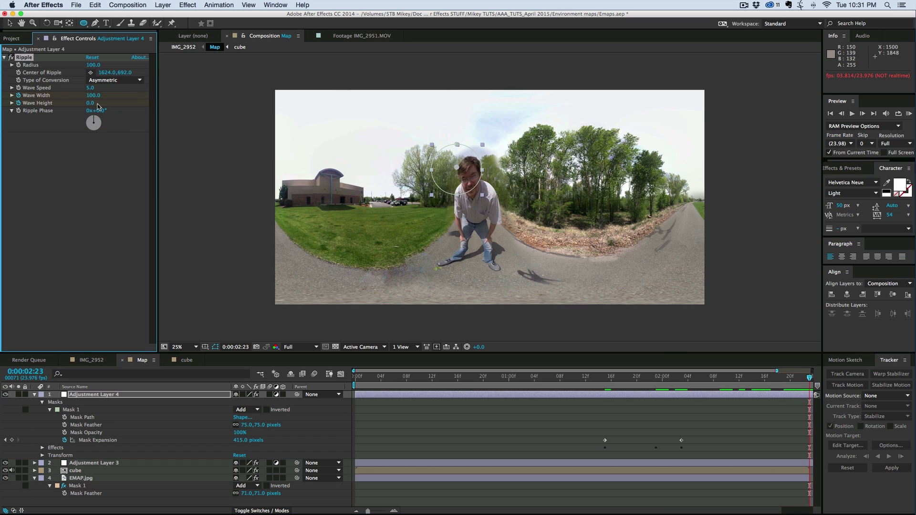